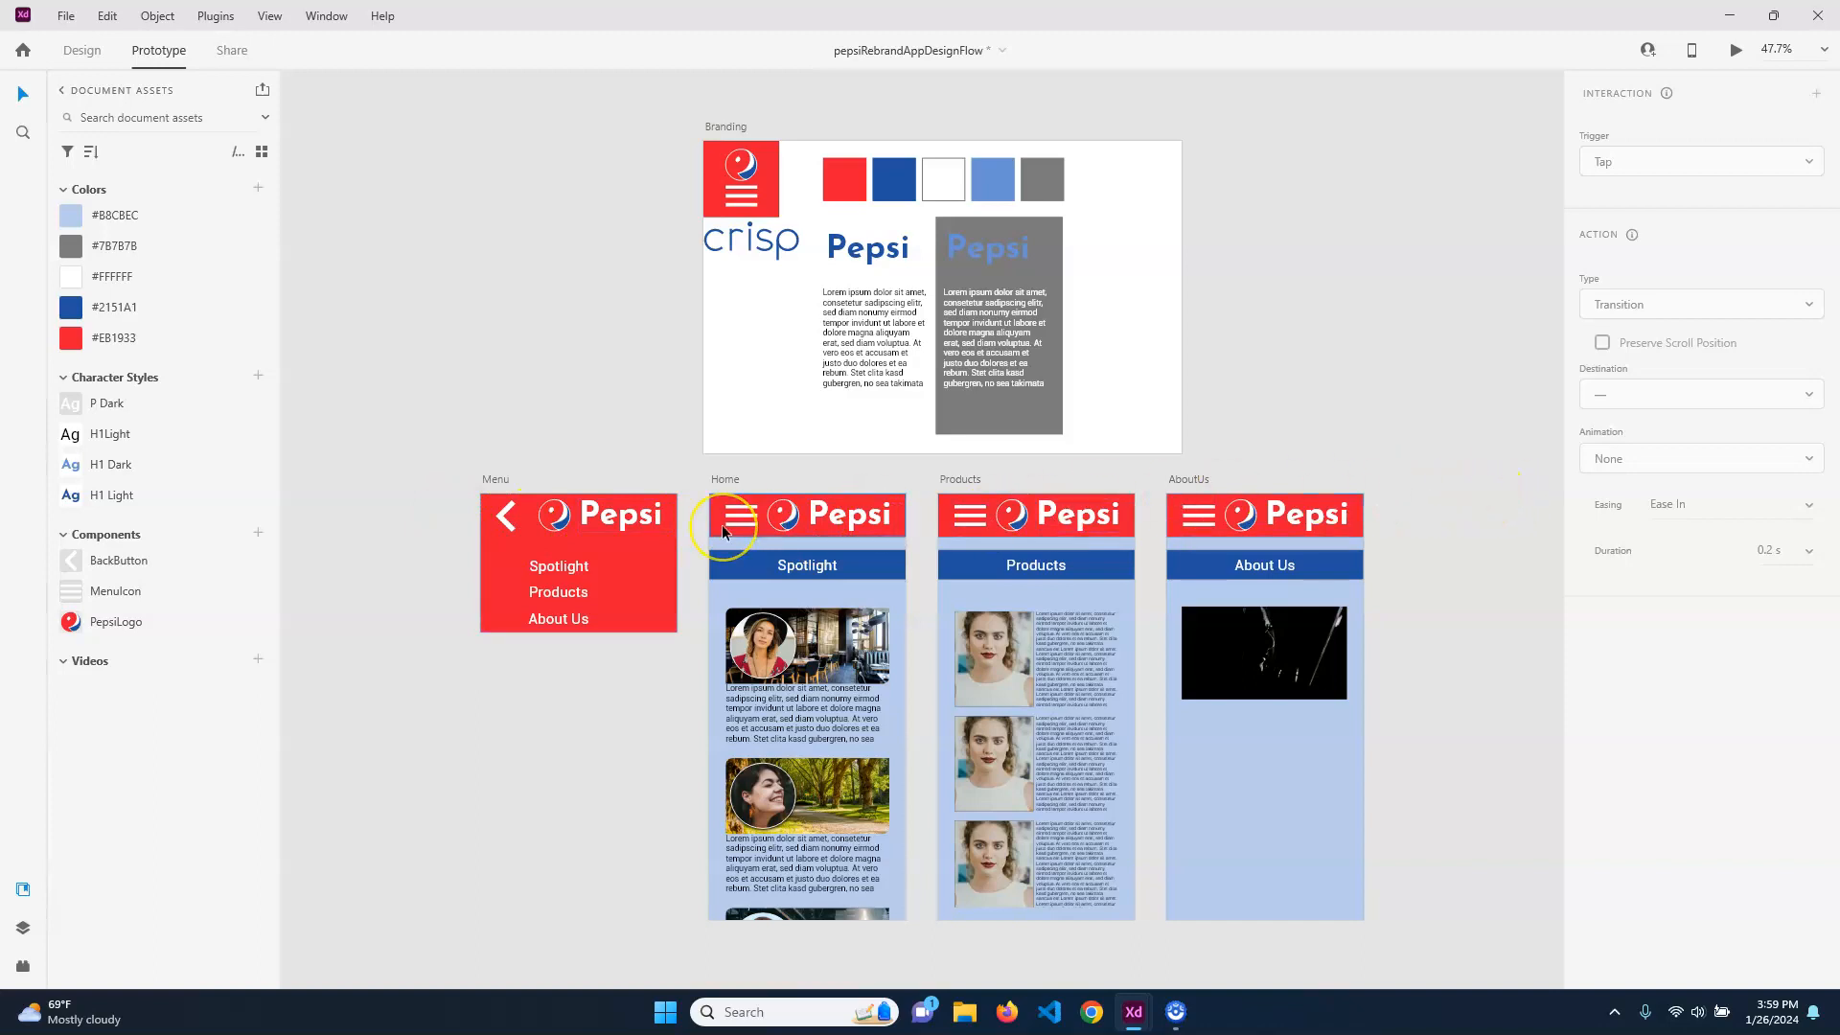
# Make the Home artboard the starting screen of the prototype flow, keeping the flow's default name
pyautogui.click(727, 477)
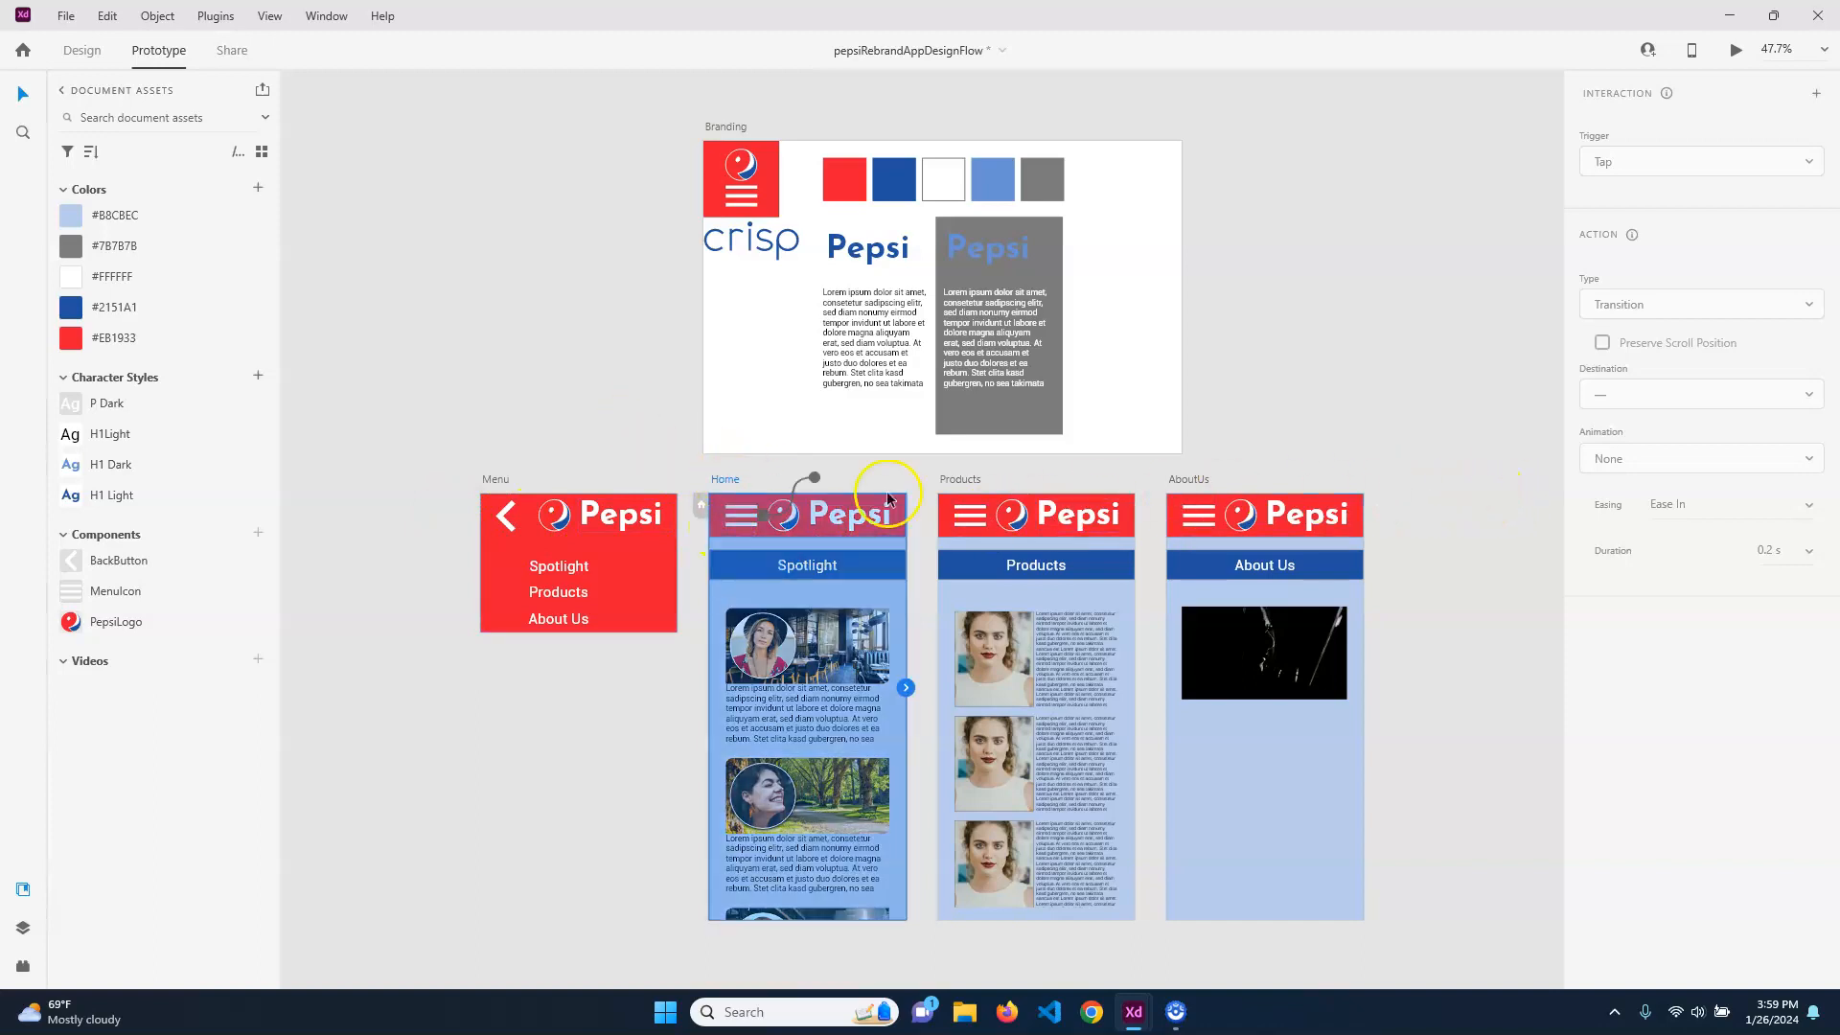
pyautogui.click(960, 477)
pyautogui.click(1187, 480)
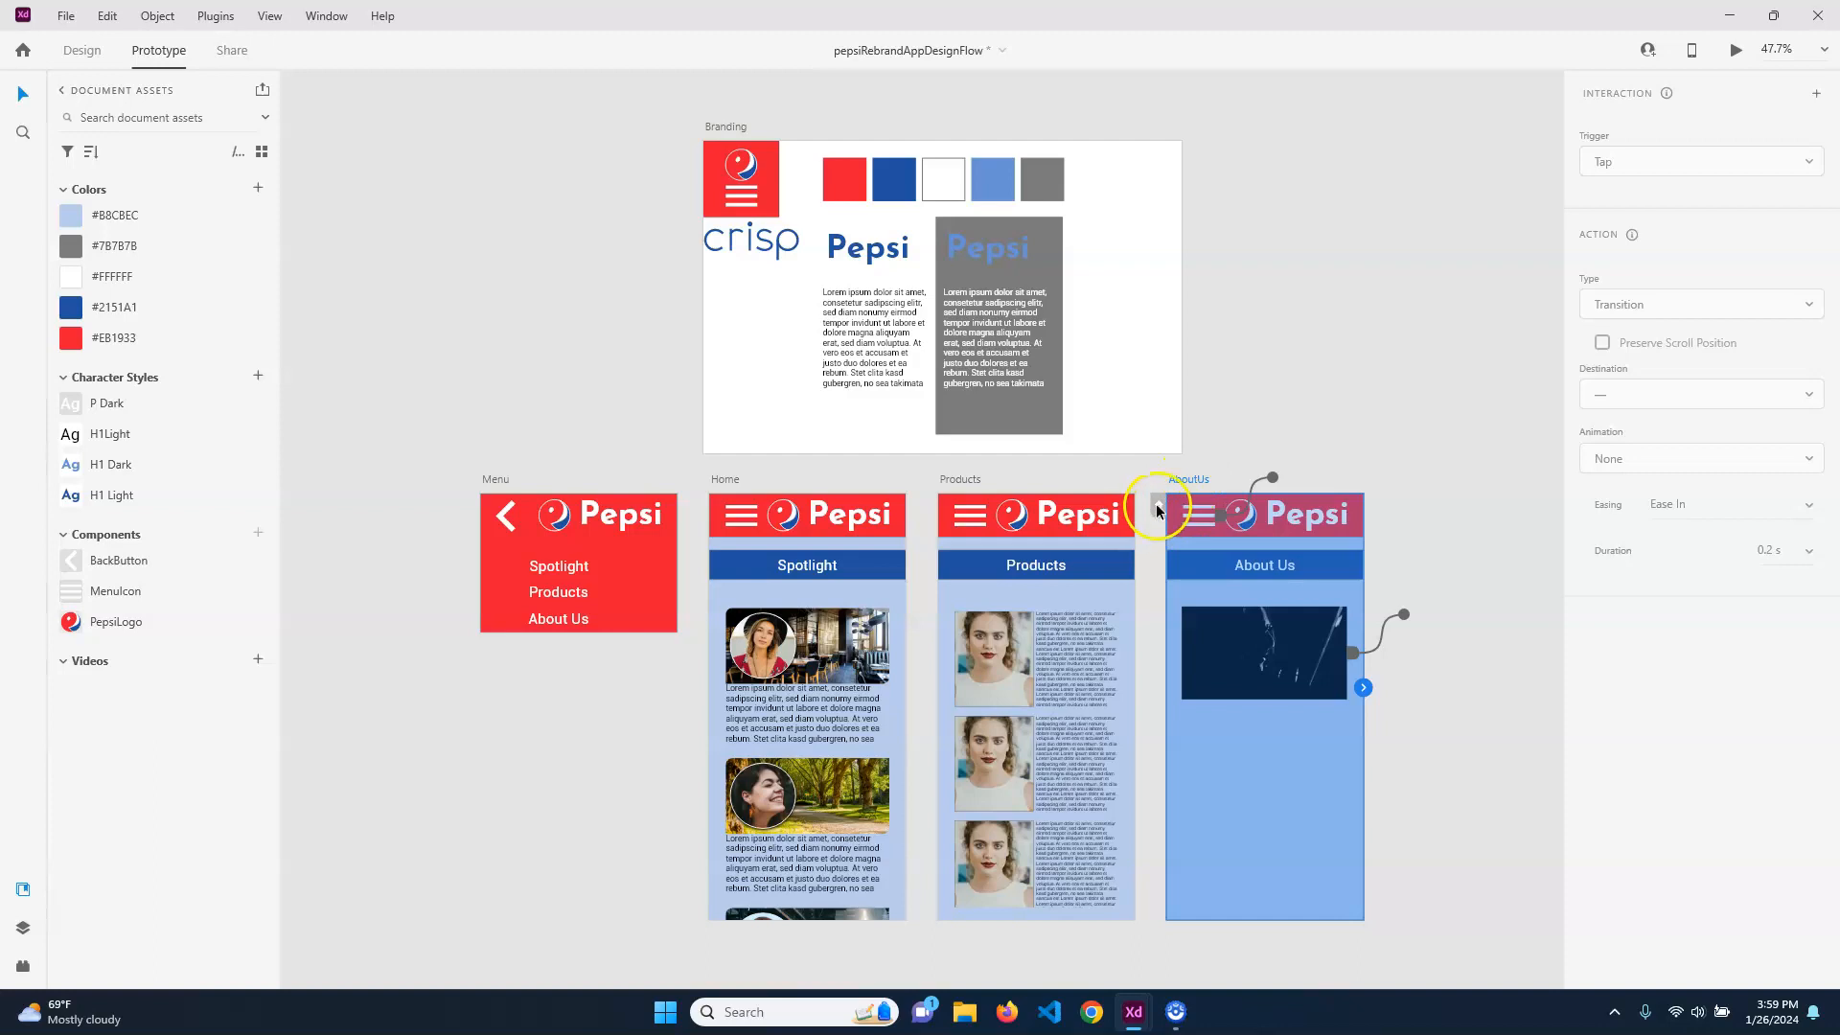
pyautogui.click(947, 479)
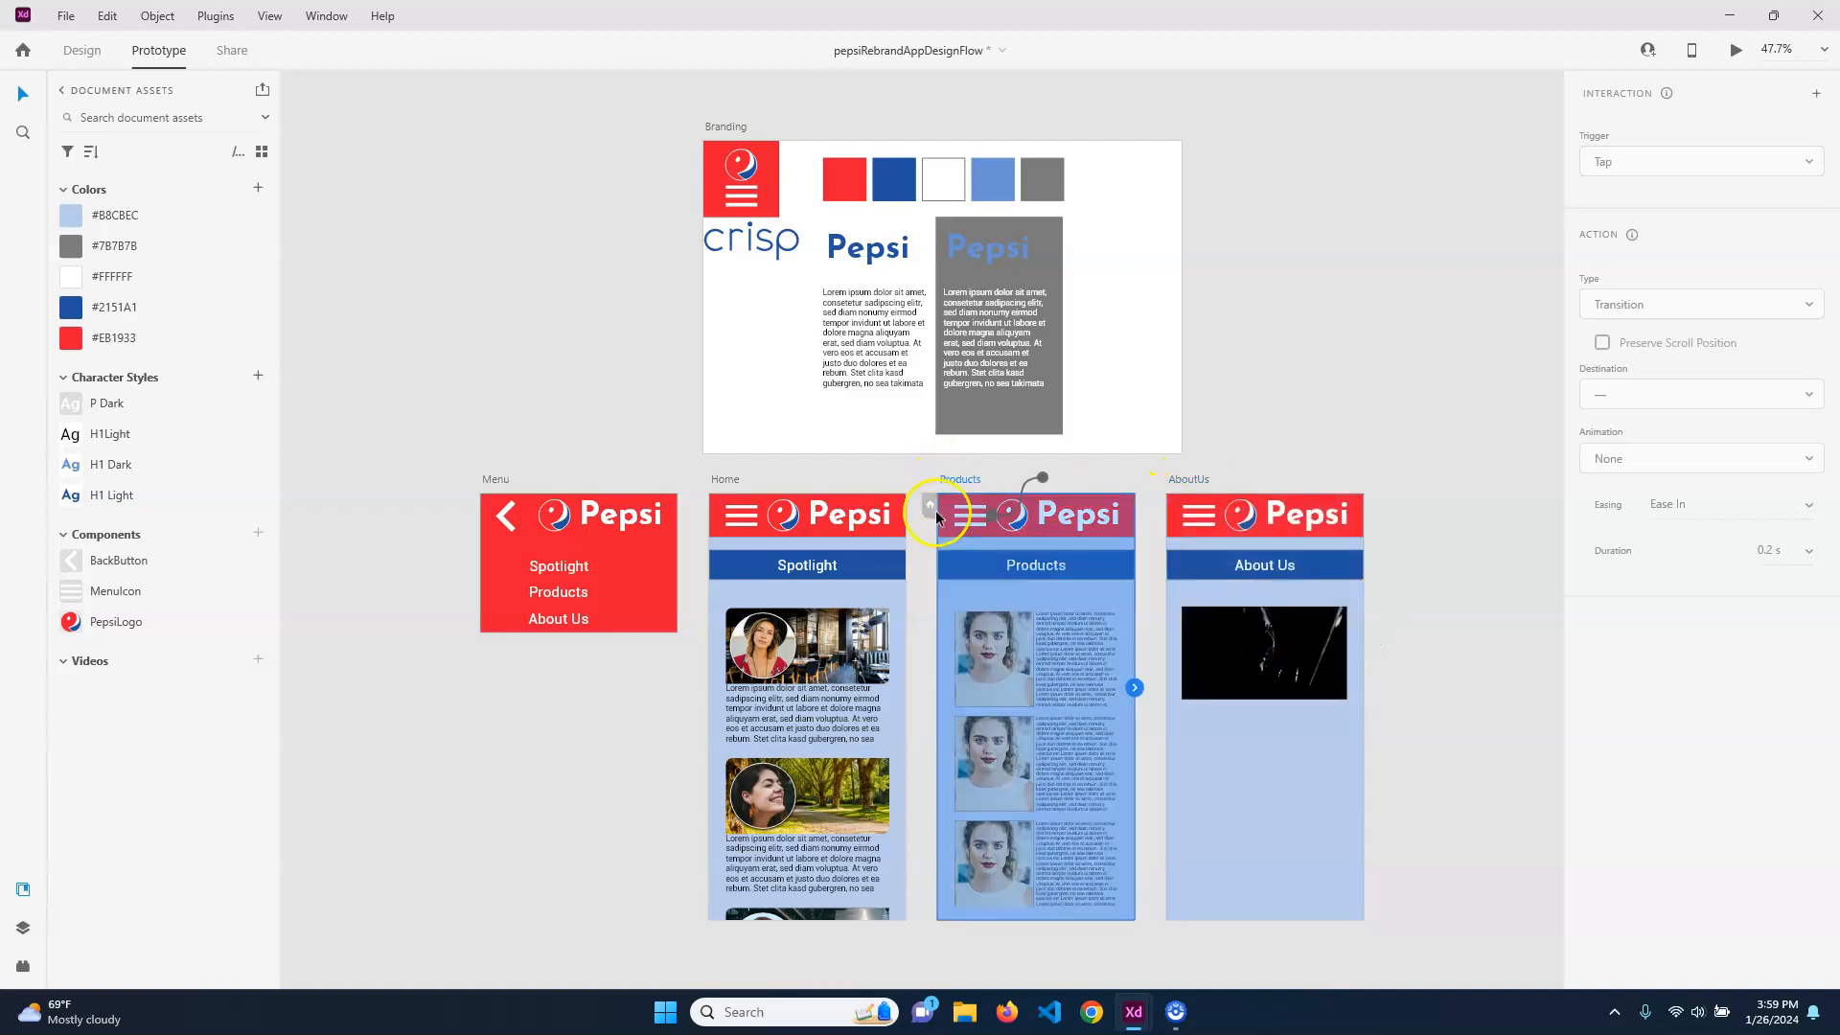
pyautogui.click(714, 477)
pyautogui.click(699, 507)
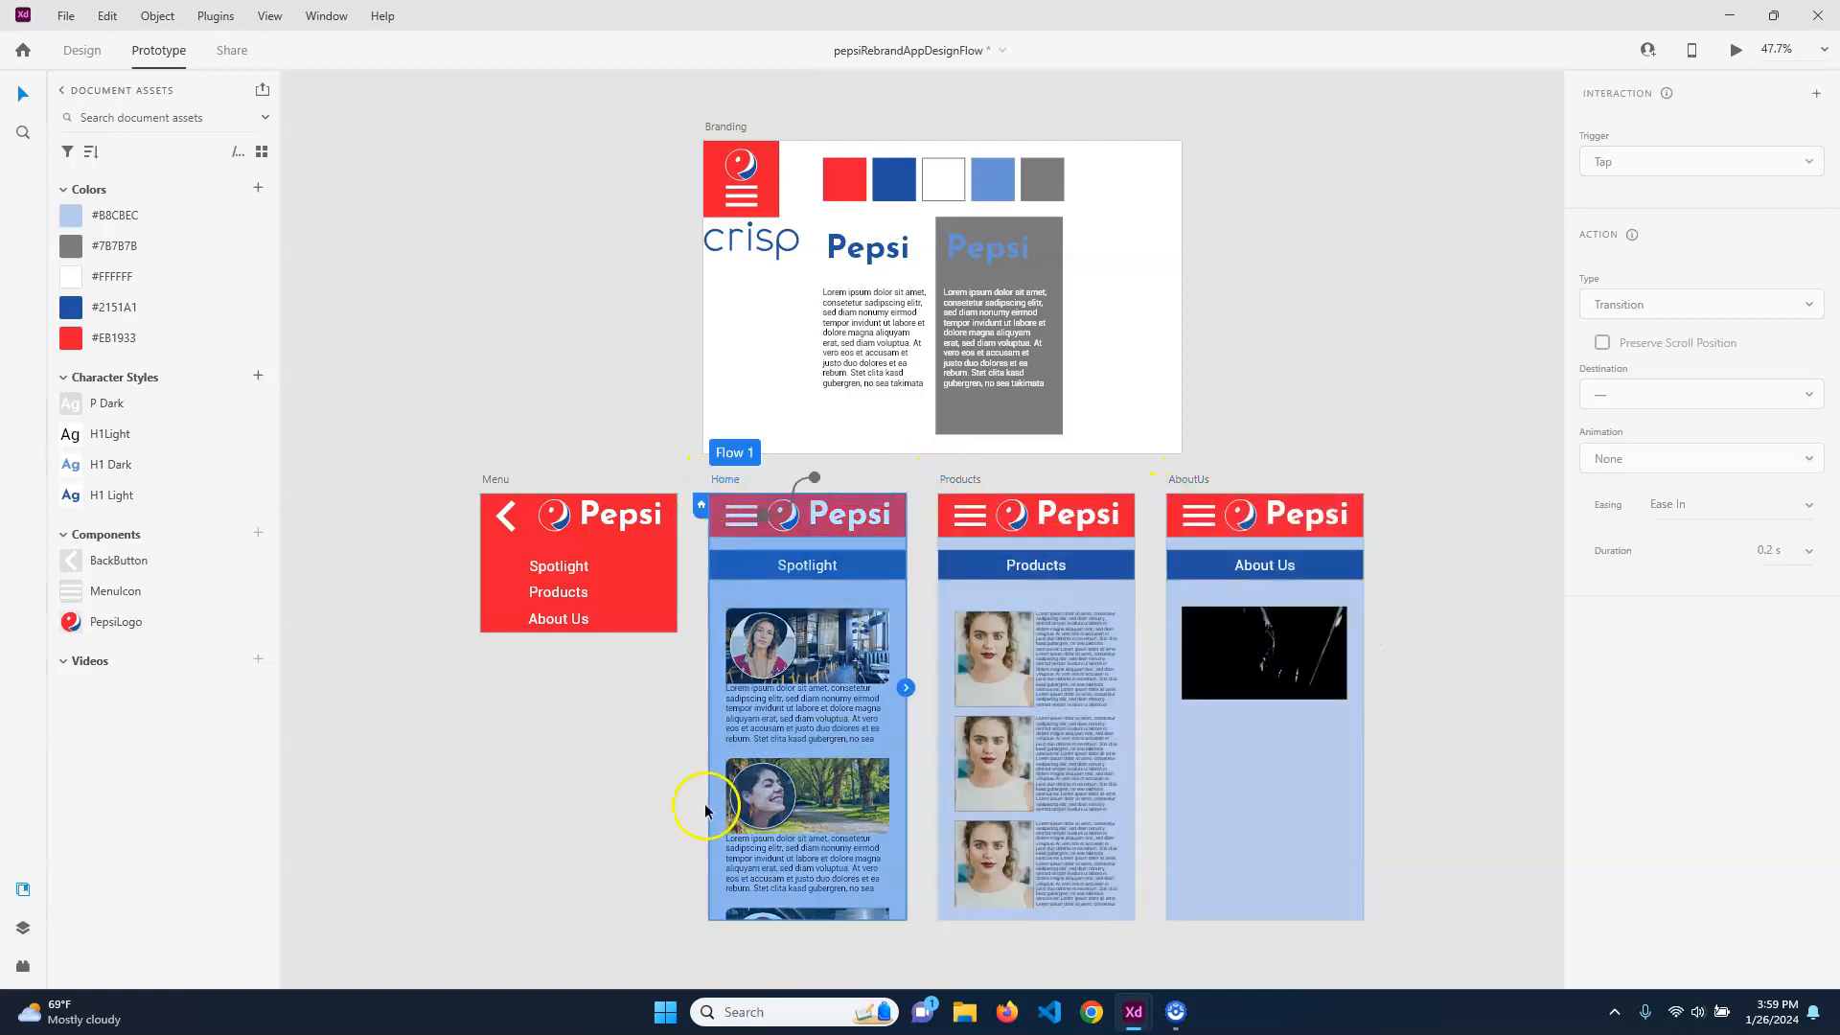
pyautogui.doubleClick(740, 452)
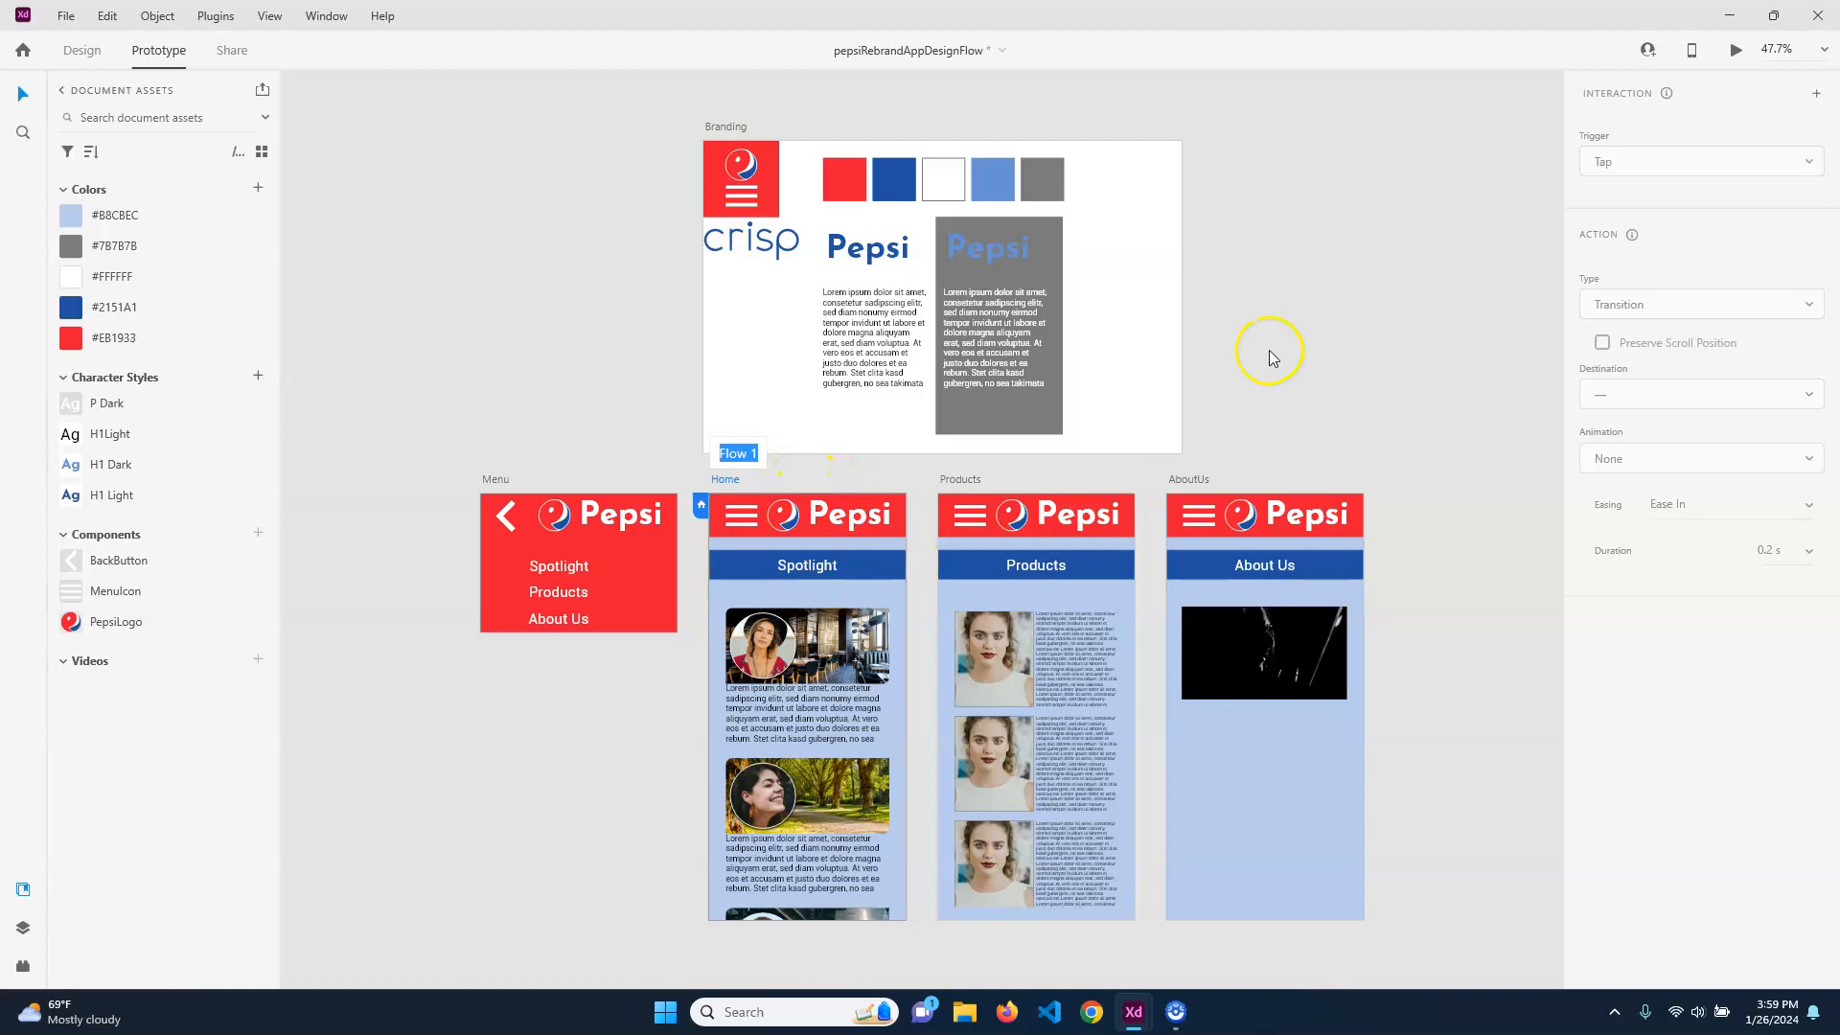
pyautogui.click(1310, 293)
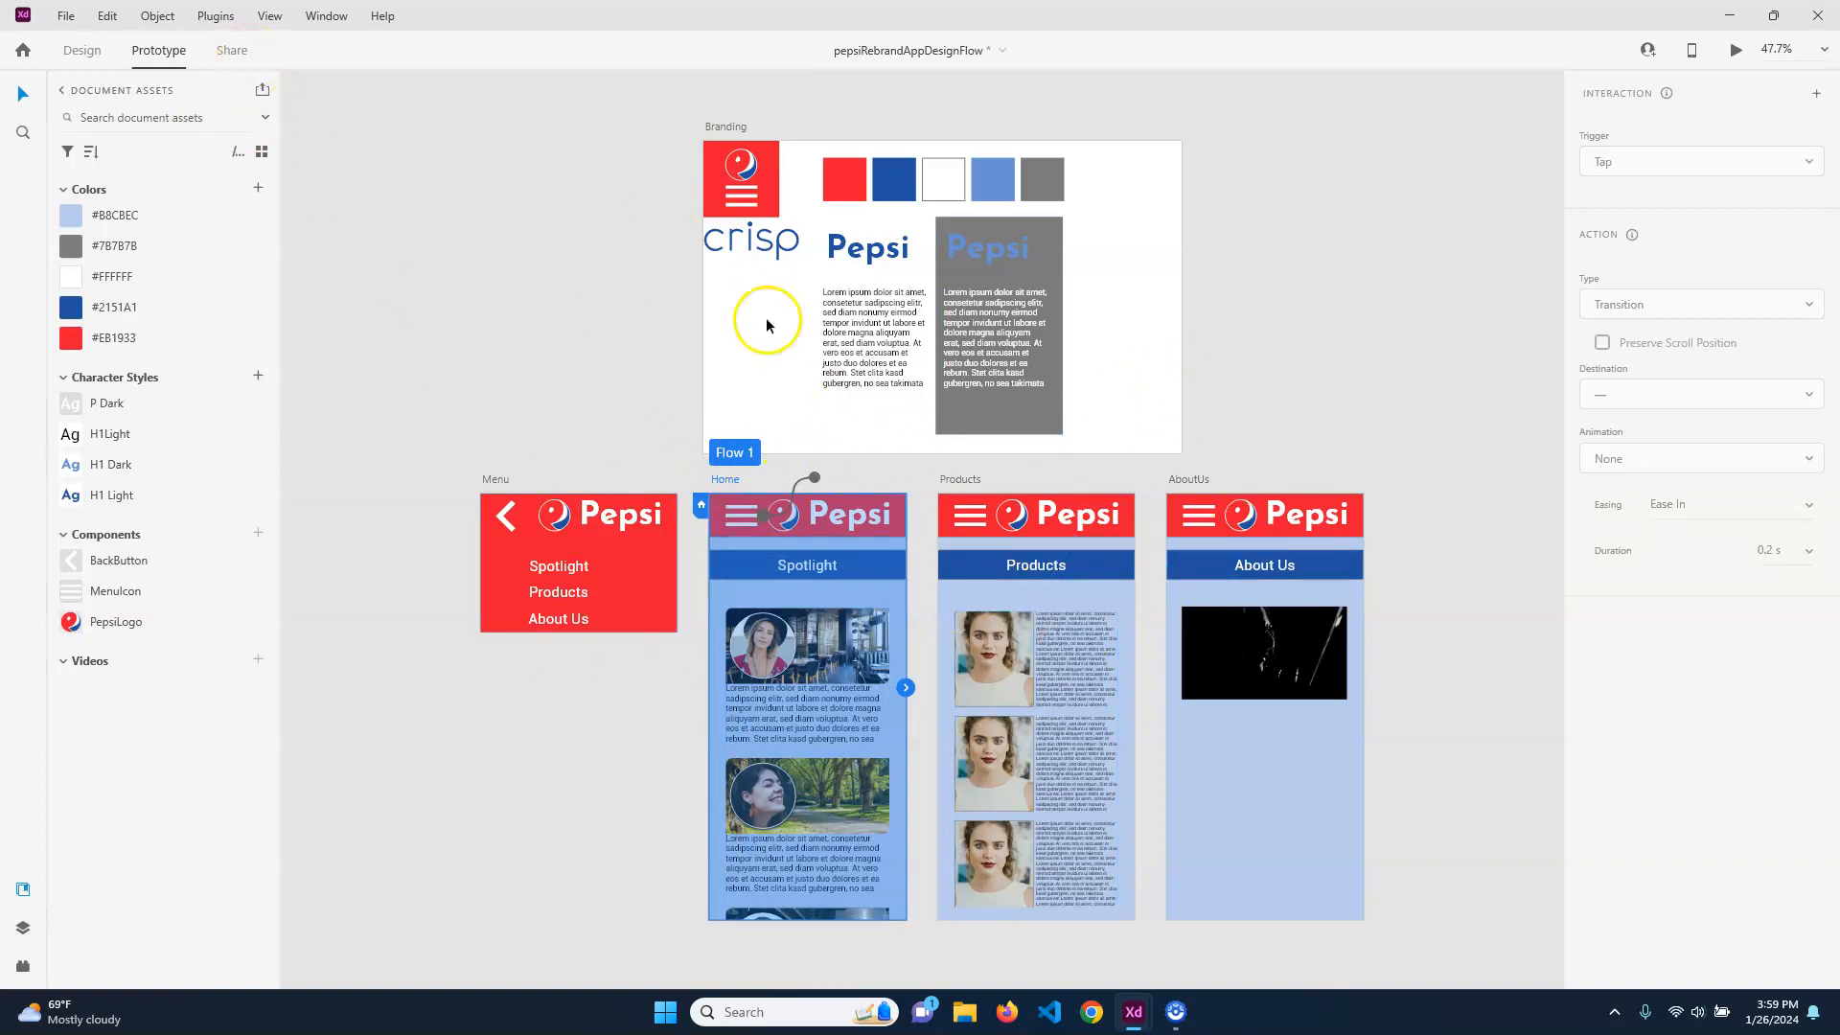
# Check the link, view and access settings for sharing the flow, and return to prototyping
pyautogui.click(234, 50)
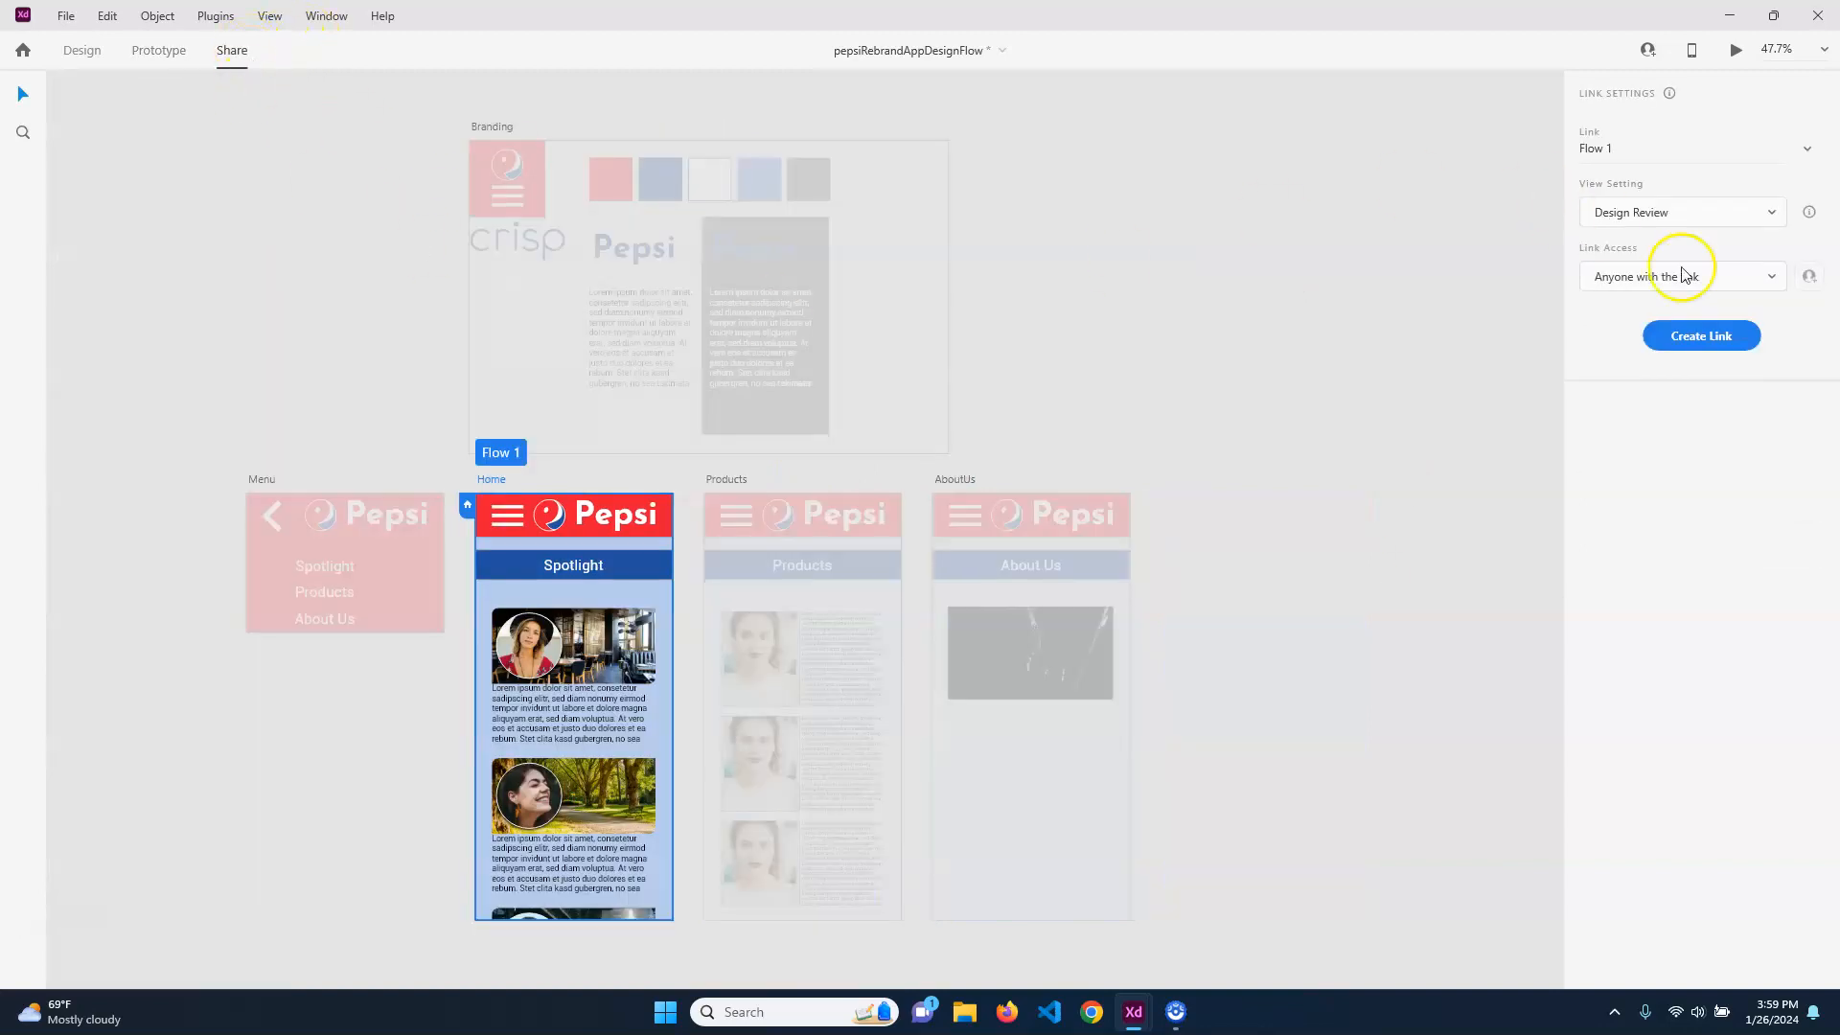
pyautogui.click(1794, 154)
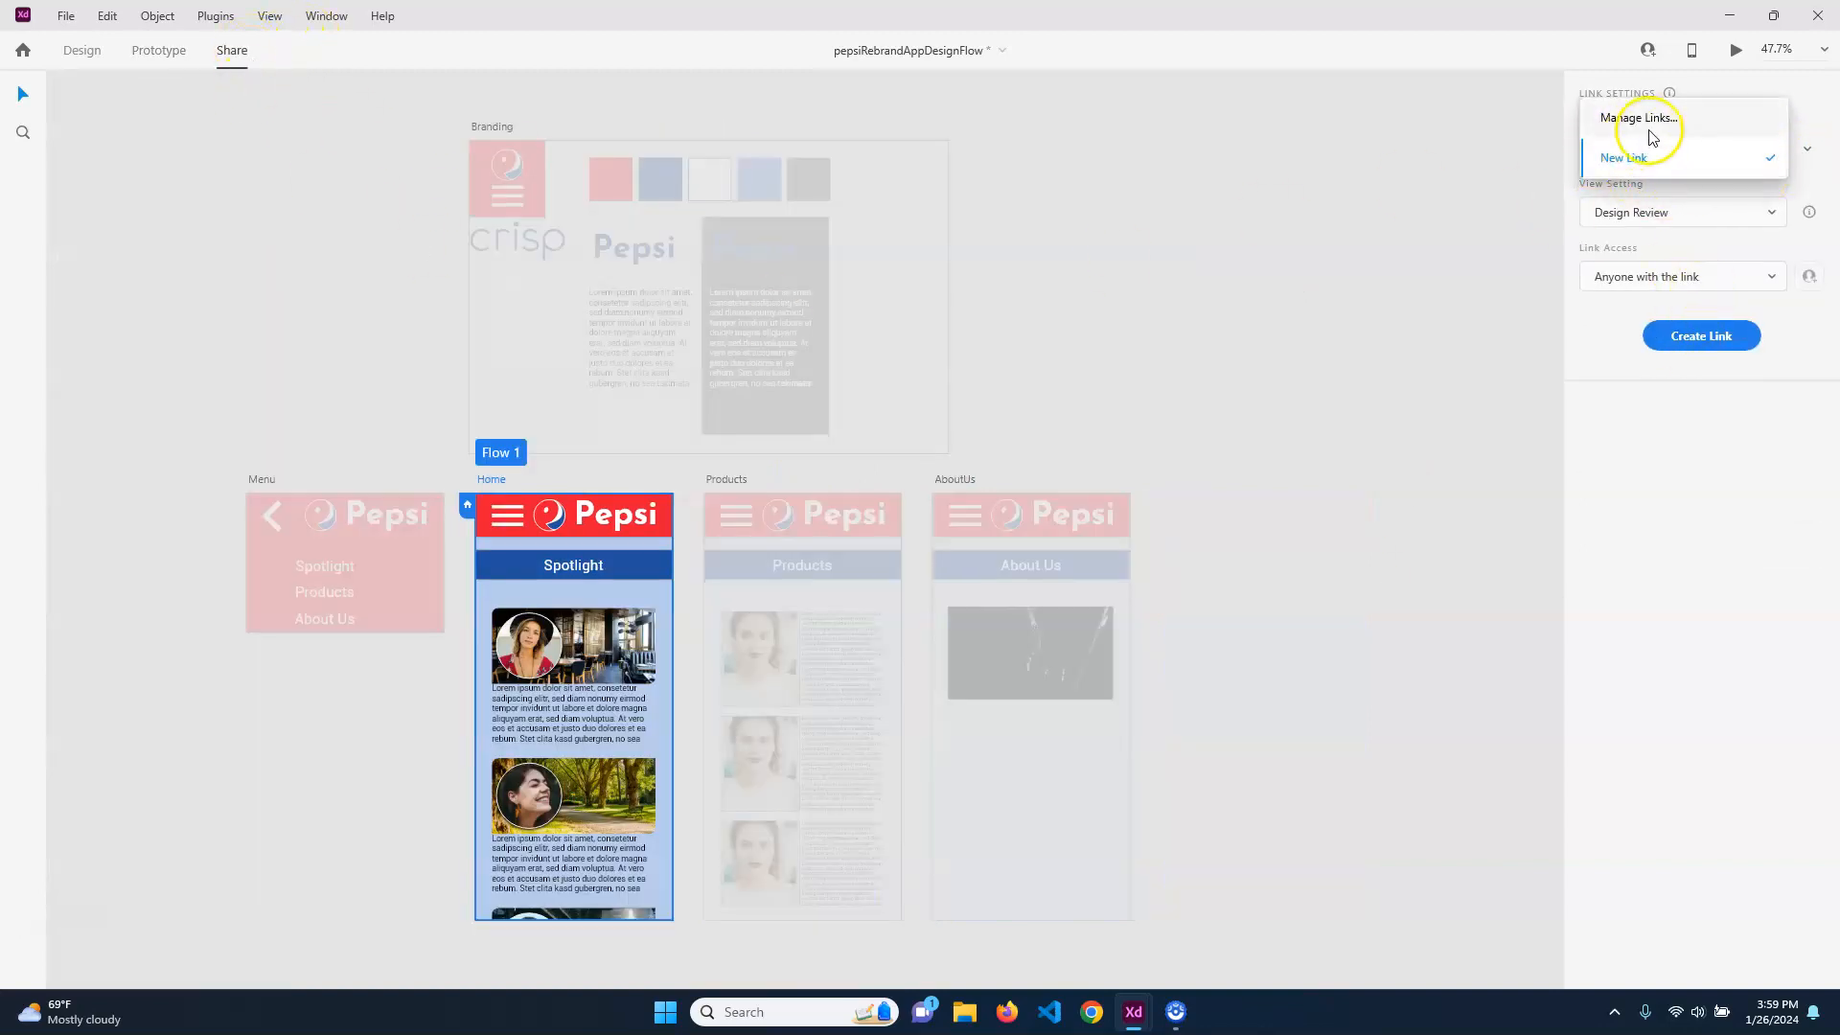
pyautogui.click(1620, 153)
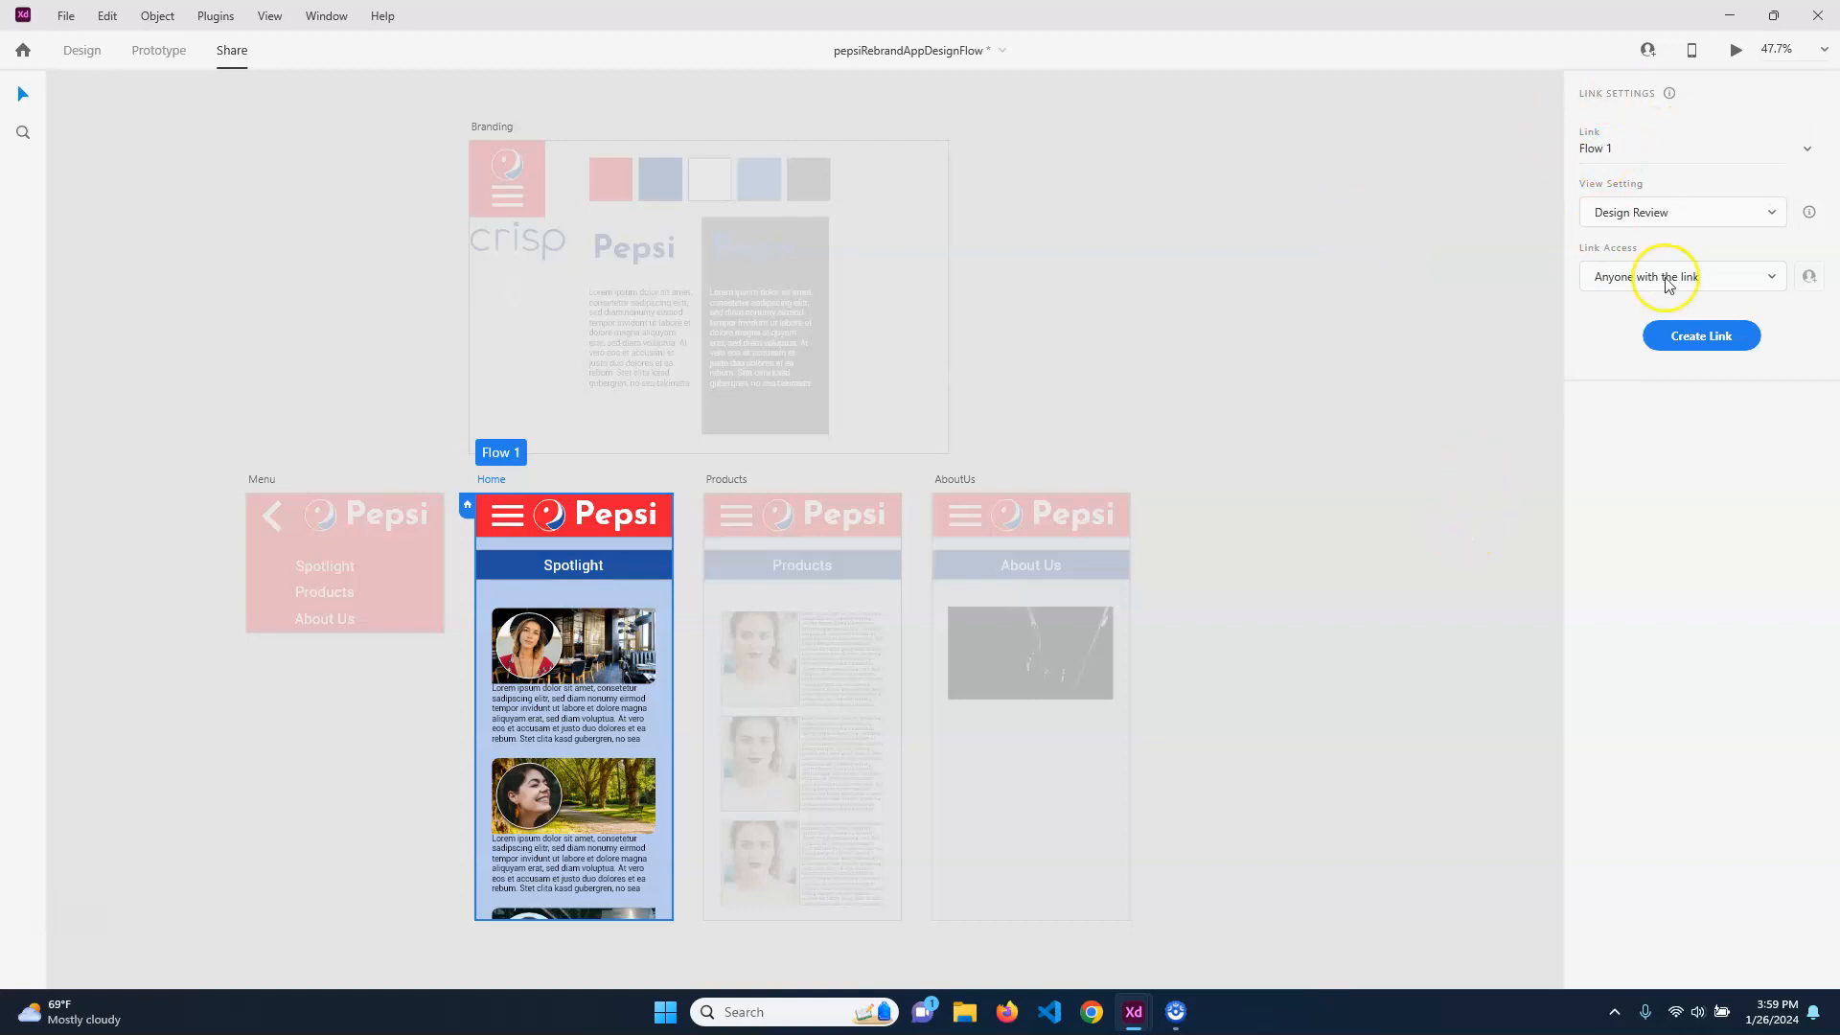
pyautogui.click(155, 51)
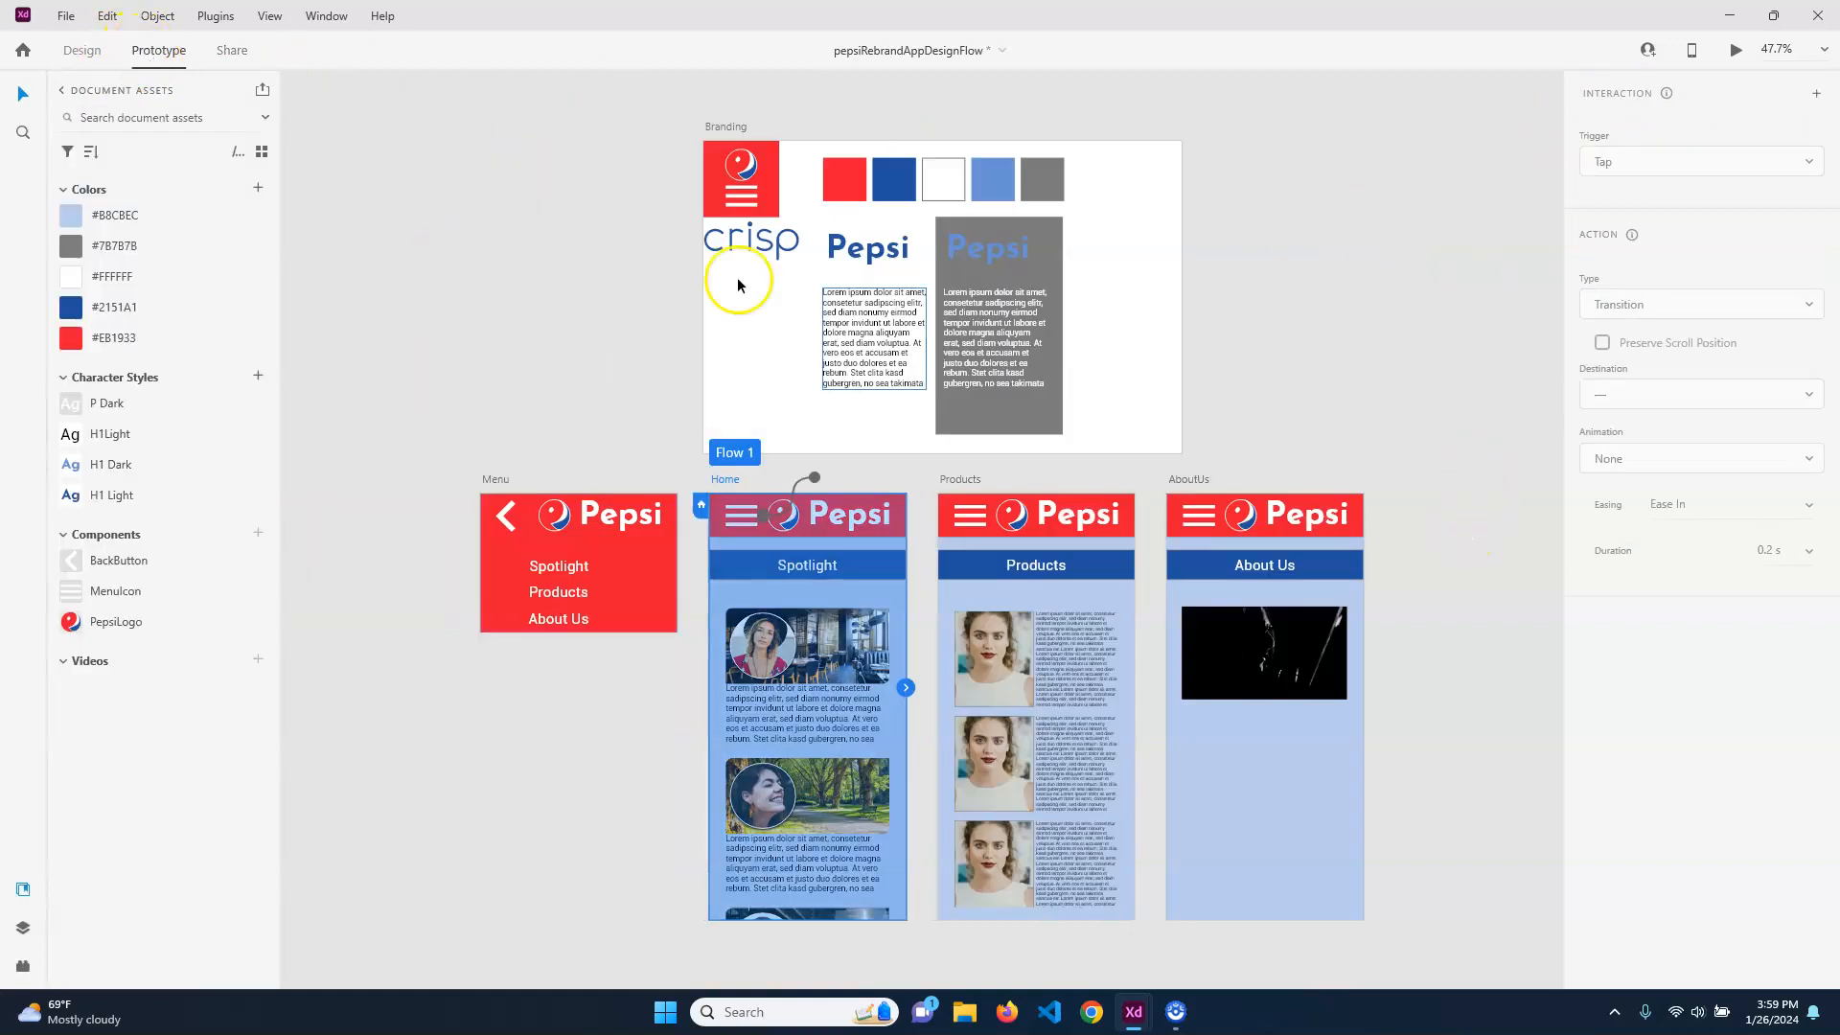
pyautogui.click(745, 514)
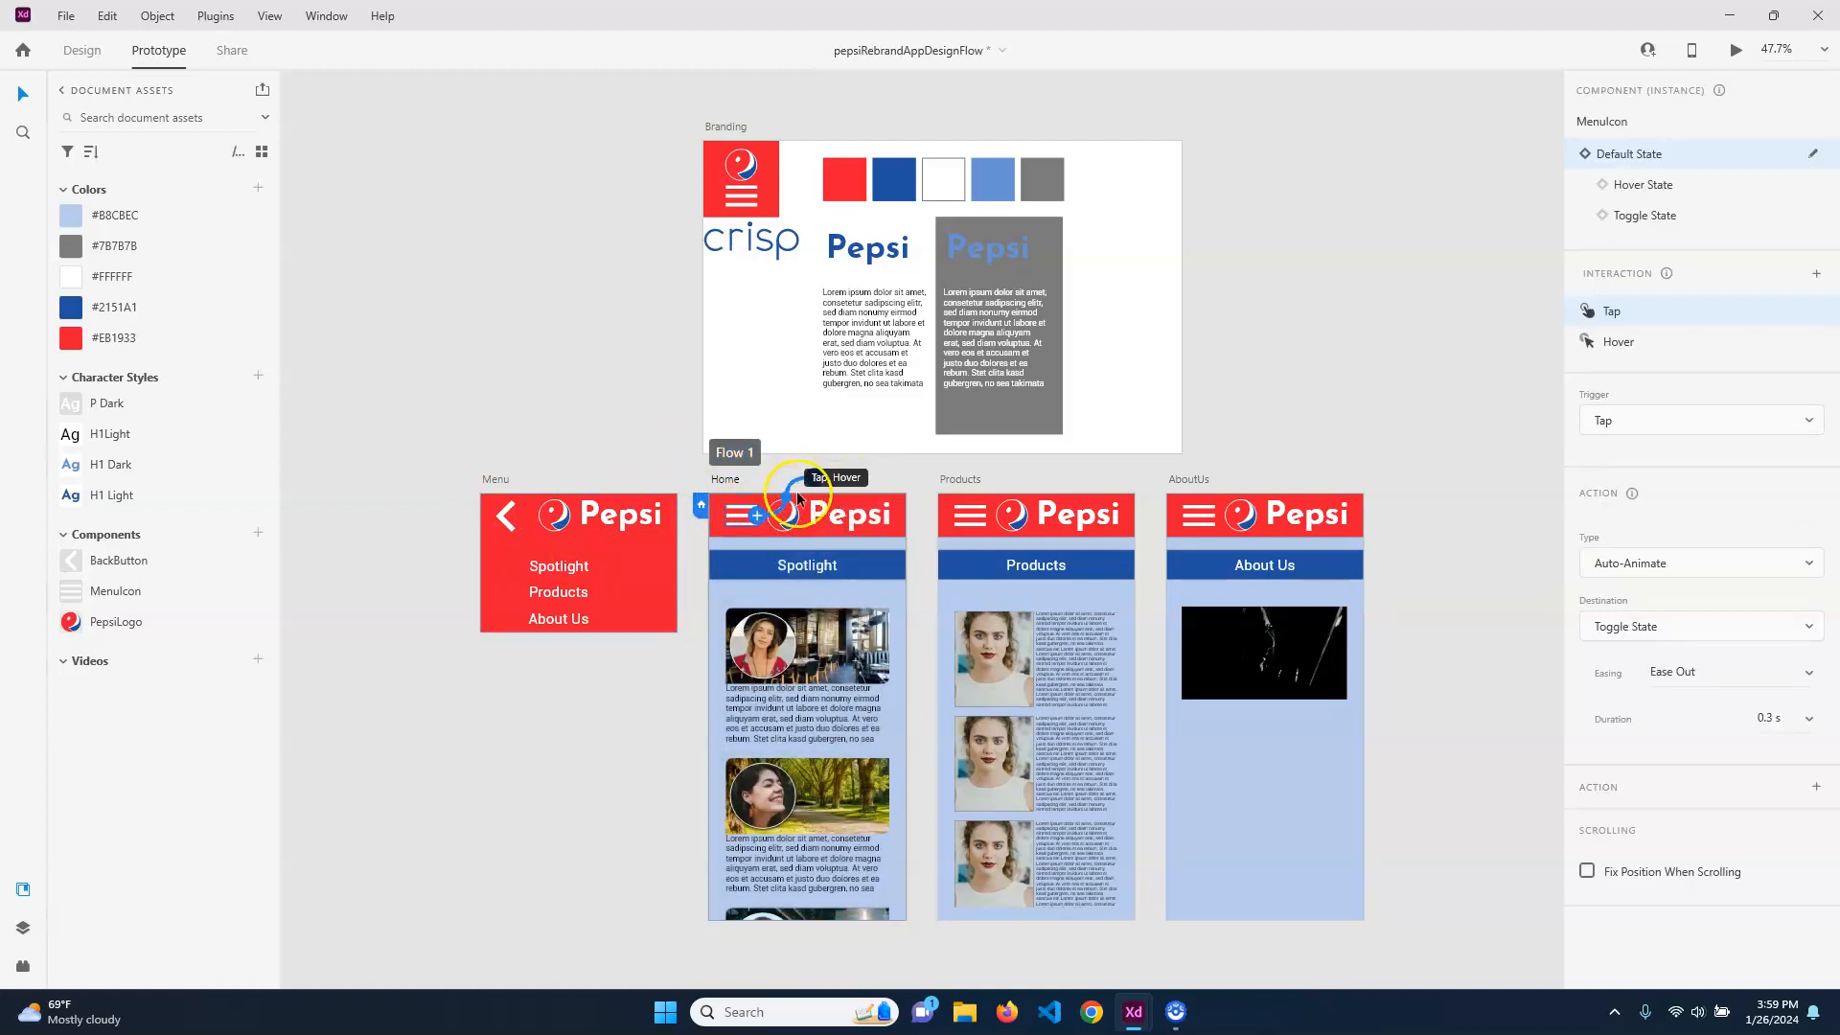
pyautogui.click(759, 515)
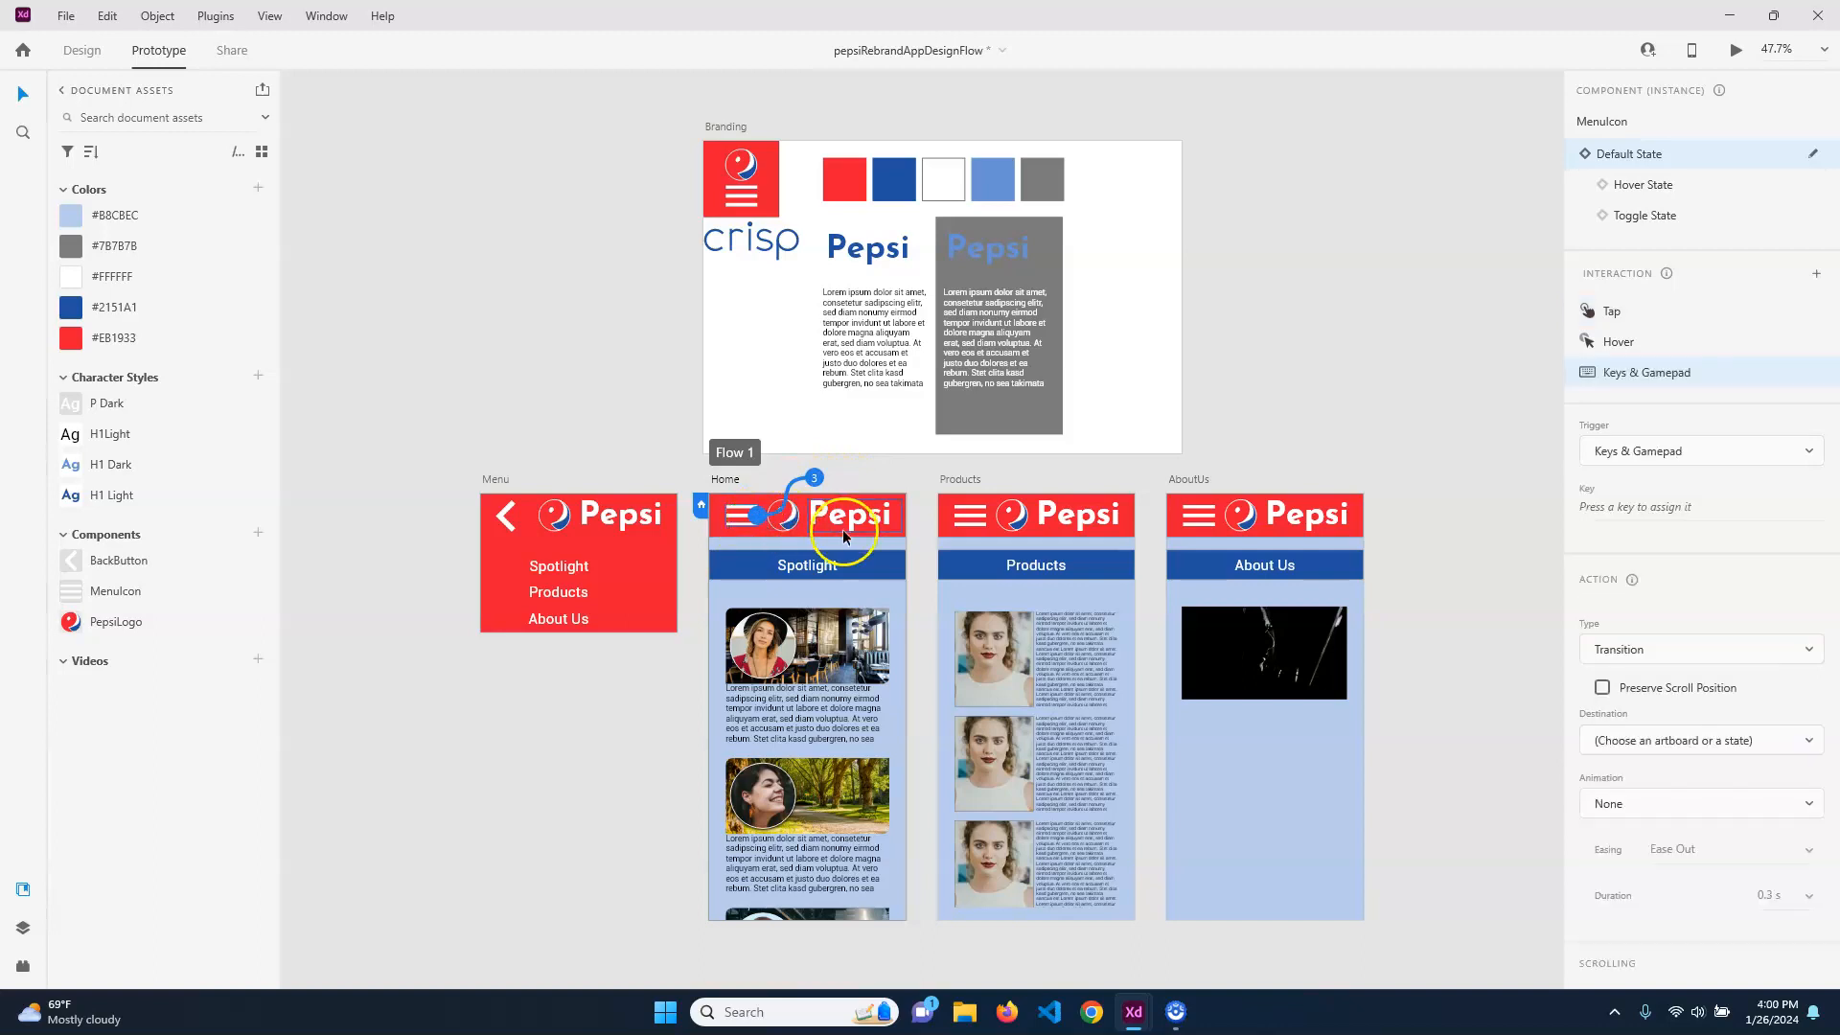
pyautogui.hotkey('ctrl', 'z')
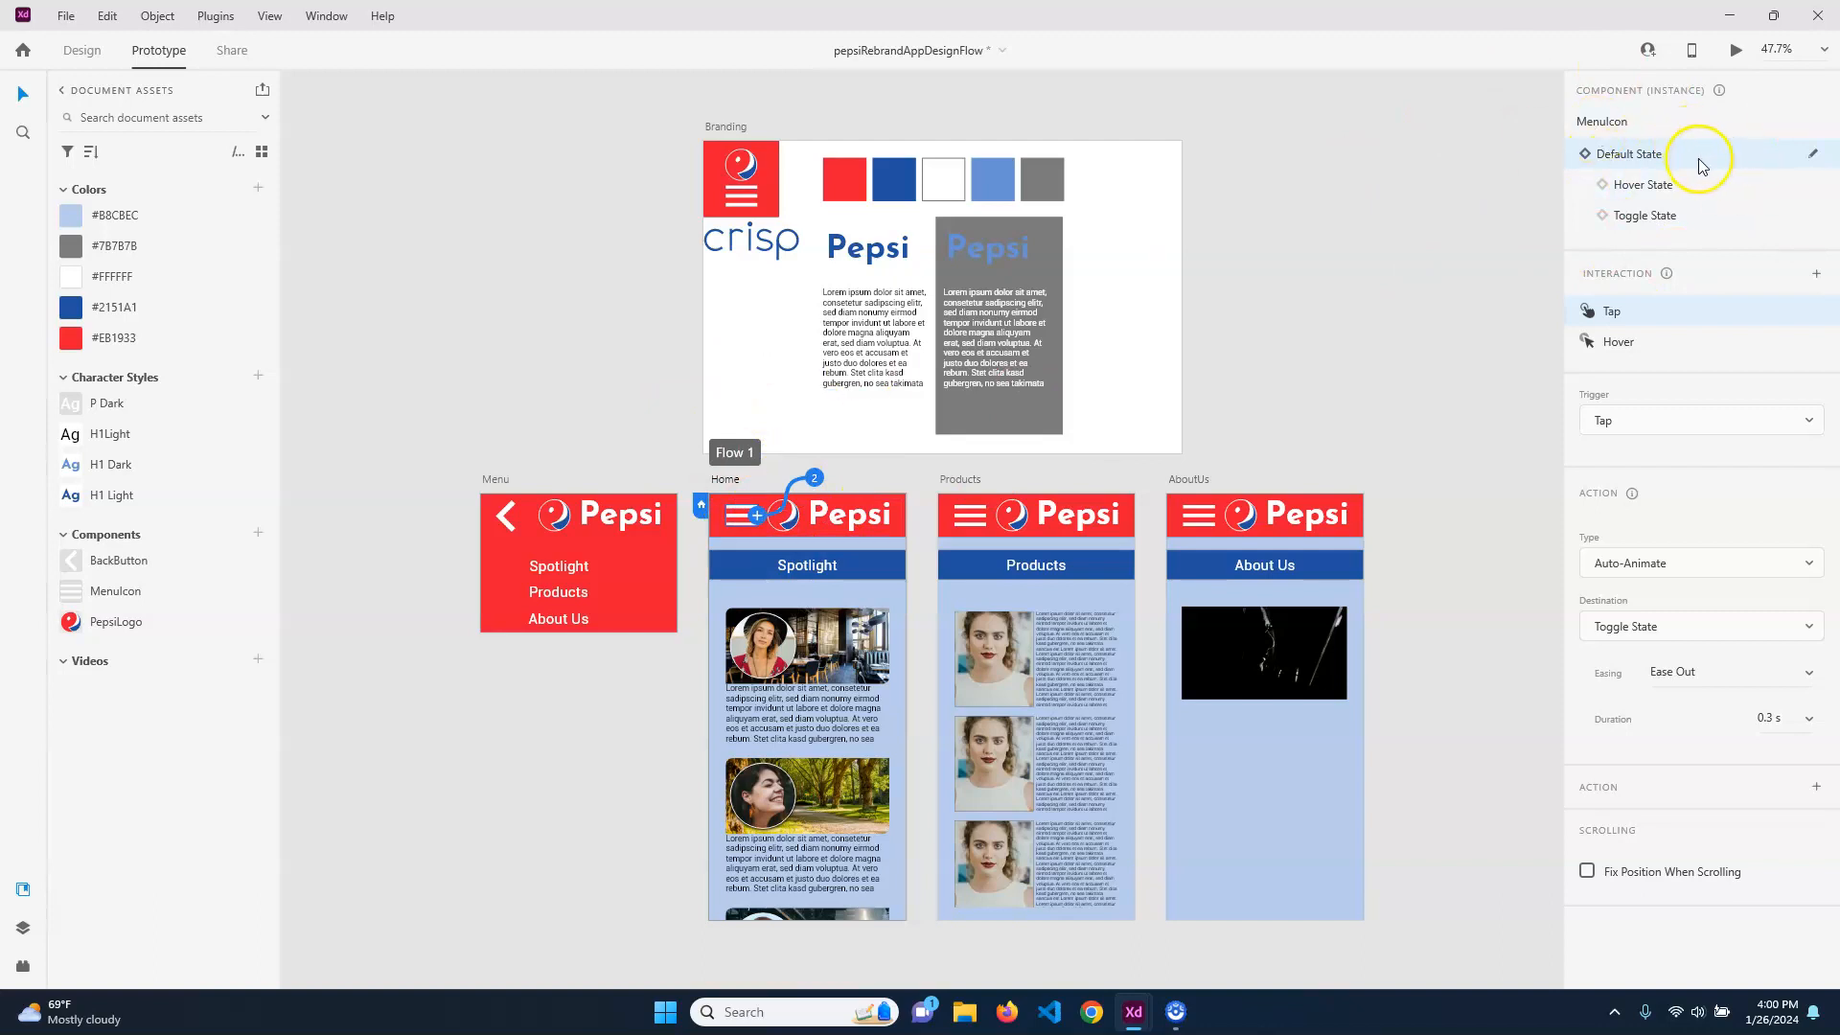
pyautogui.click(589, 370)
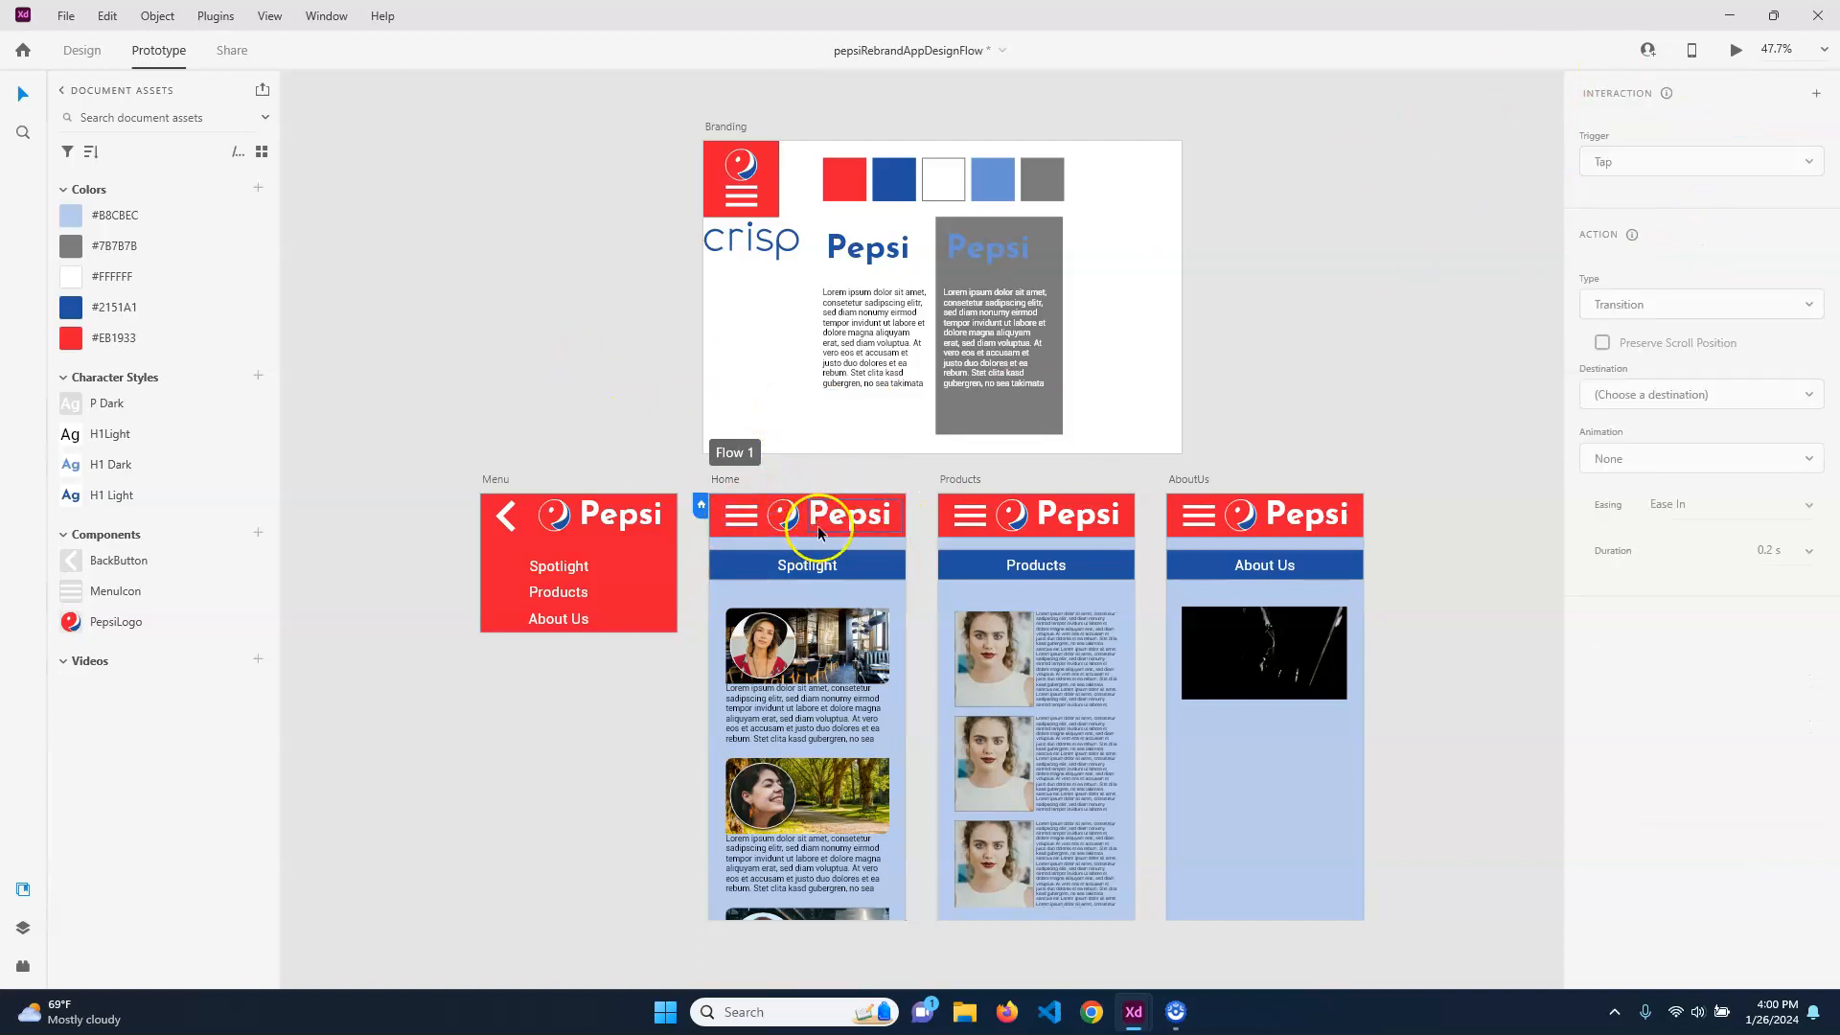
# Make tapping the Home artboard's menu icon open the Menu artboard as an overlay, and align the overlay with the top of Home
pyautogui.click(979, 514)
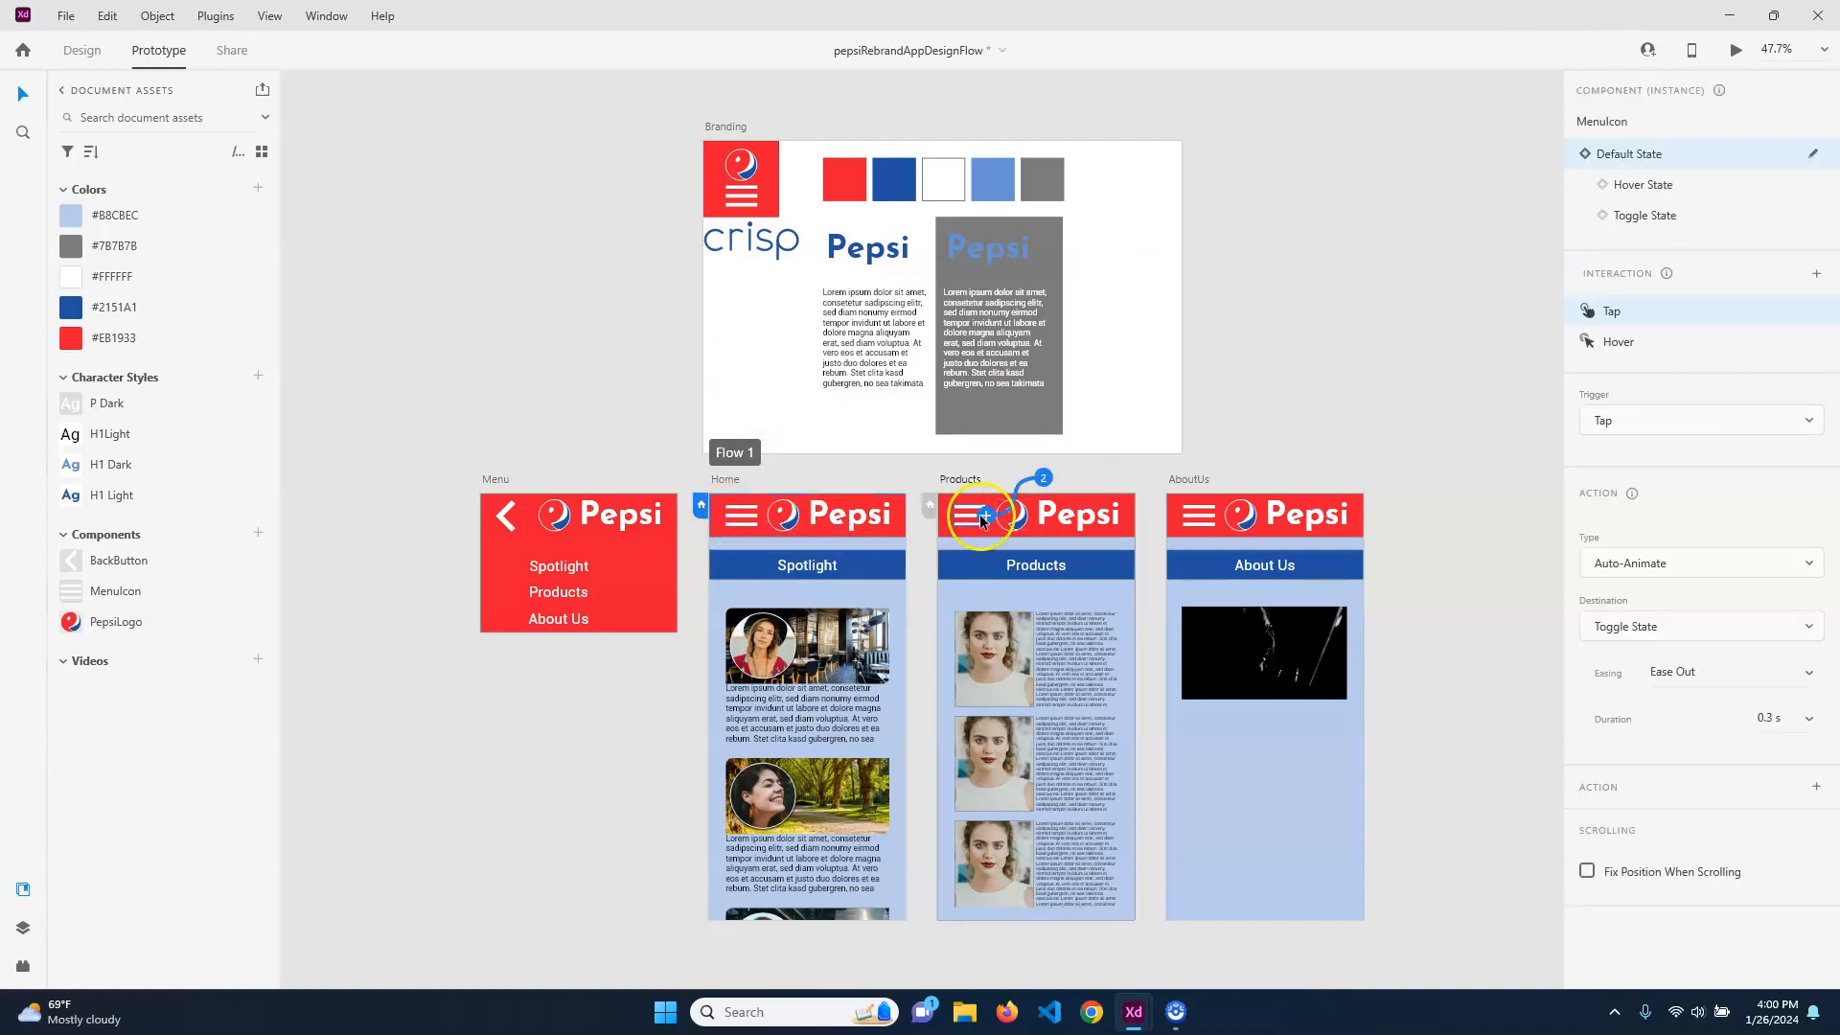
pyautogui.click(744, 516)
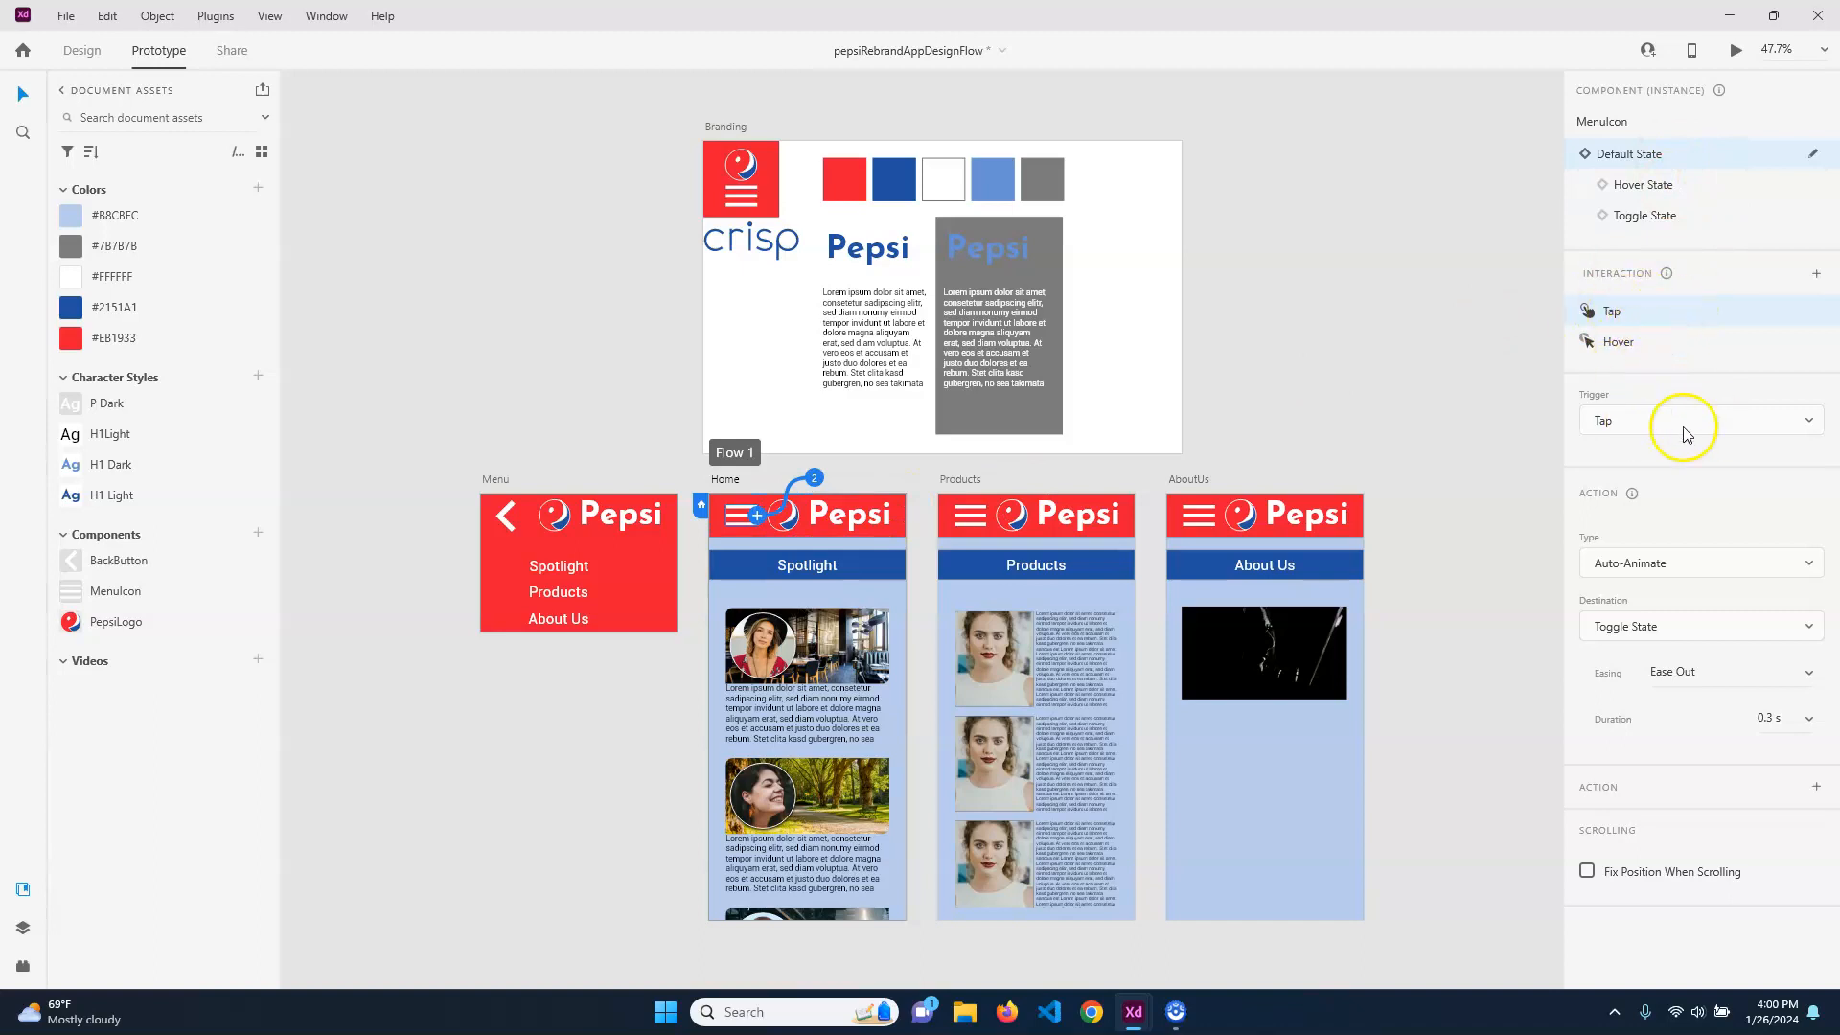
pyautogui.click(1712, 573)
pyautogui.click(1652, 615)
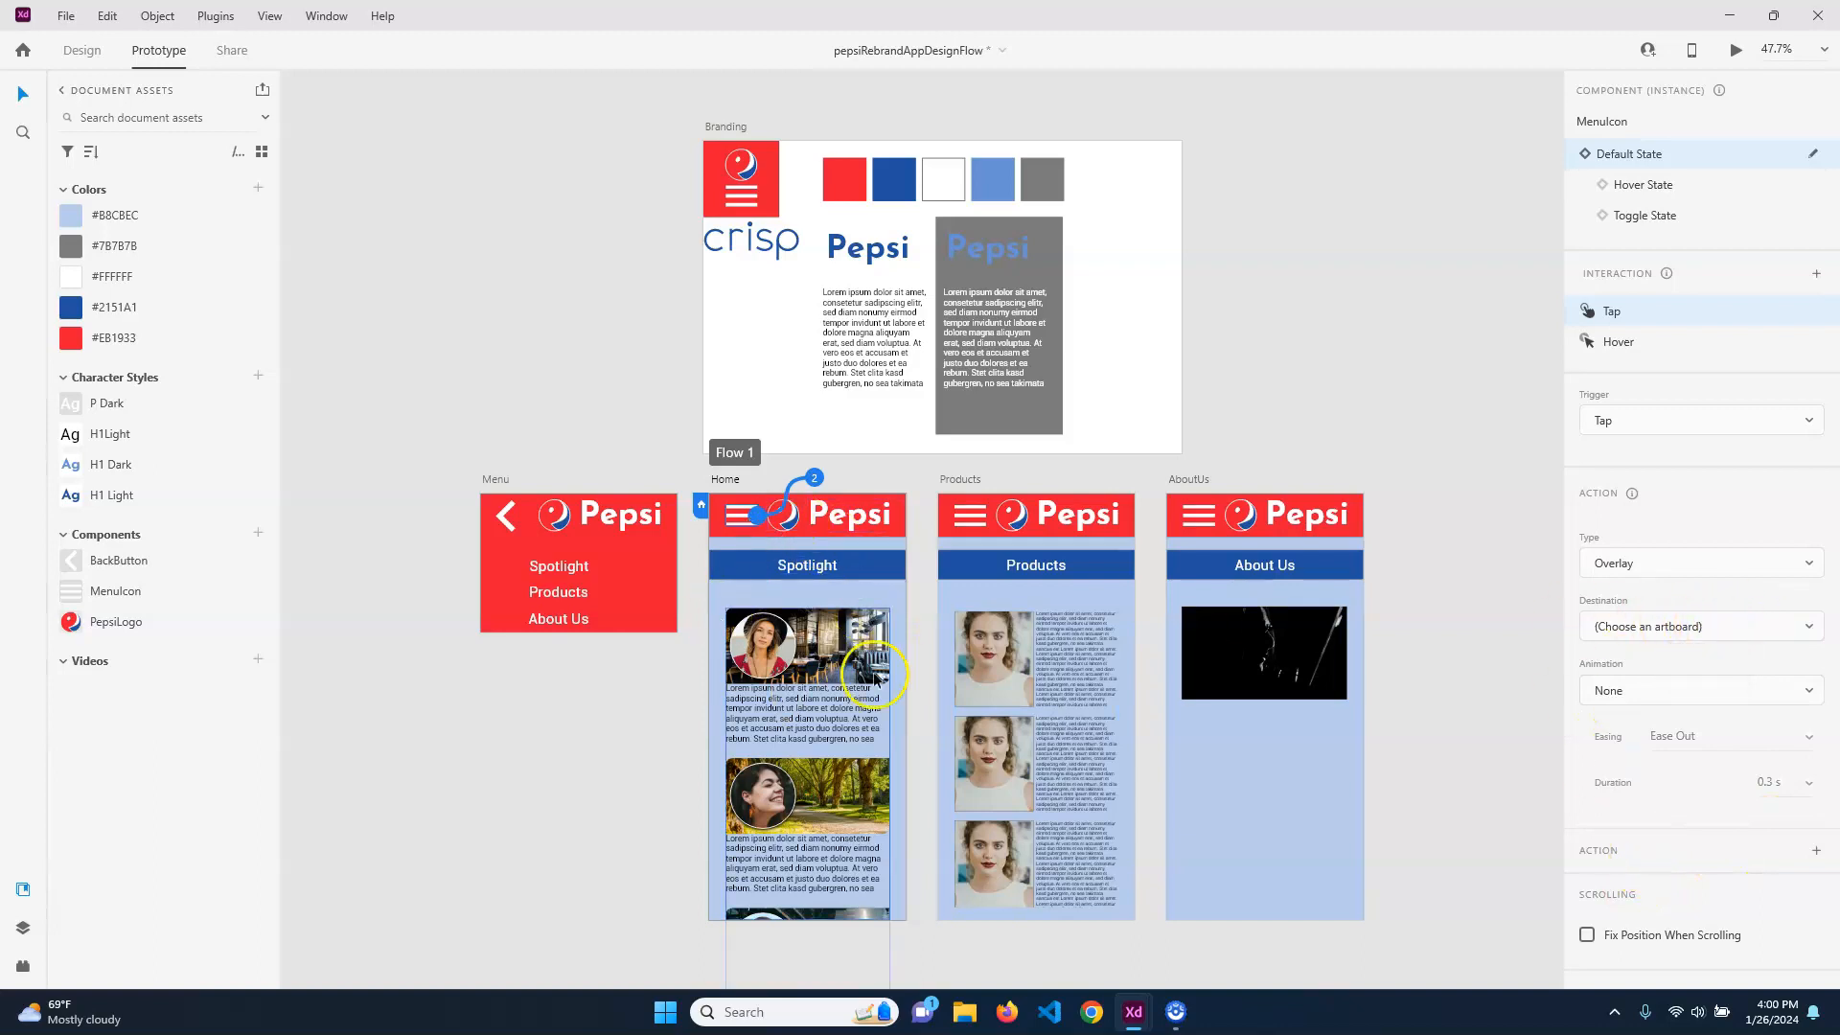
pyautogui.click(1706, 626)
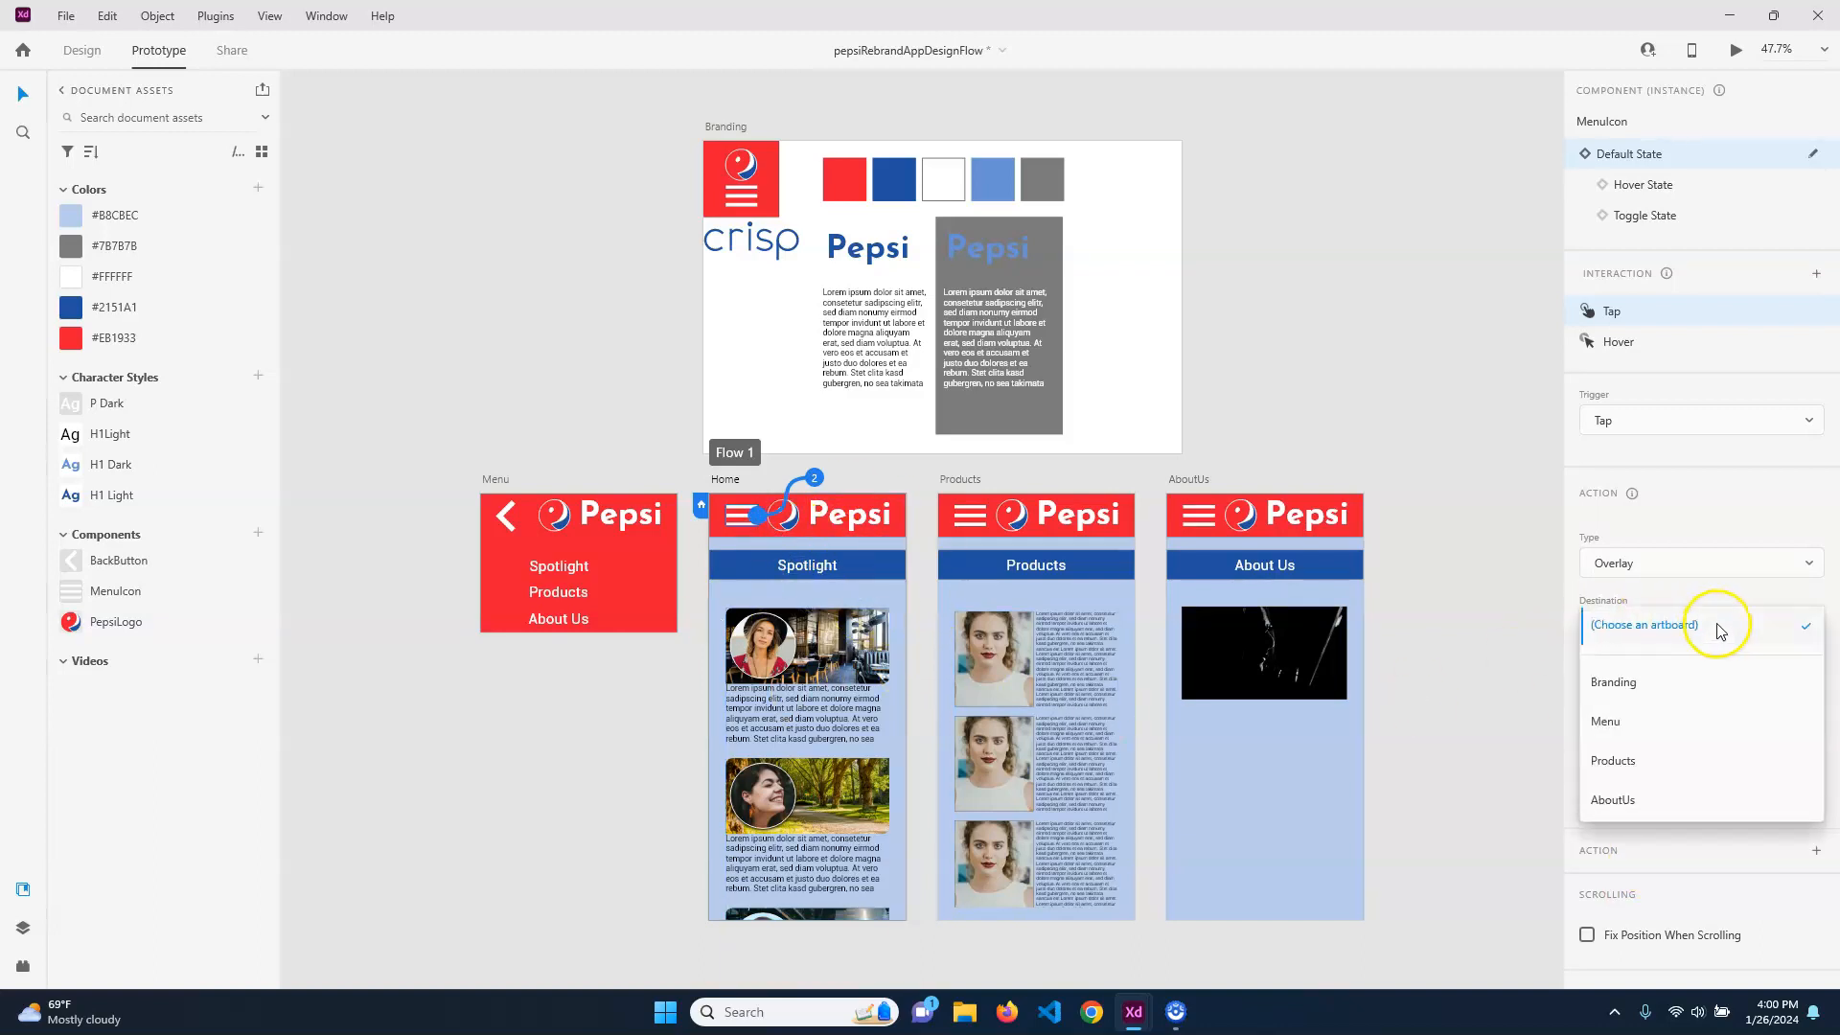
pyautogui.click(1605, 722)
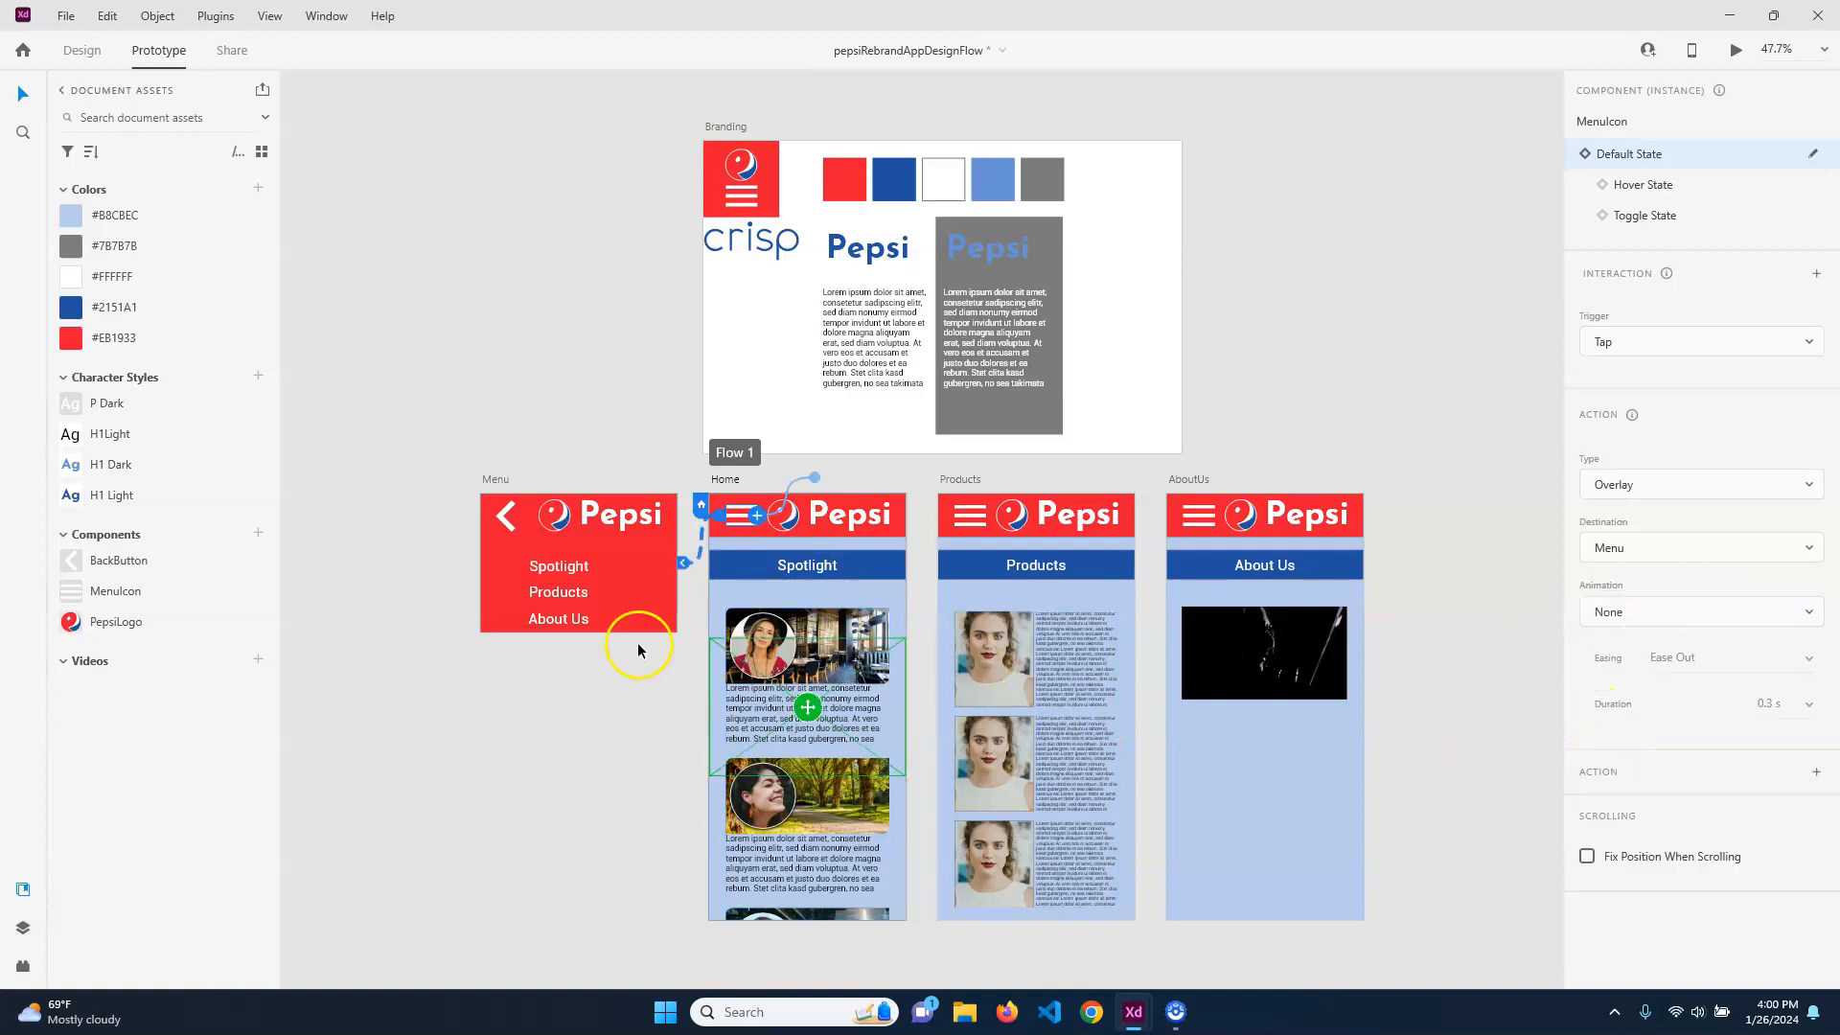
pyautogui.moveTo(808, 707); pyautogui.dragTo(808, 562)
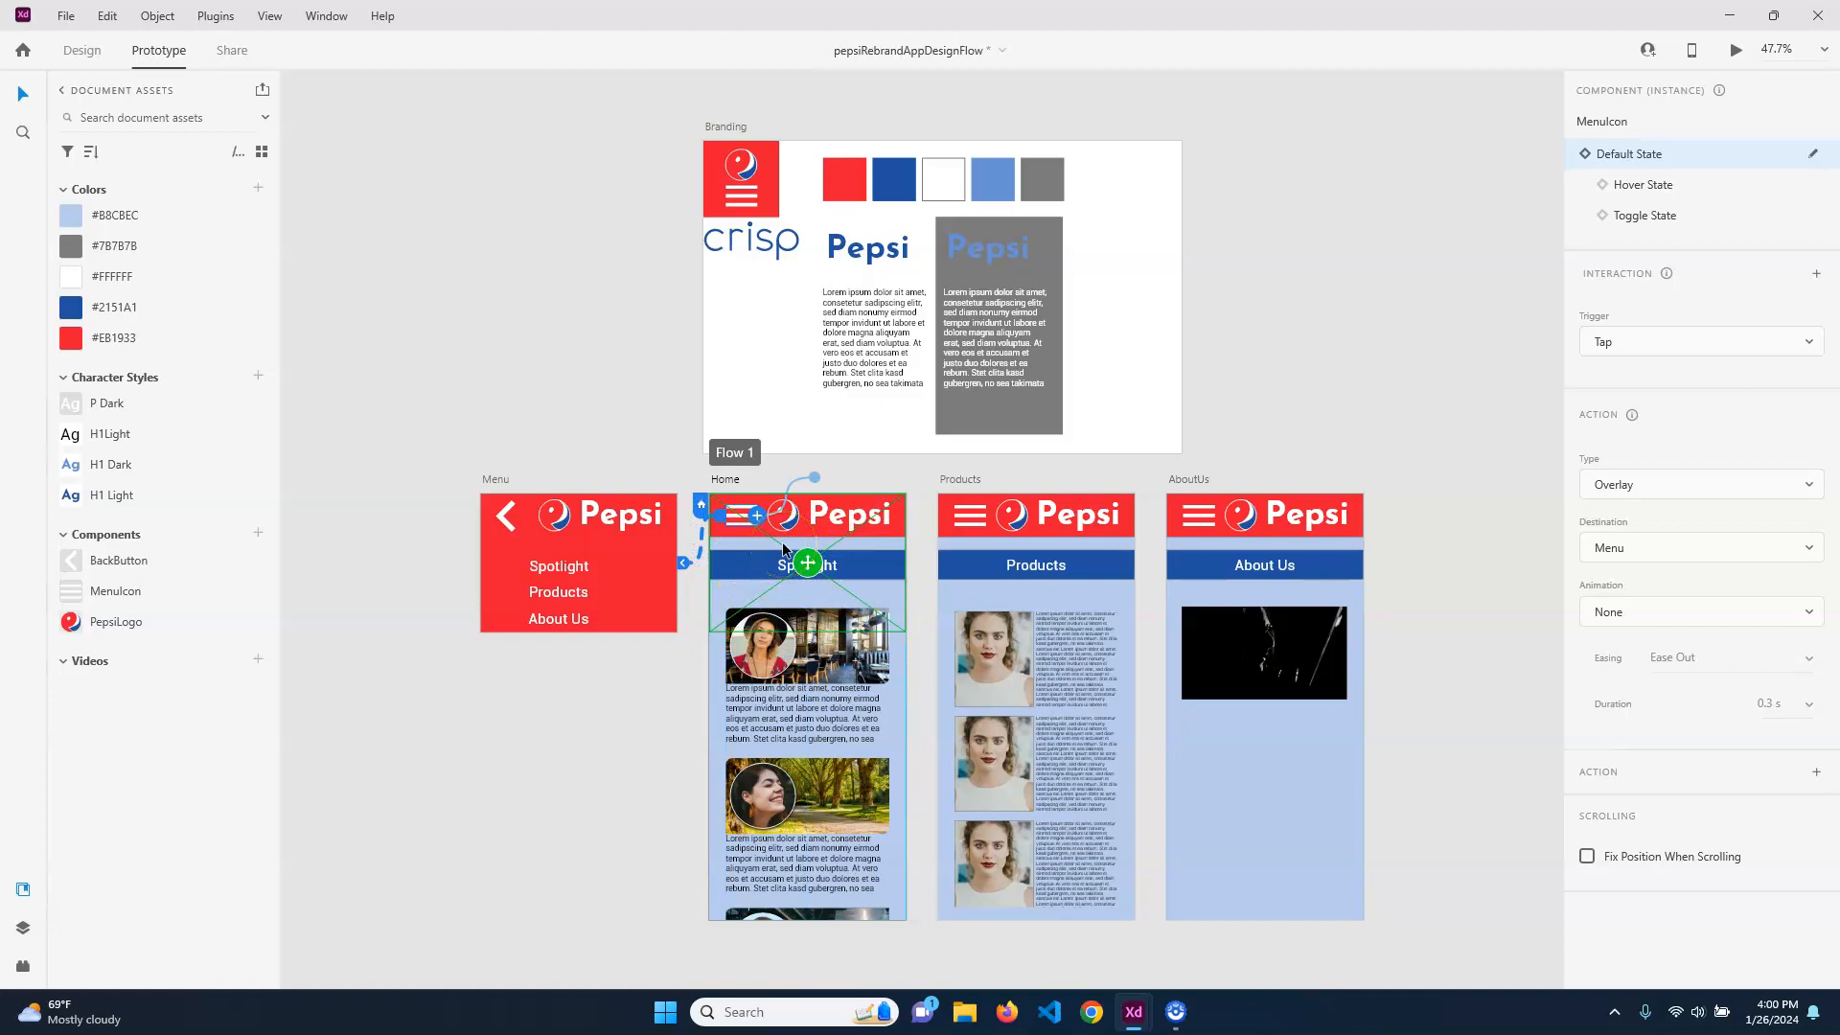
# Preview the prototype, test opening and closing the menu overlay from the Home screen, and close the preview
pyautogui.hotkey('ctrl', 'Return')
pyautogui.click(113, 107)
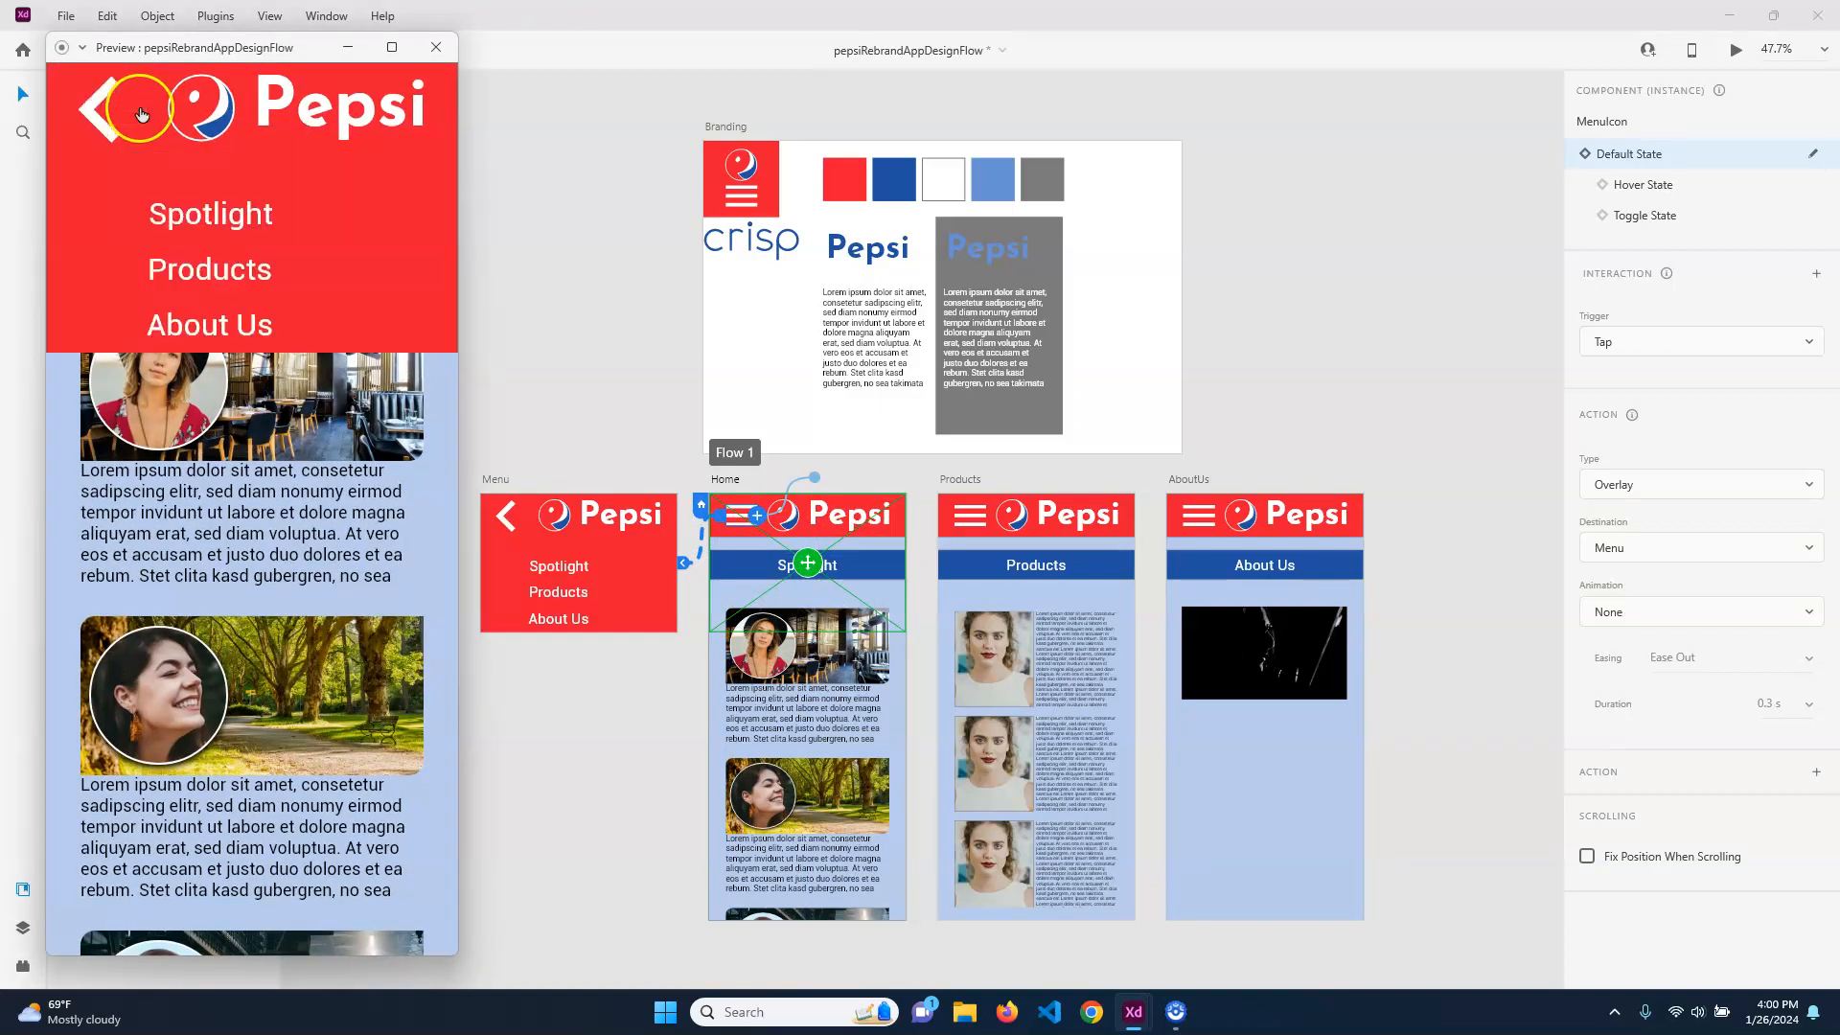
pyautogui.click(153, 104)
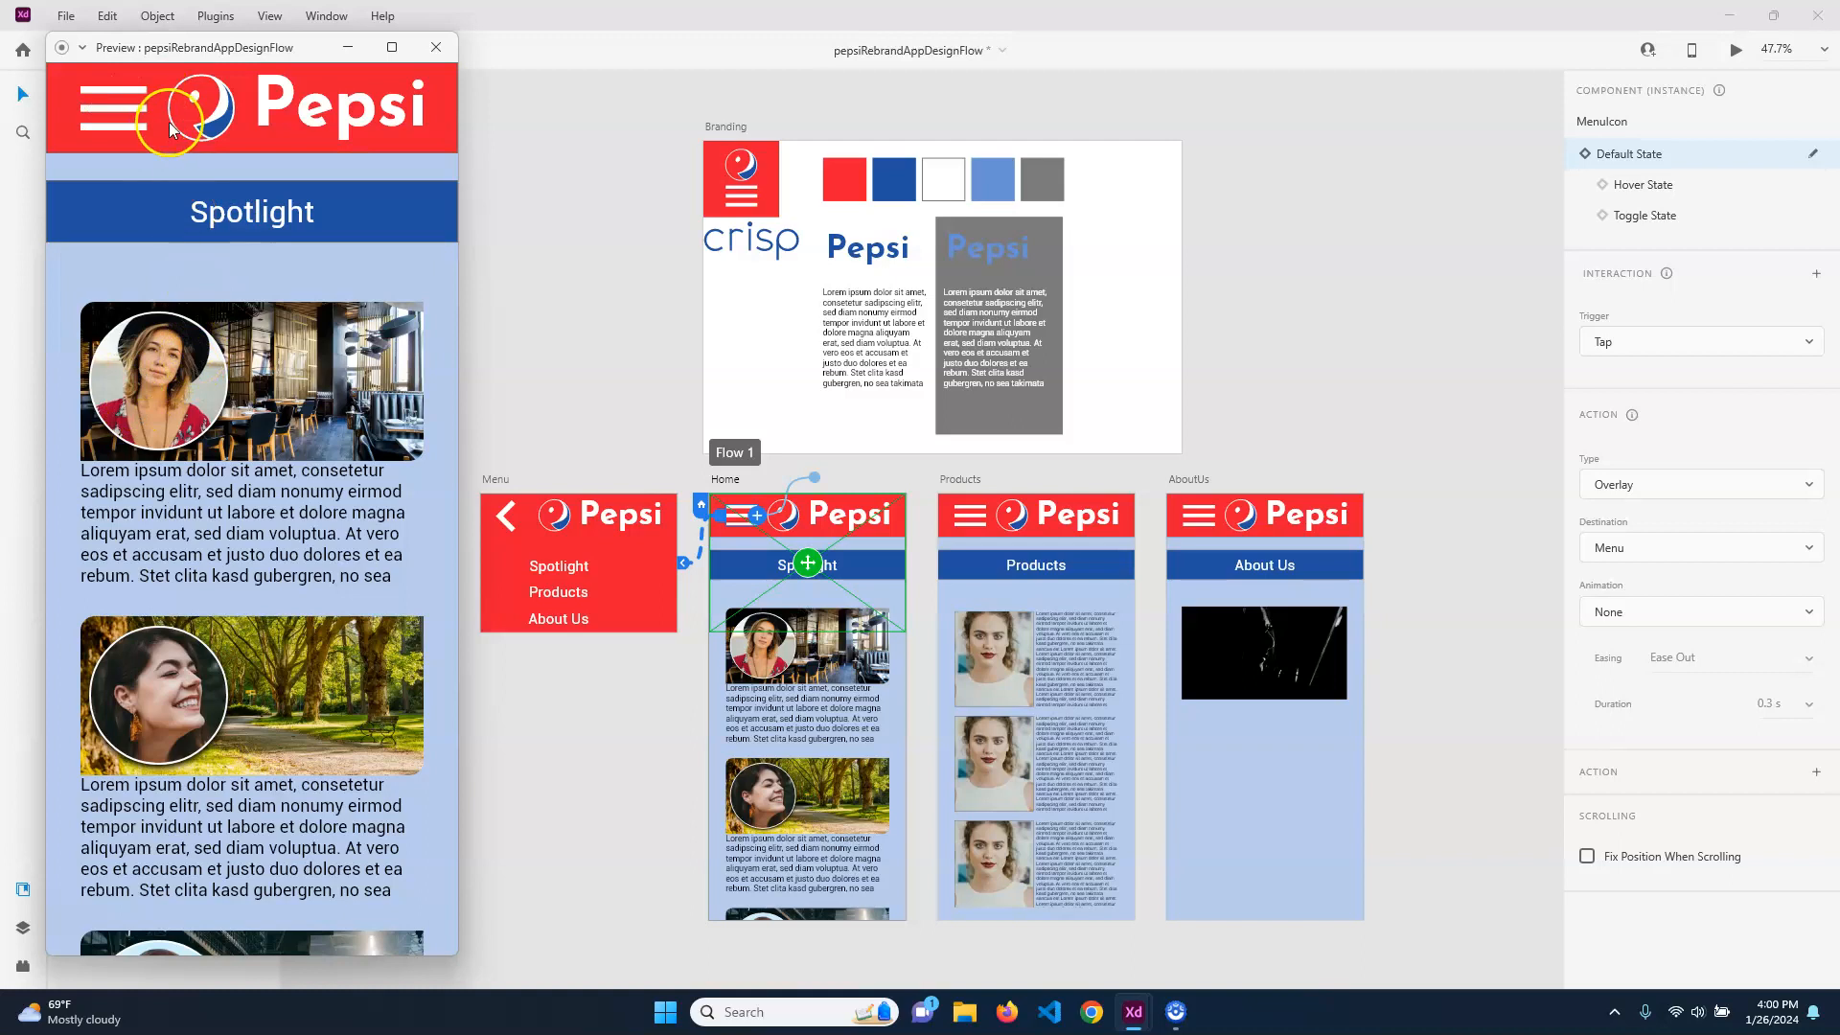
pyautogui.click(137, 125)
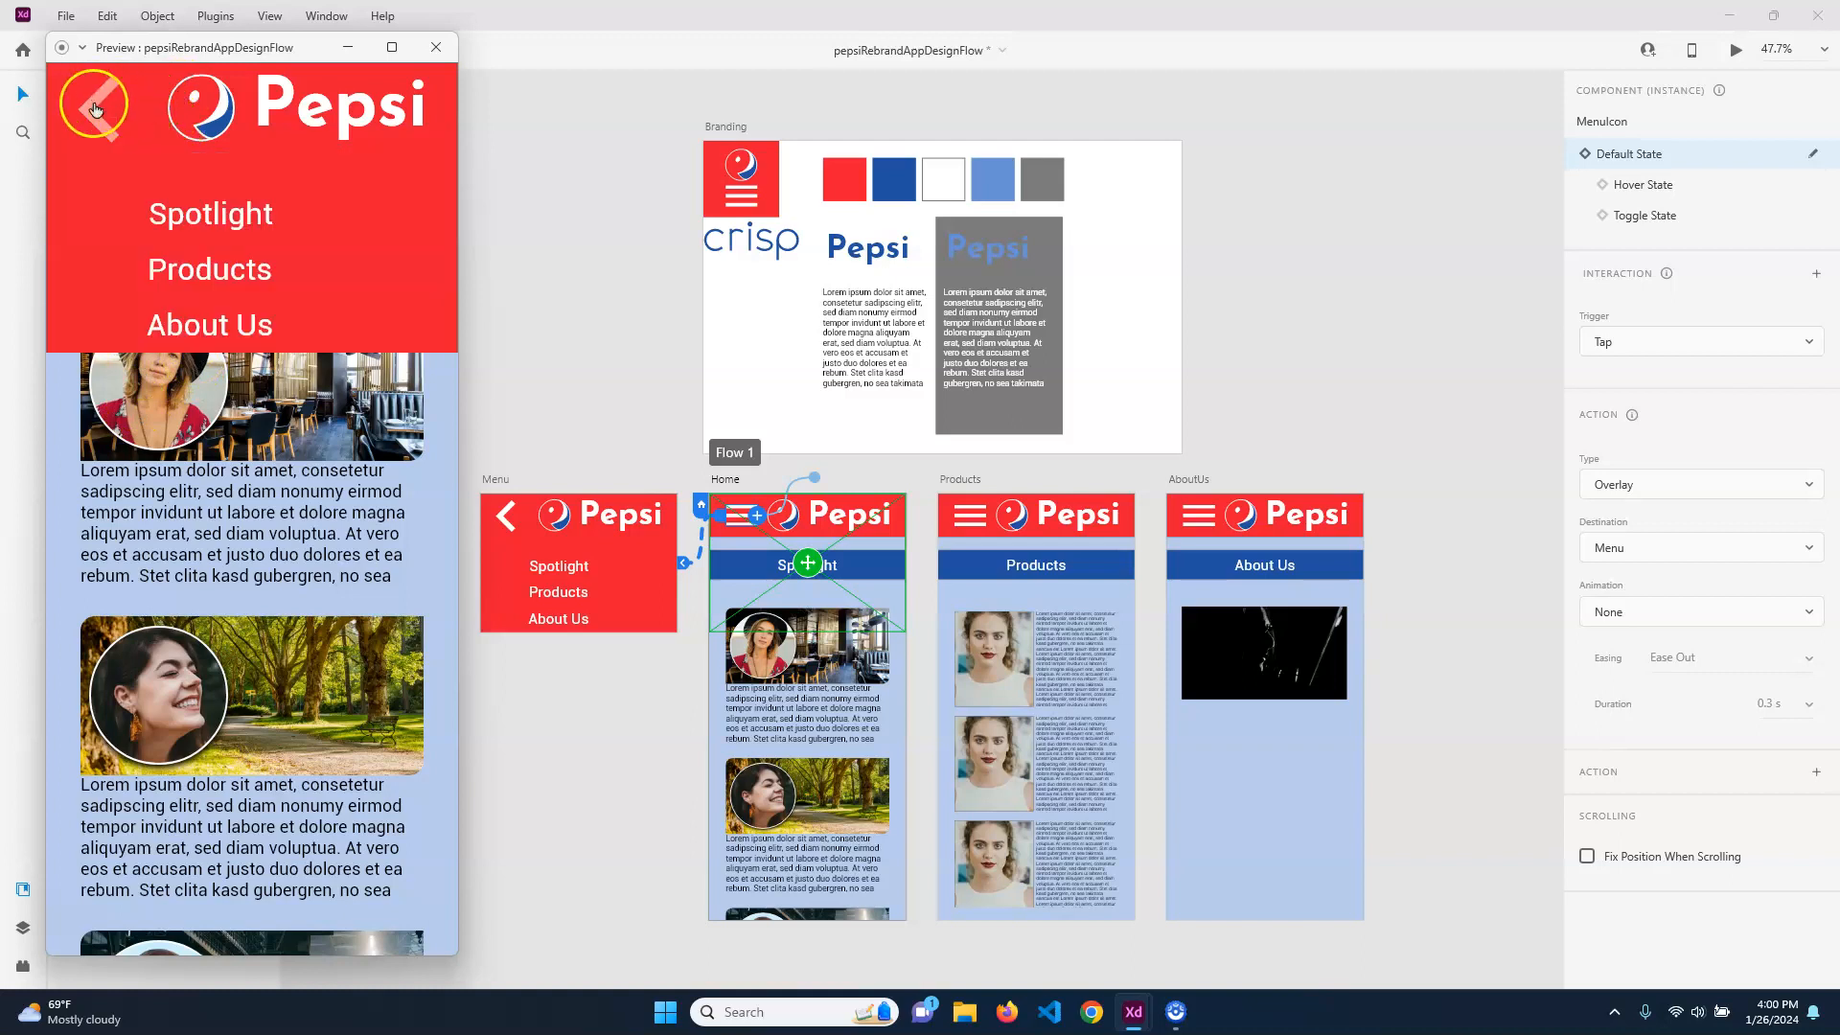
pyautogui.click(169, 150)
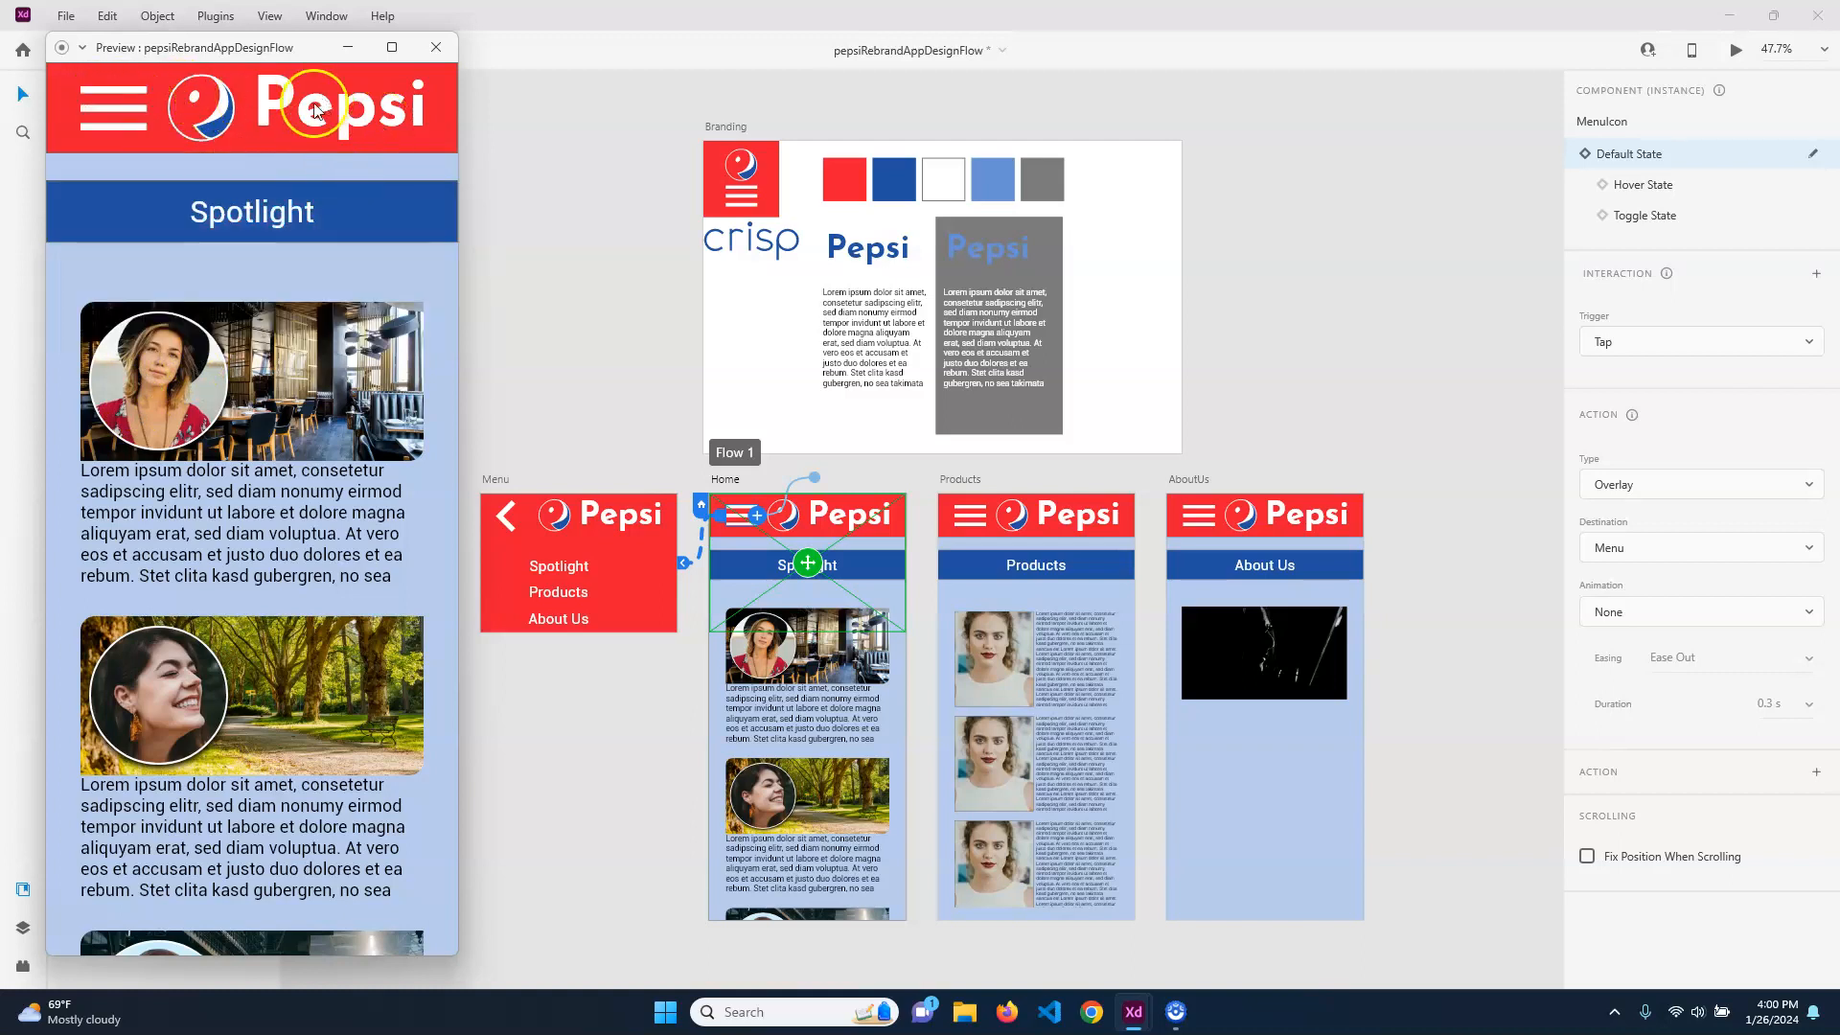
pyautogui.click(124, 115)
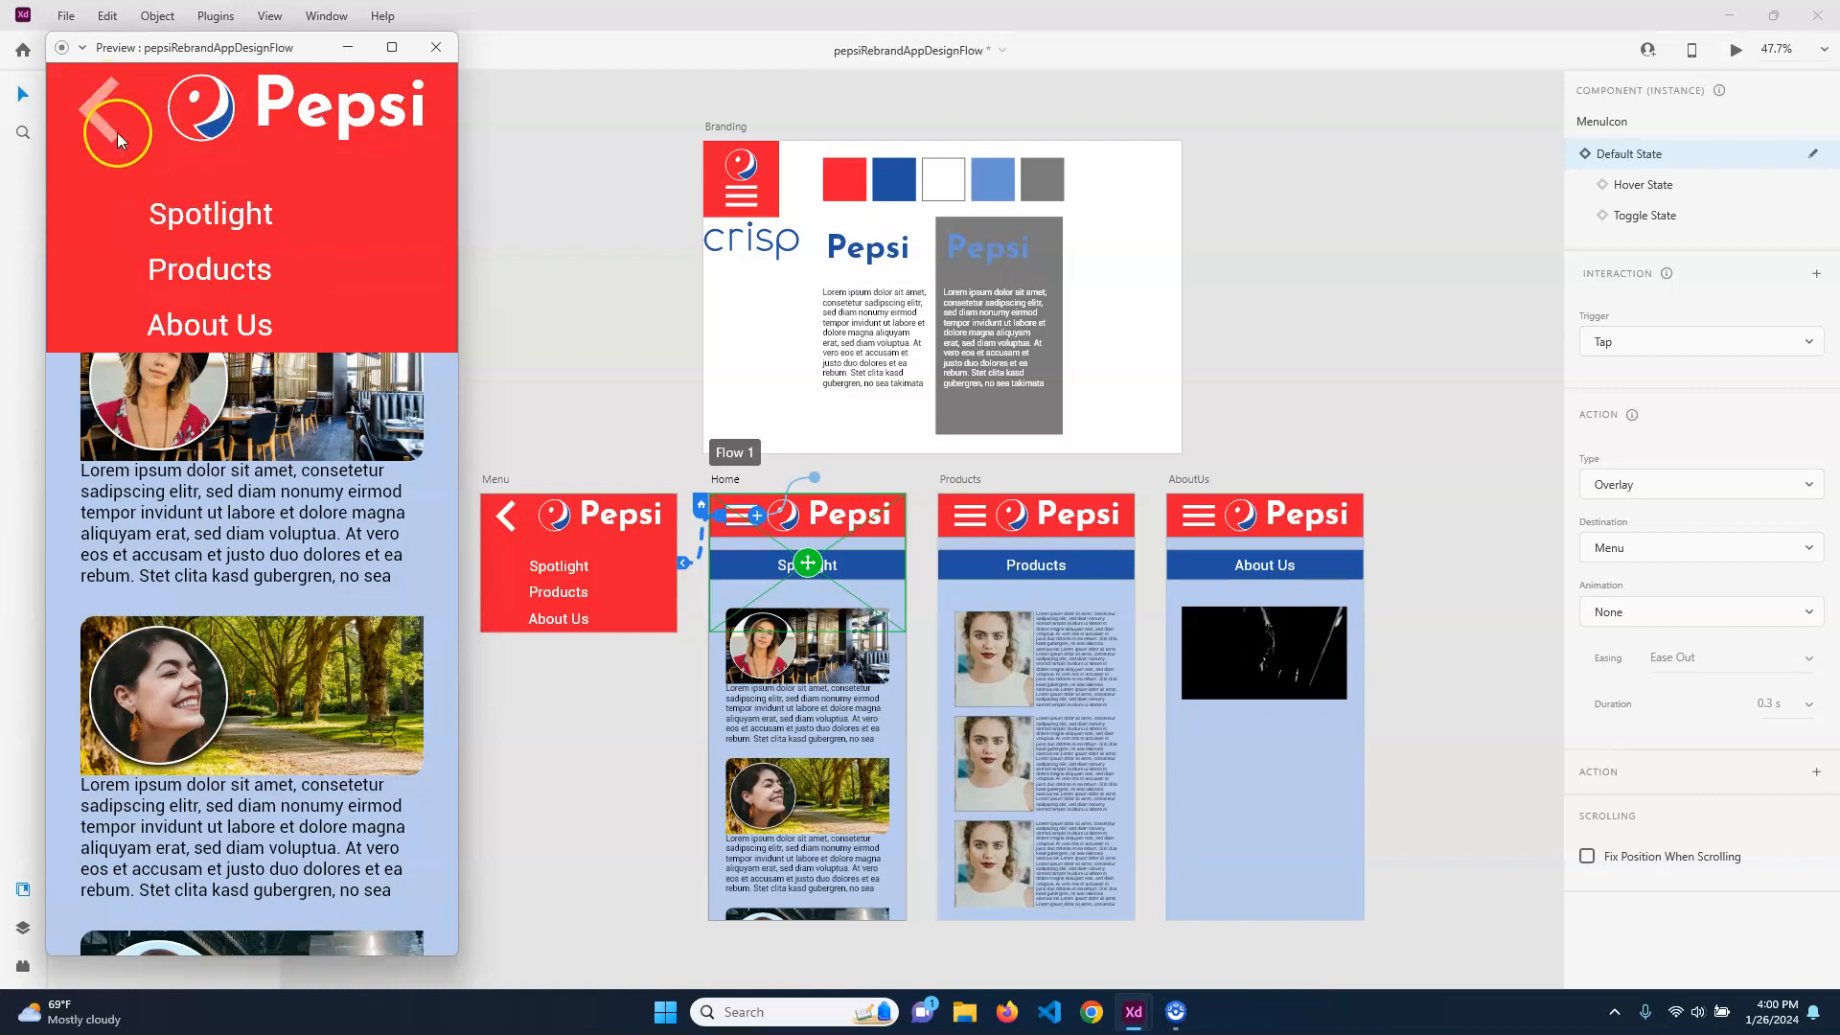
pyautogui.click(431, 47)
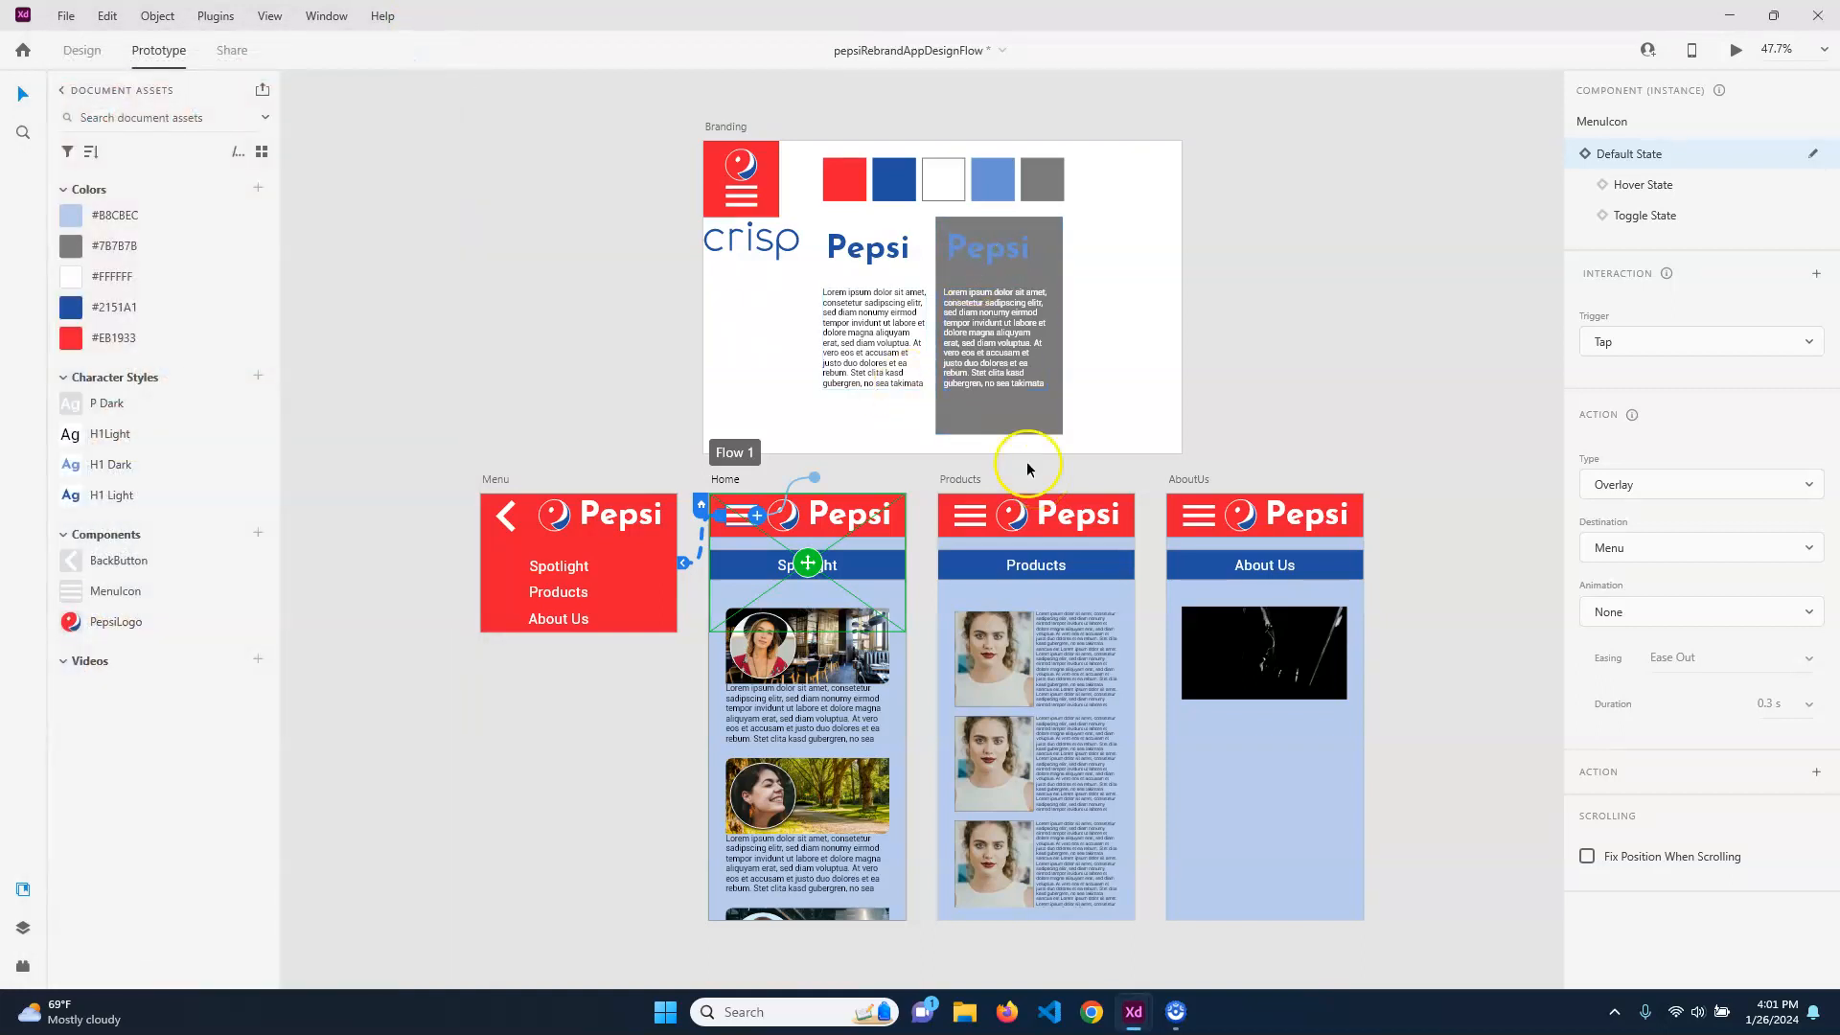
pyautogui.click(979, 523)
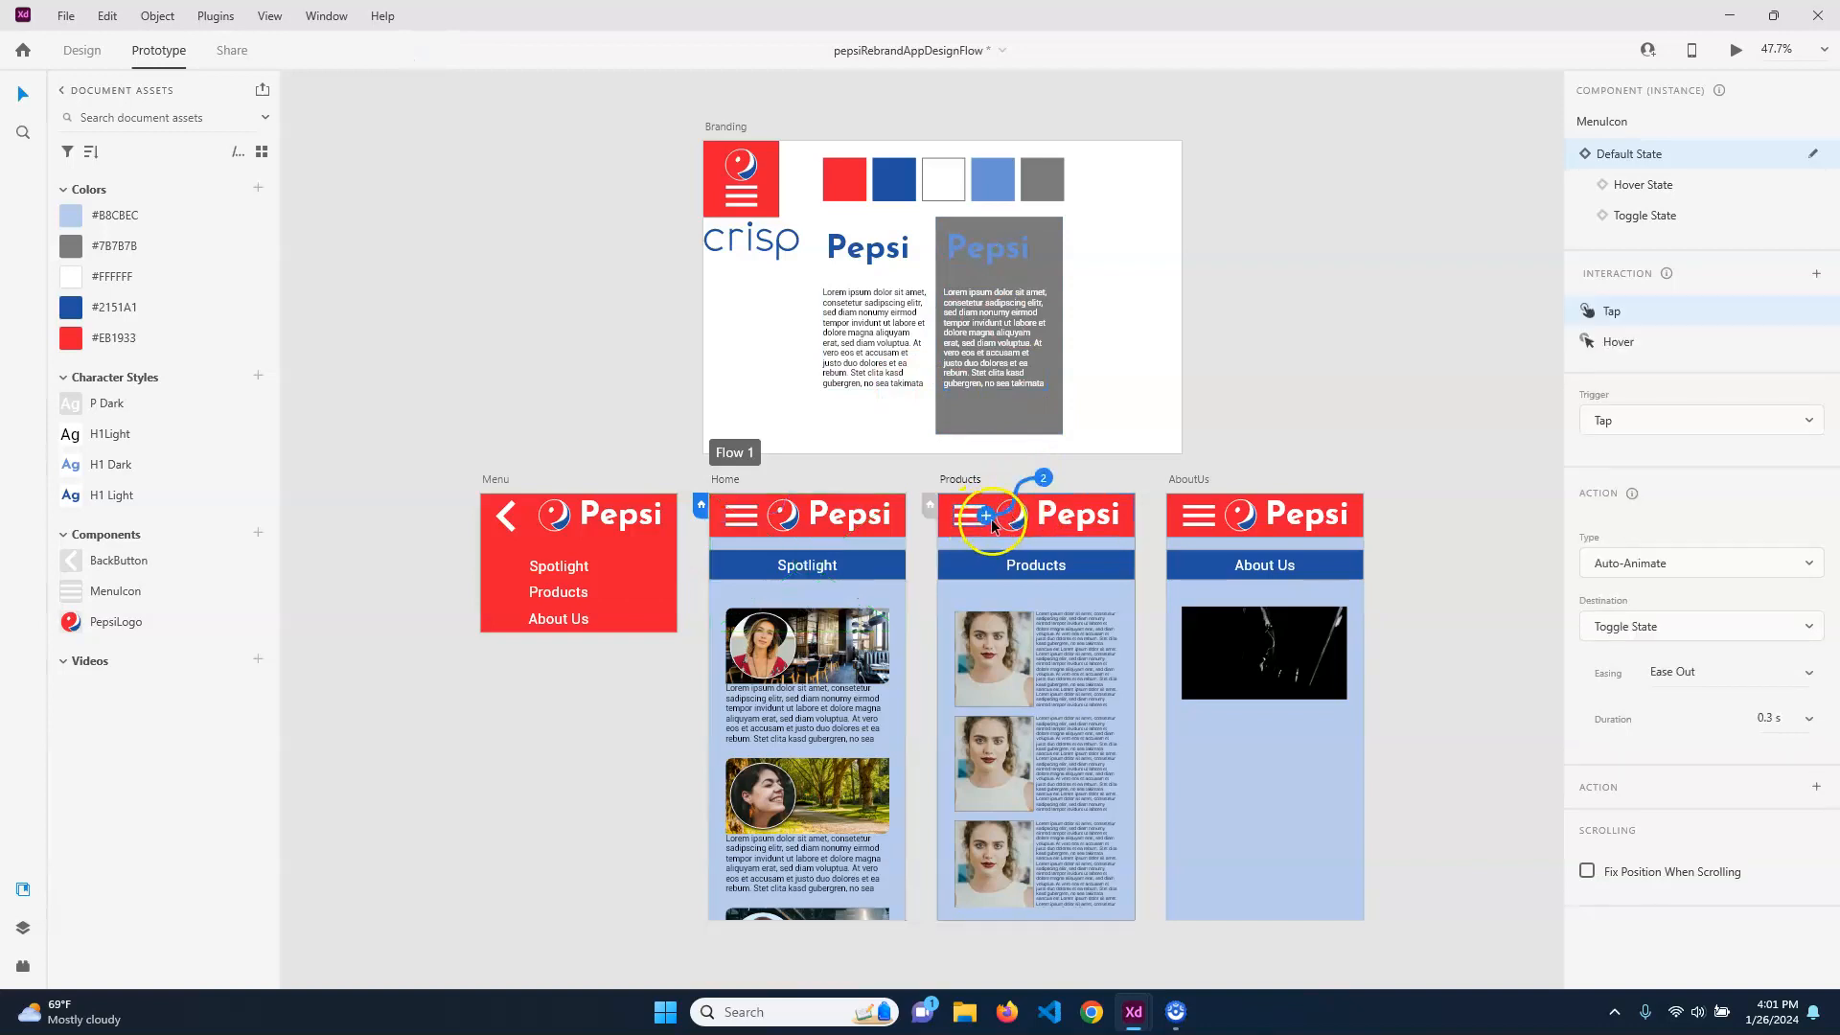
pyautogui.click(560, 293)
pyautogui.click(993, 599)
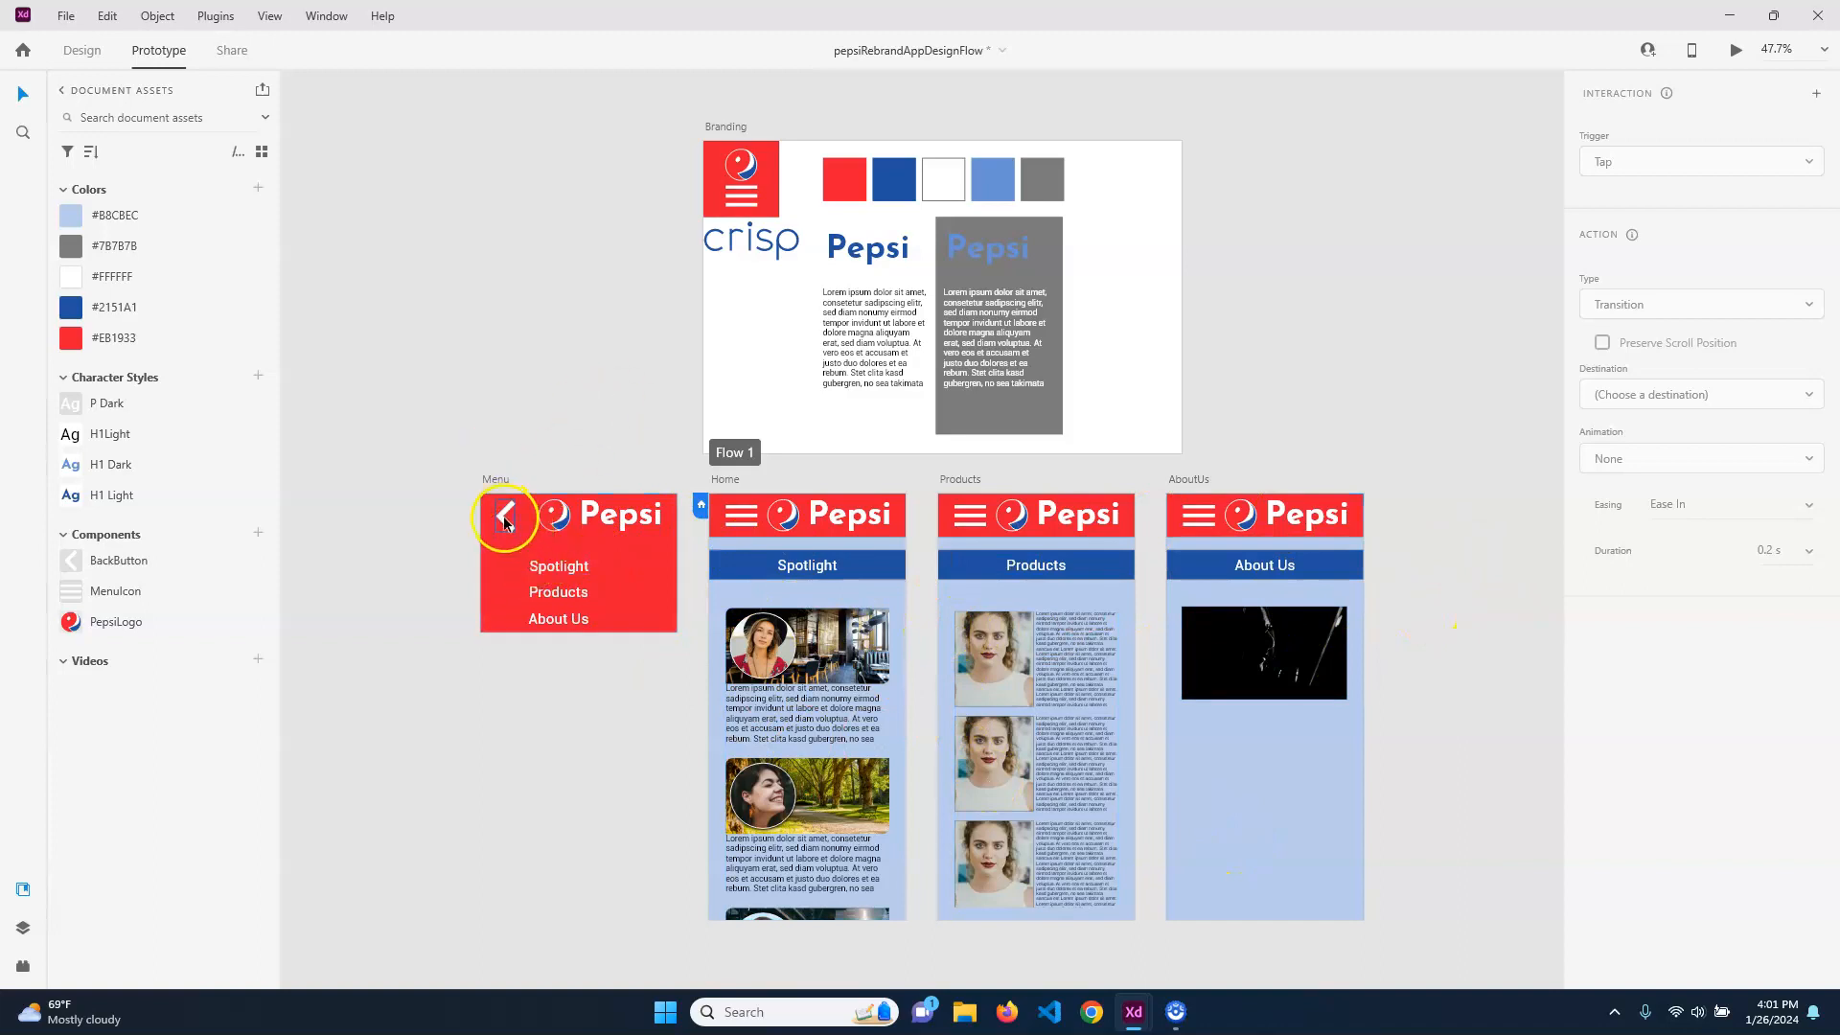
# Link the Spotlight entry on the Menu artboard to the Home artboard with a Transition on tap
pyautogui.click(573, 567)
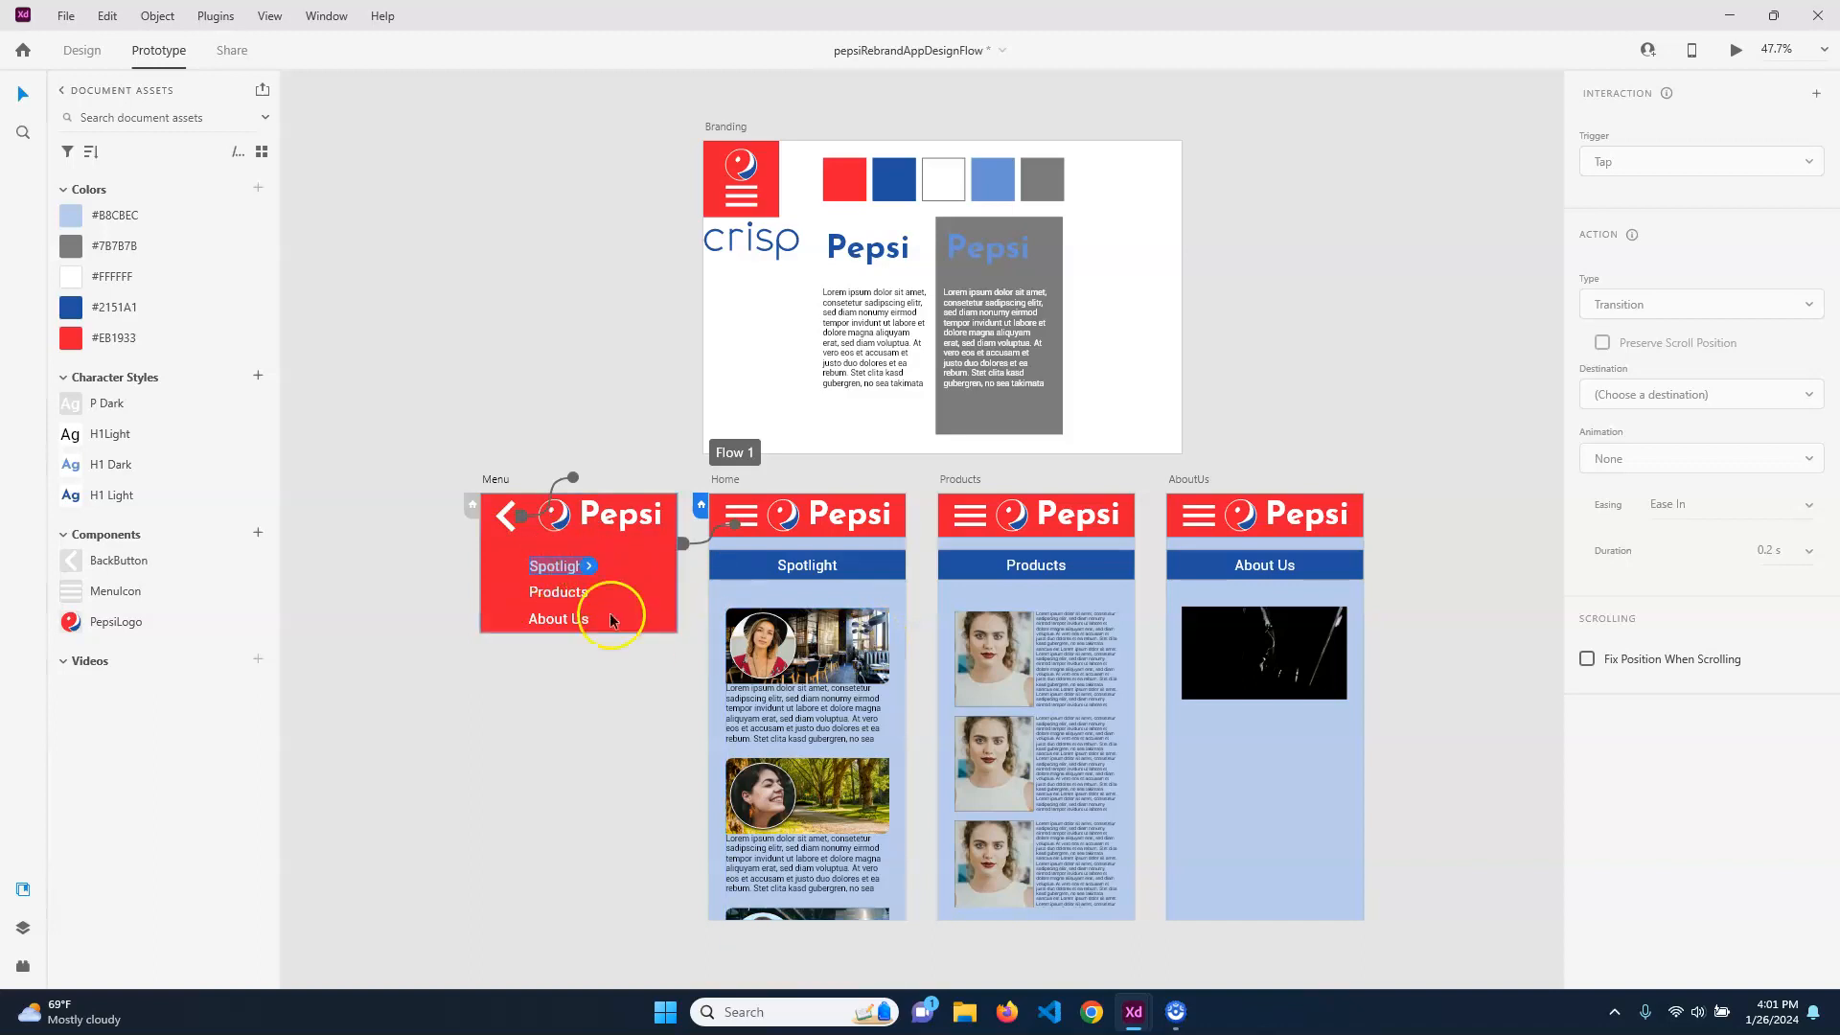
pyautogui.moveTo(592, 566); pyautogui.dragTo(761, 589)
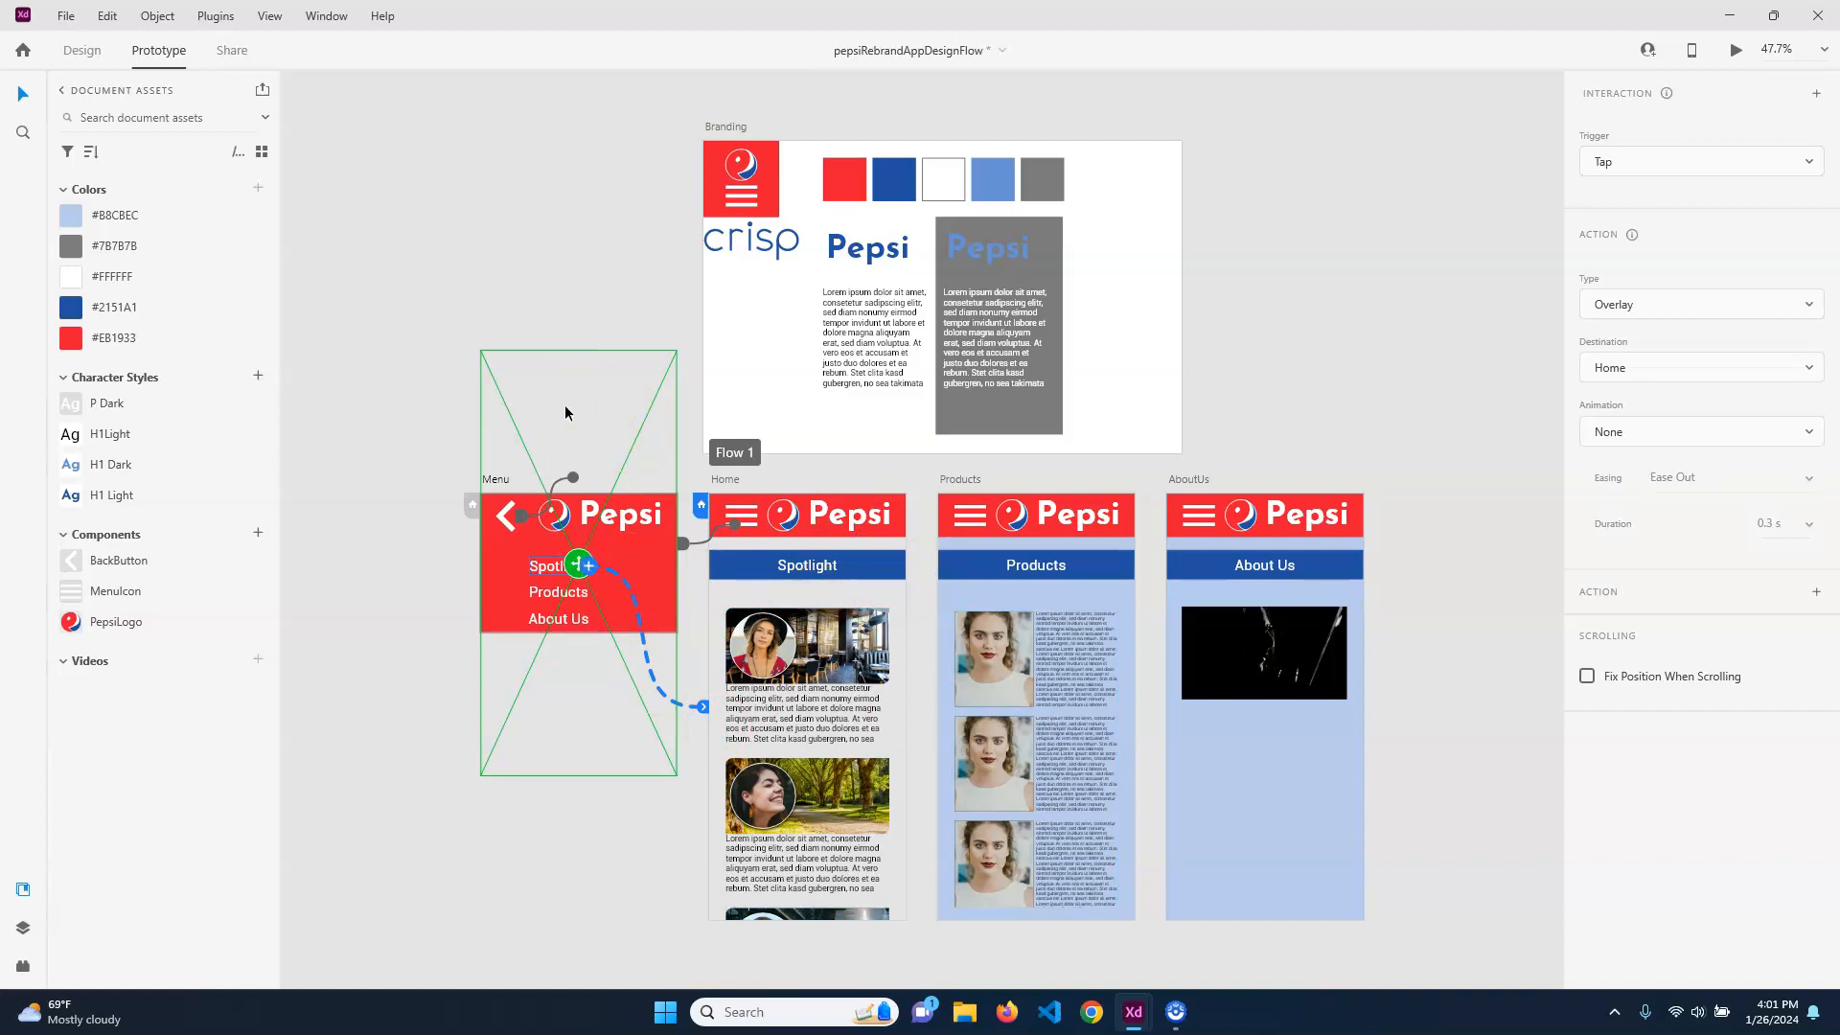
pyautogui.click(1685, 304)
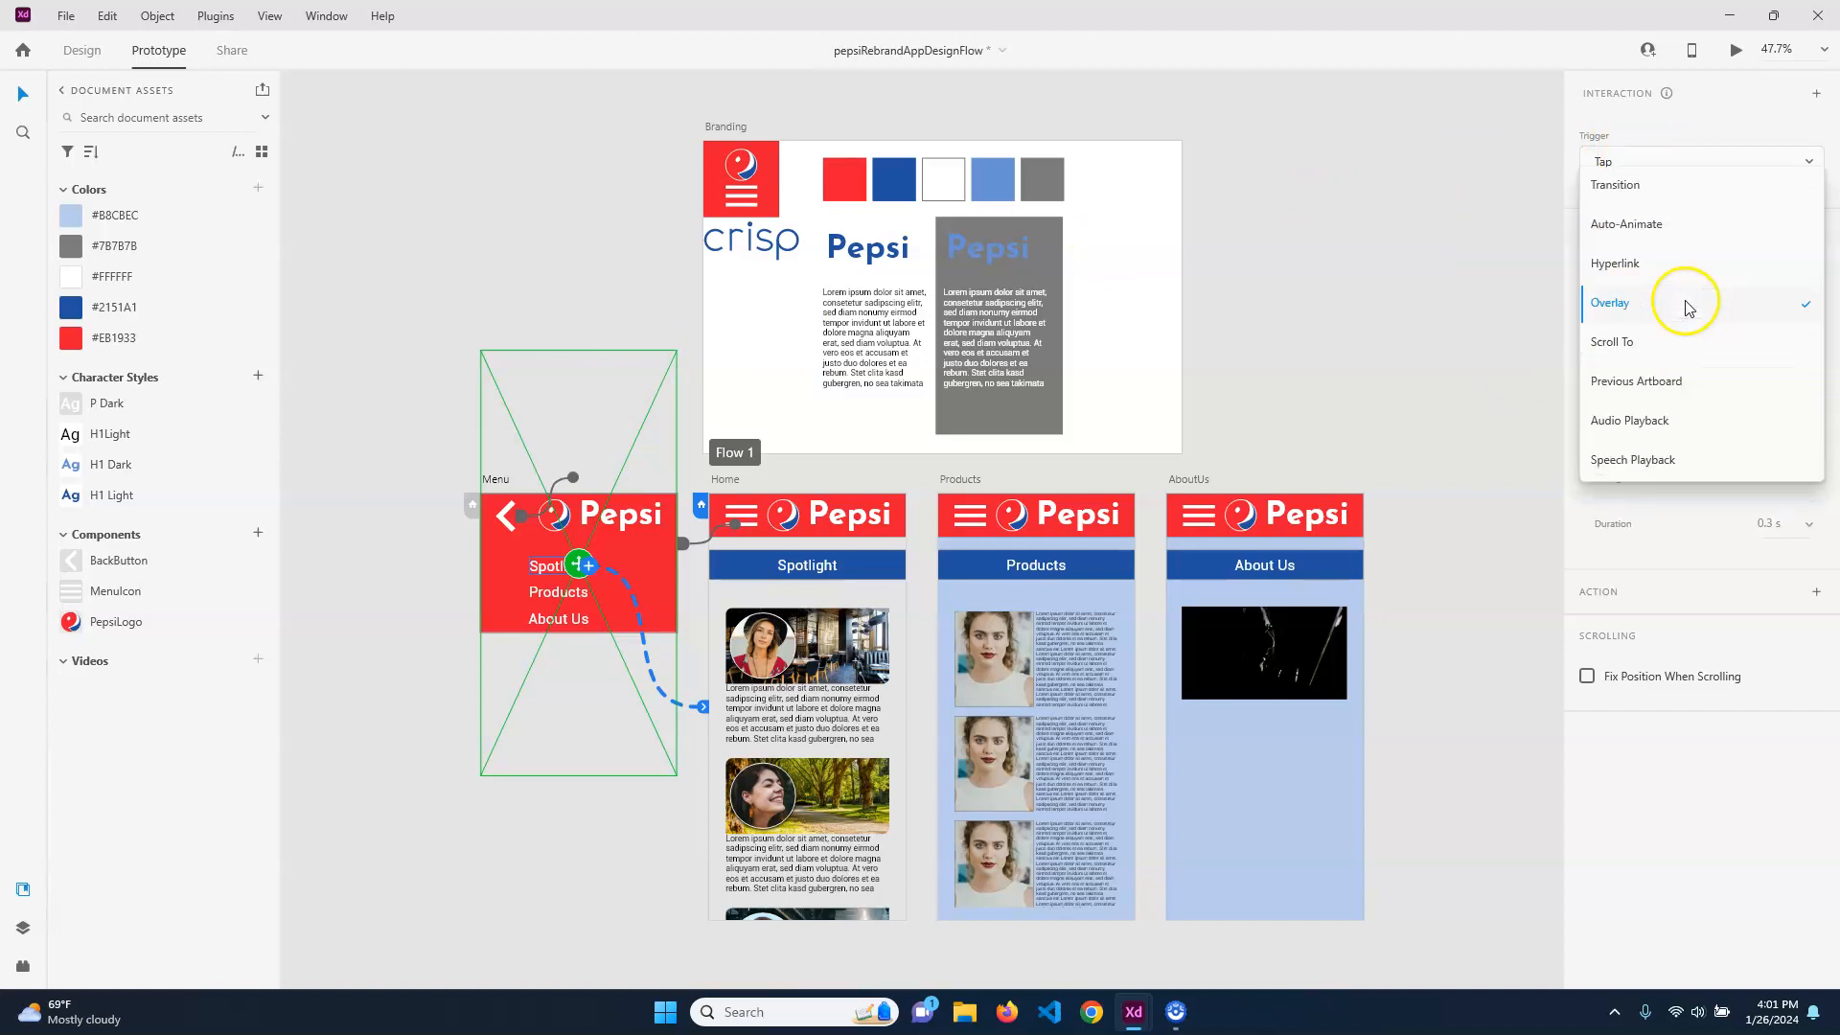
pyautogui.click(1636, 190)
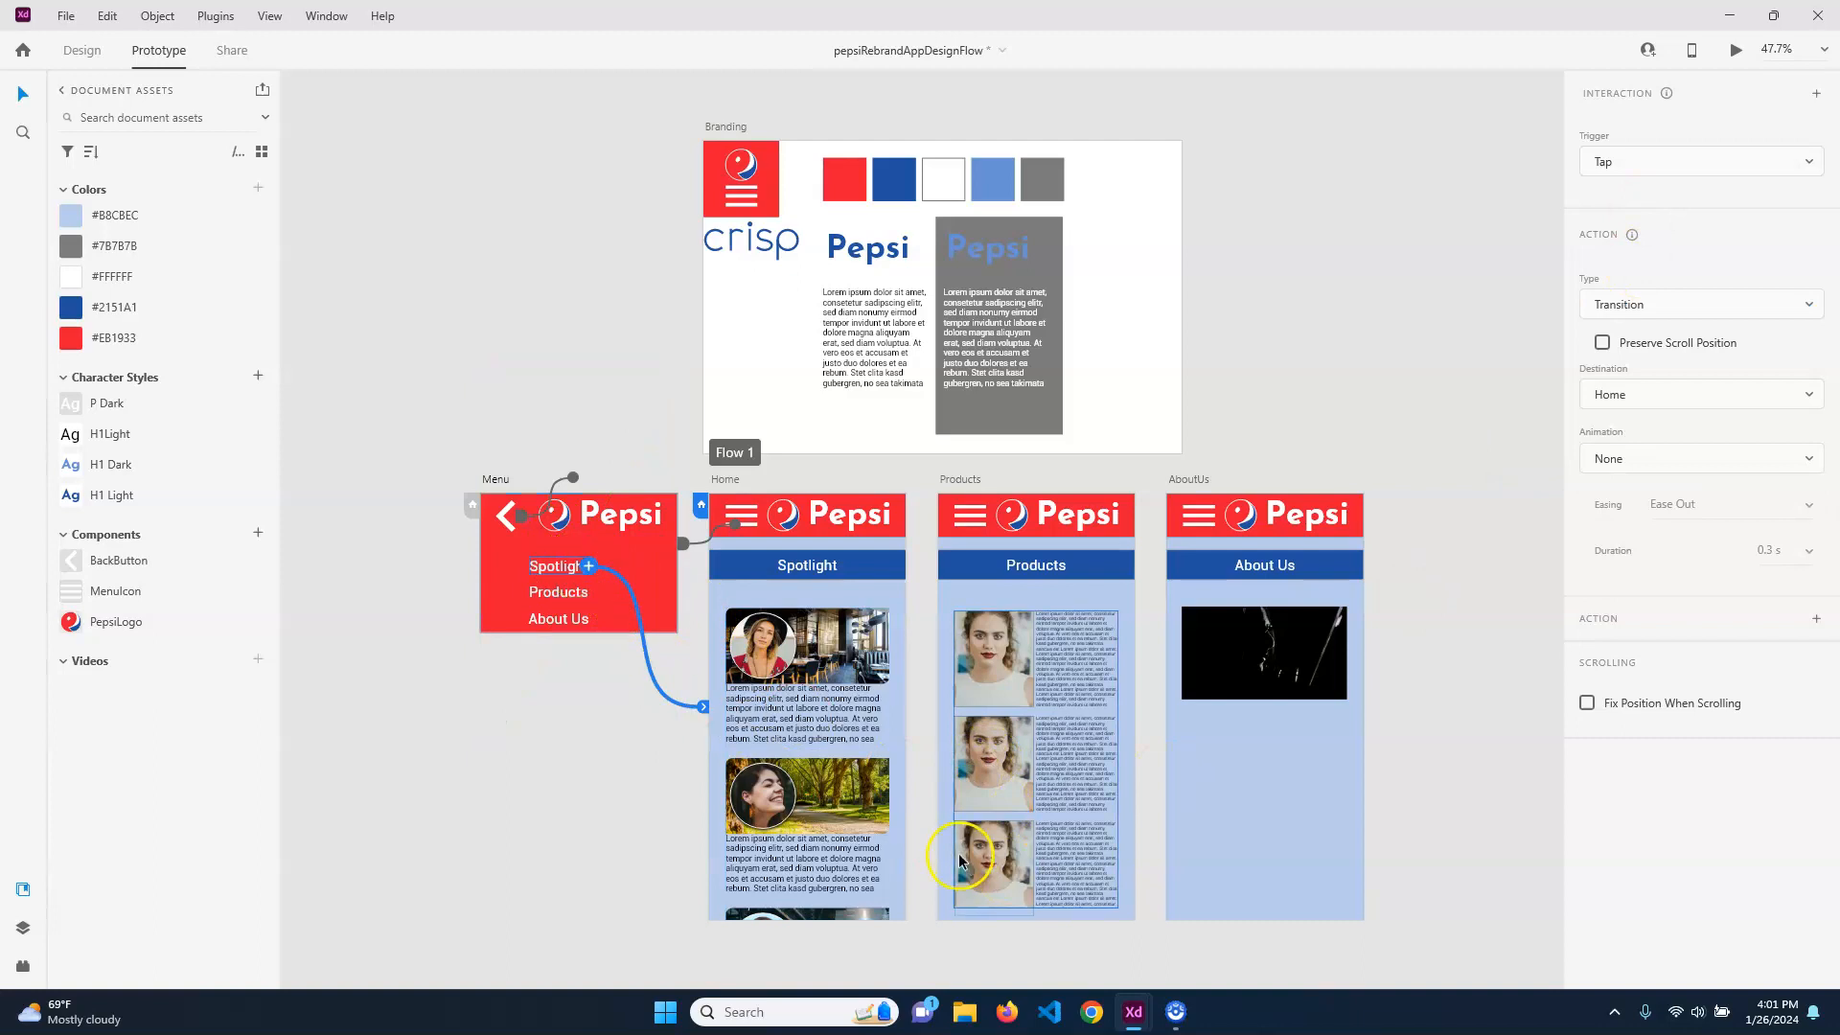
# Link the menu's Products entry to the Products artboard and its About Us entry to the AboutUs artboard
pyautogui.click(573, 592)
pyautogui.moveTo(595, 595); pyautogui.dragTo(987, 578)
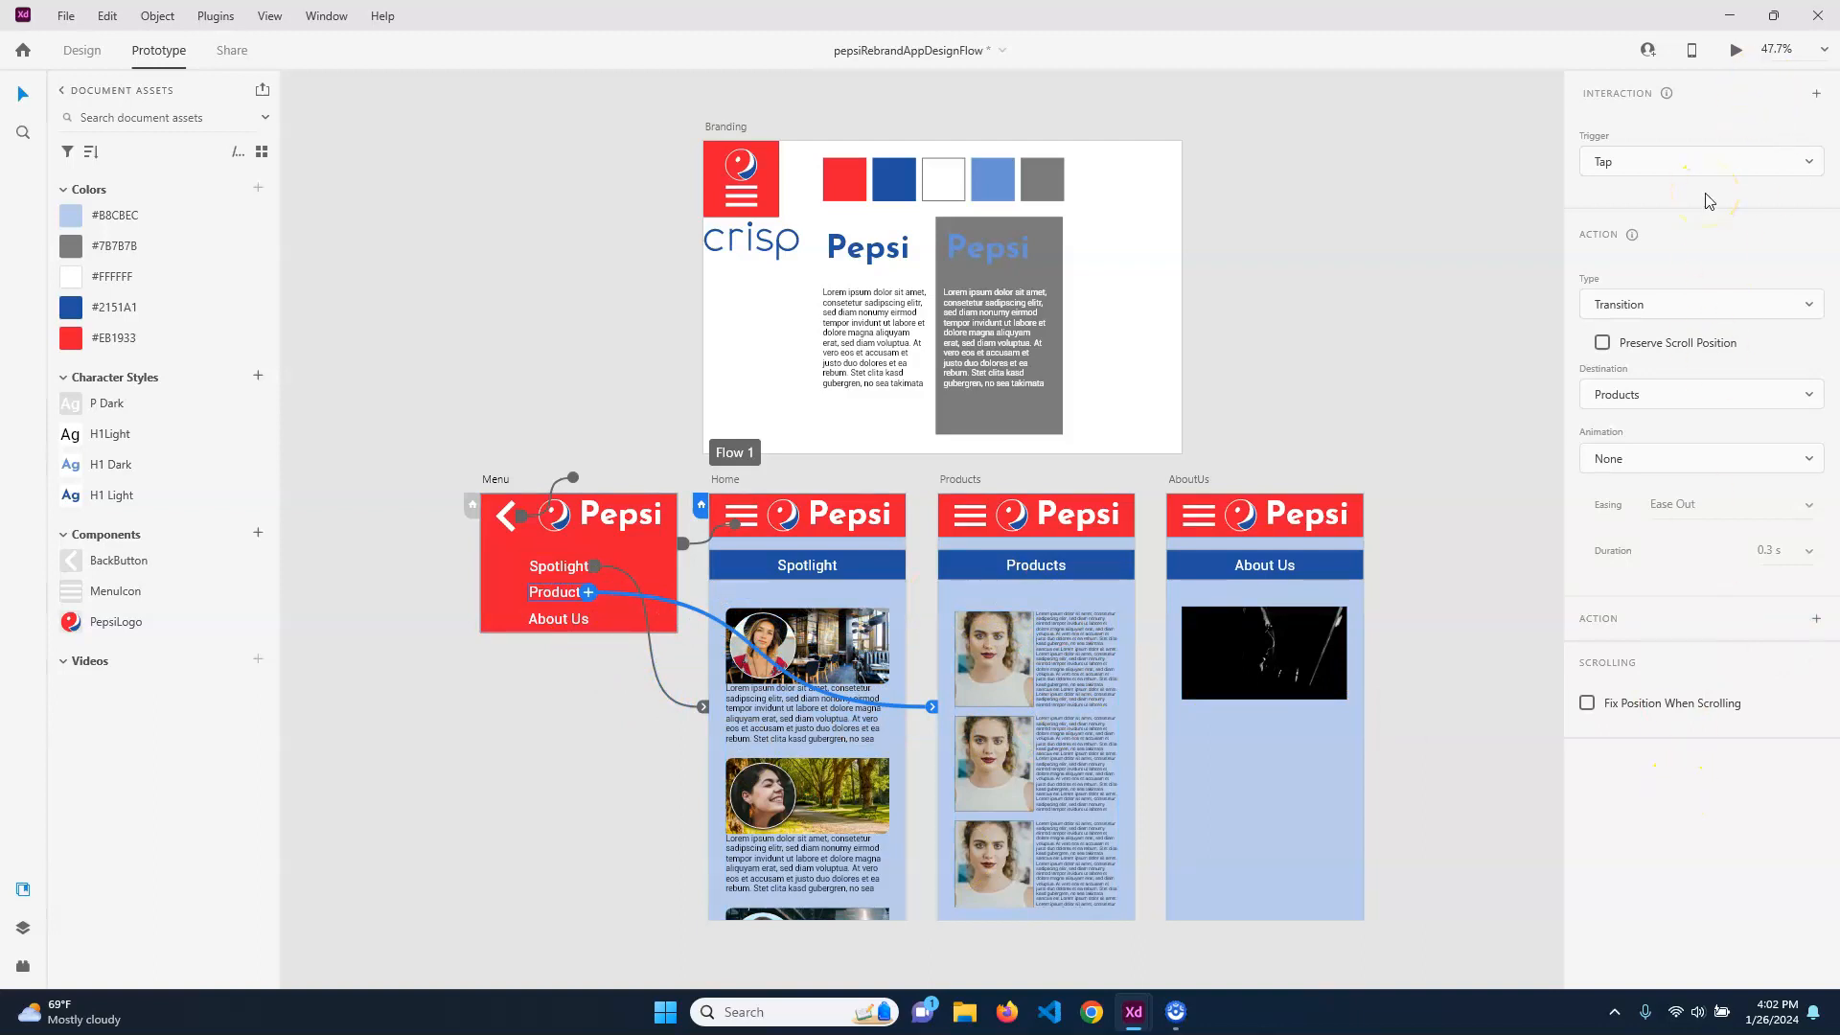
pyautogui.click(571, 628)
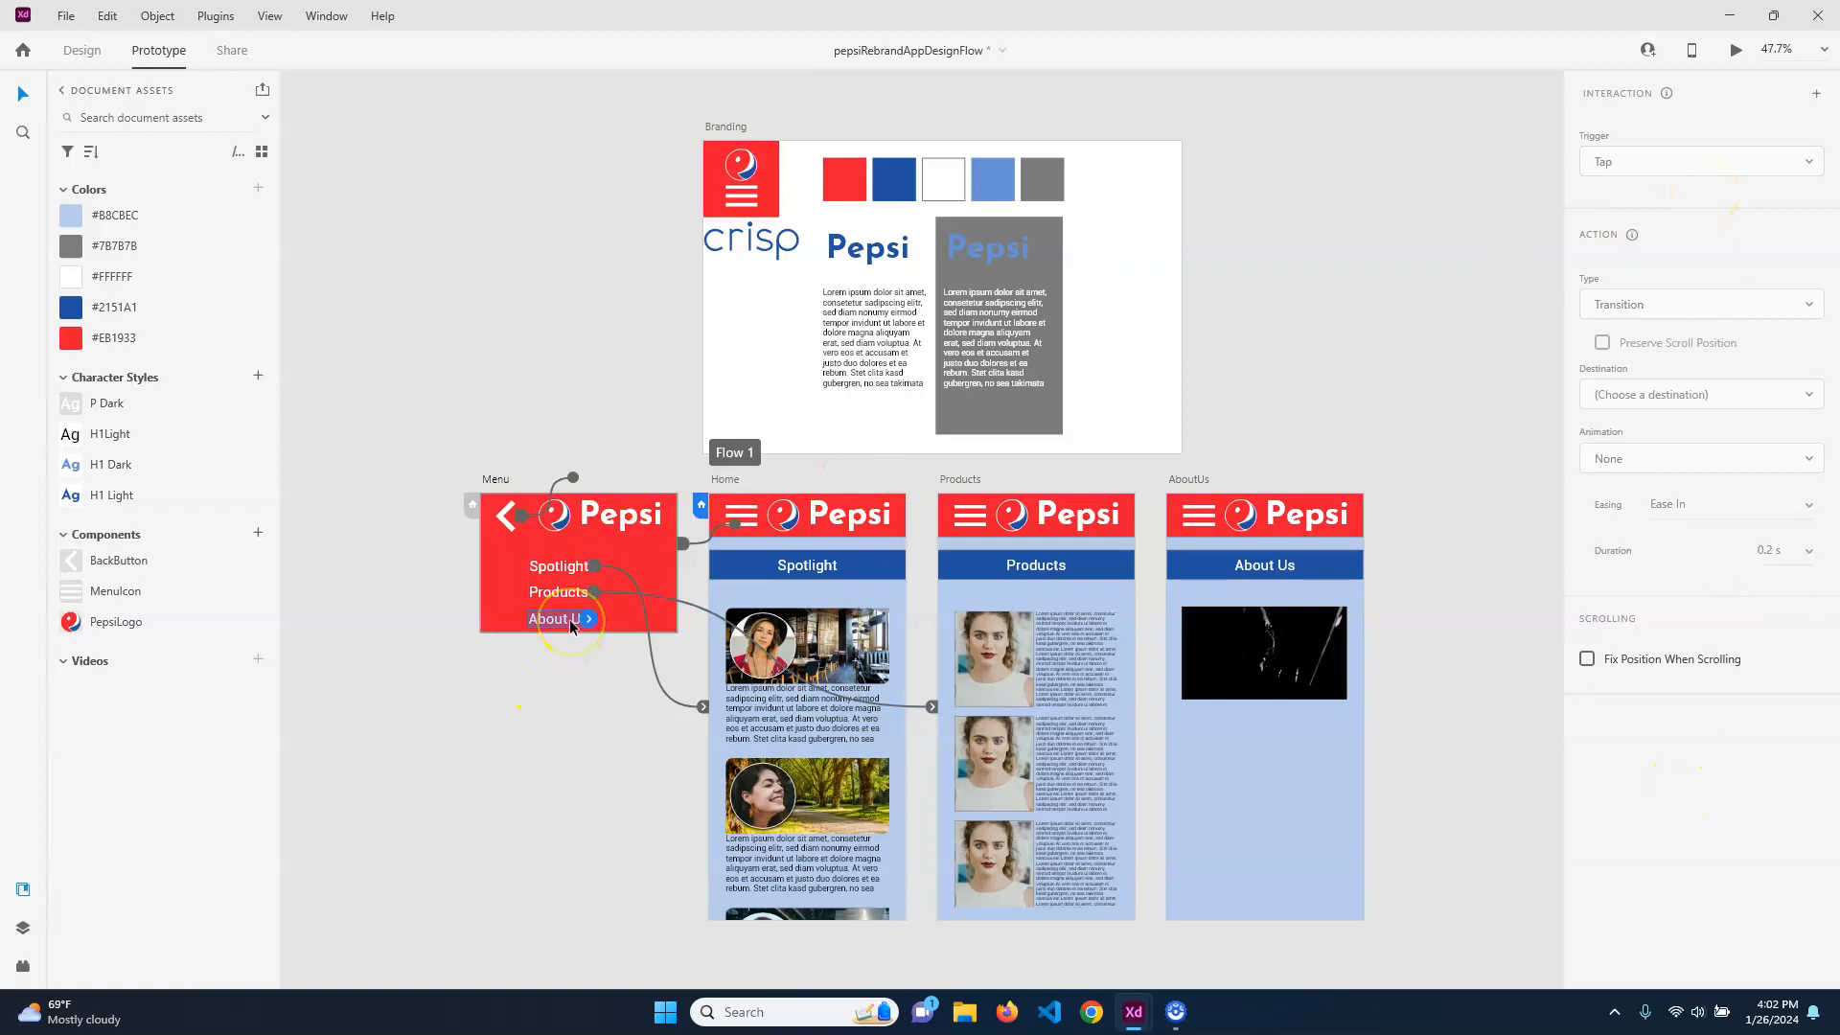
pyautogui.moveTo(587, 620); pyautogui.dragTo(1275, 765)
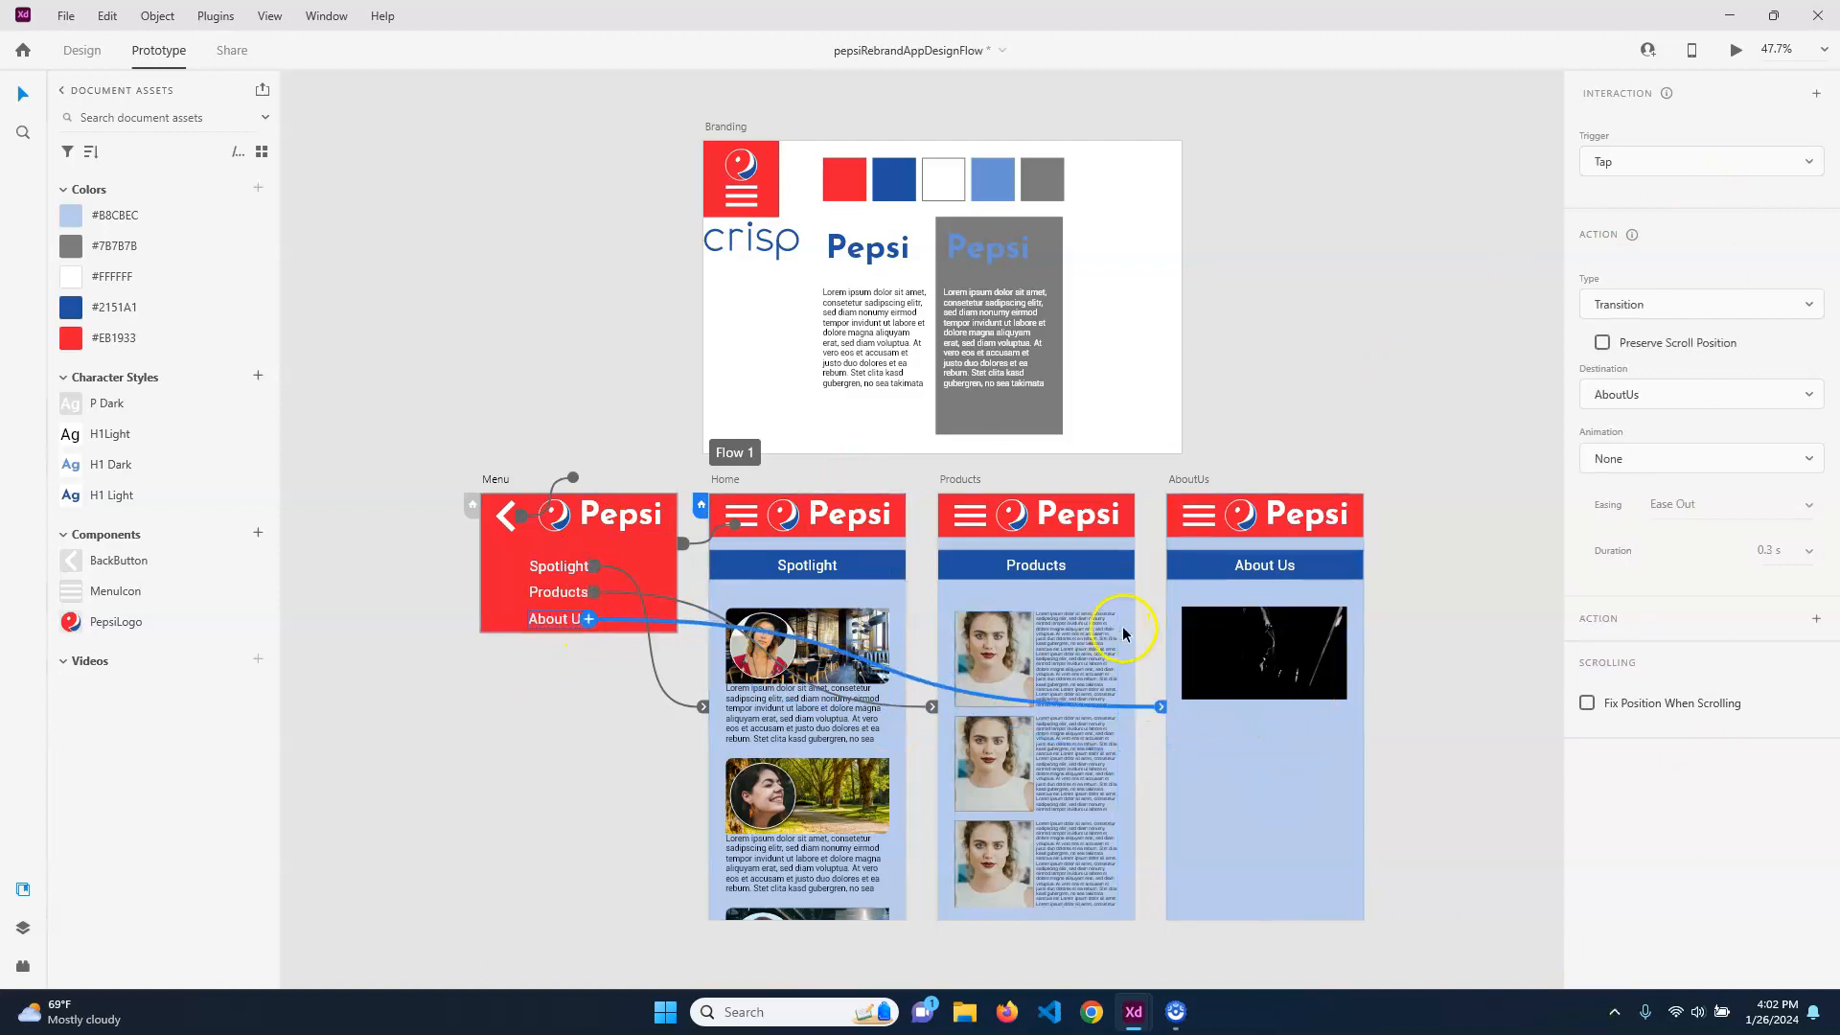
# Preview the prototype, test the menu overlay's Spotlight and Products entries from the Home screen, and close the preview
pyautogui.click(1390, 418)
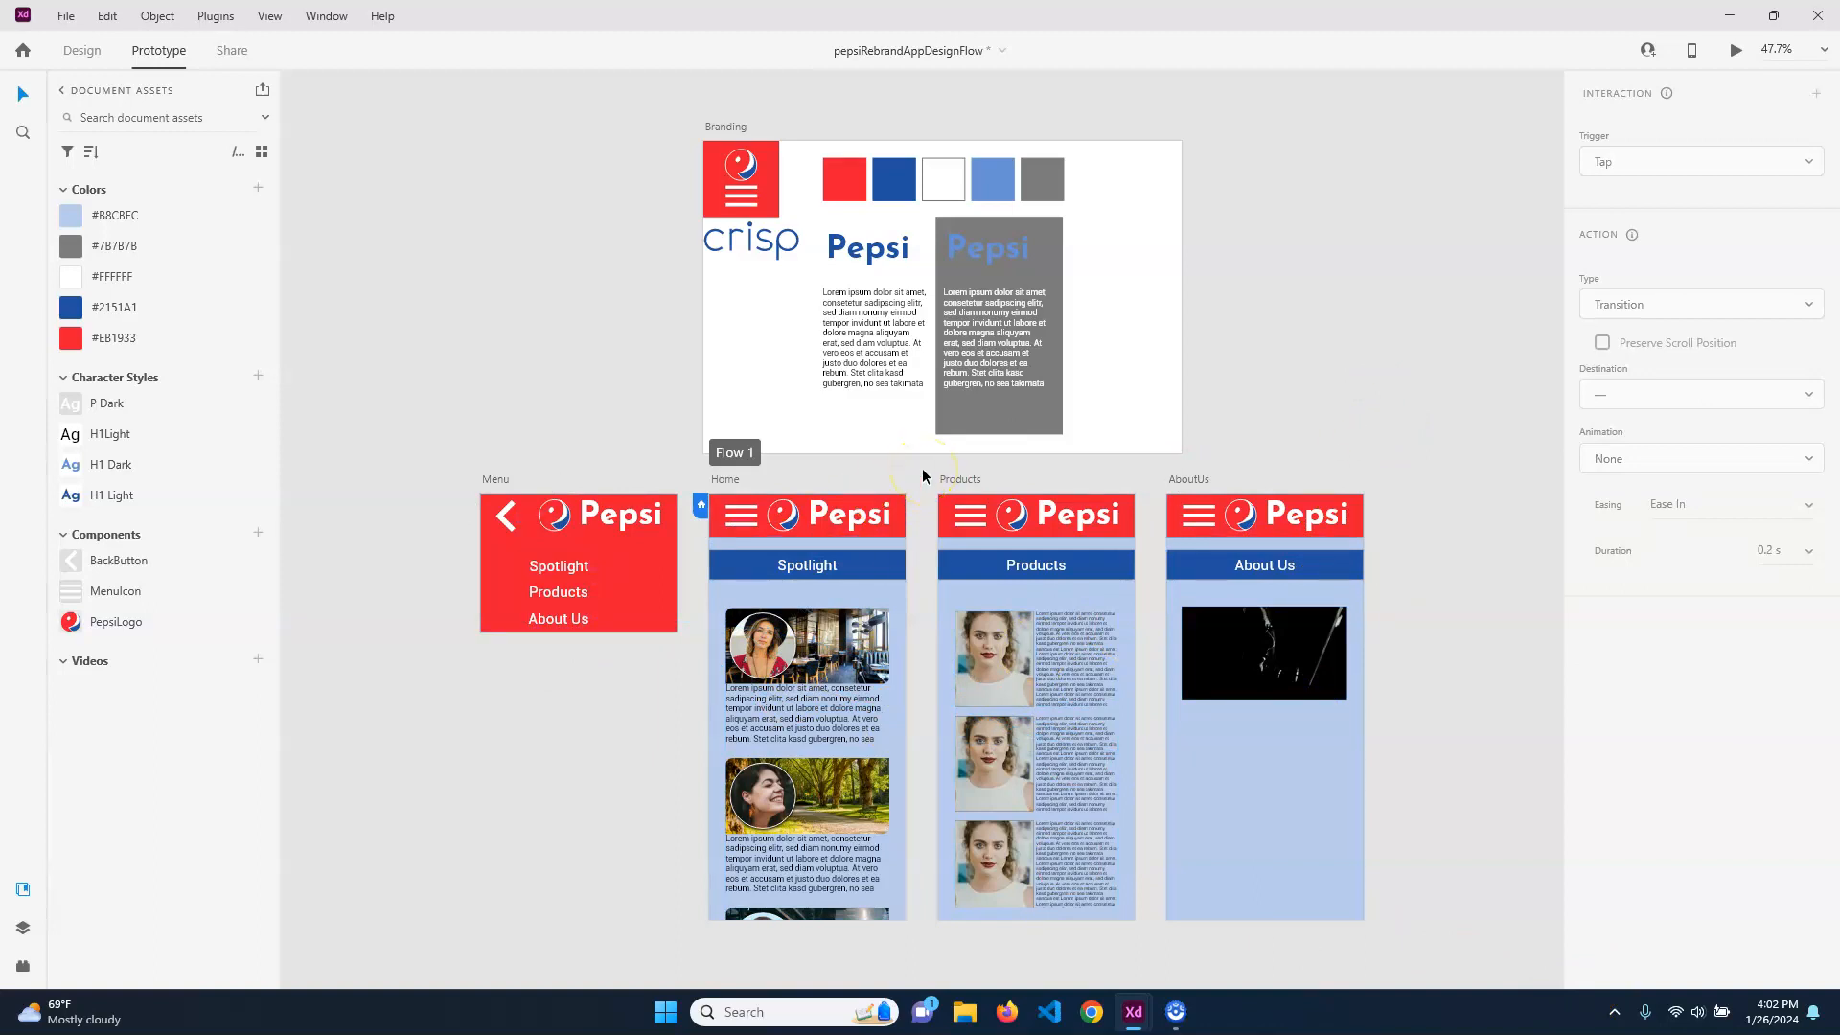
pyautogui.hotkey('ctrl', 'Return')
pyautogui.click(117, 106)
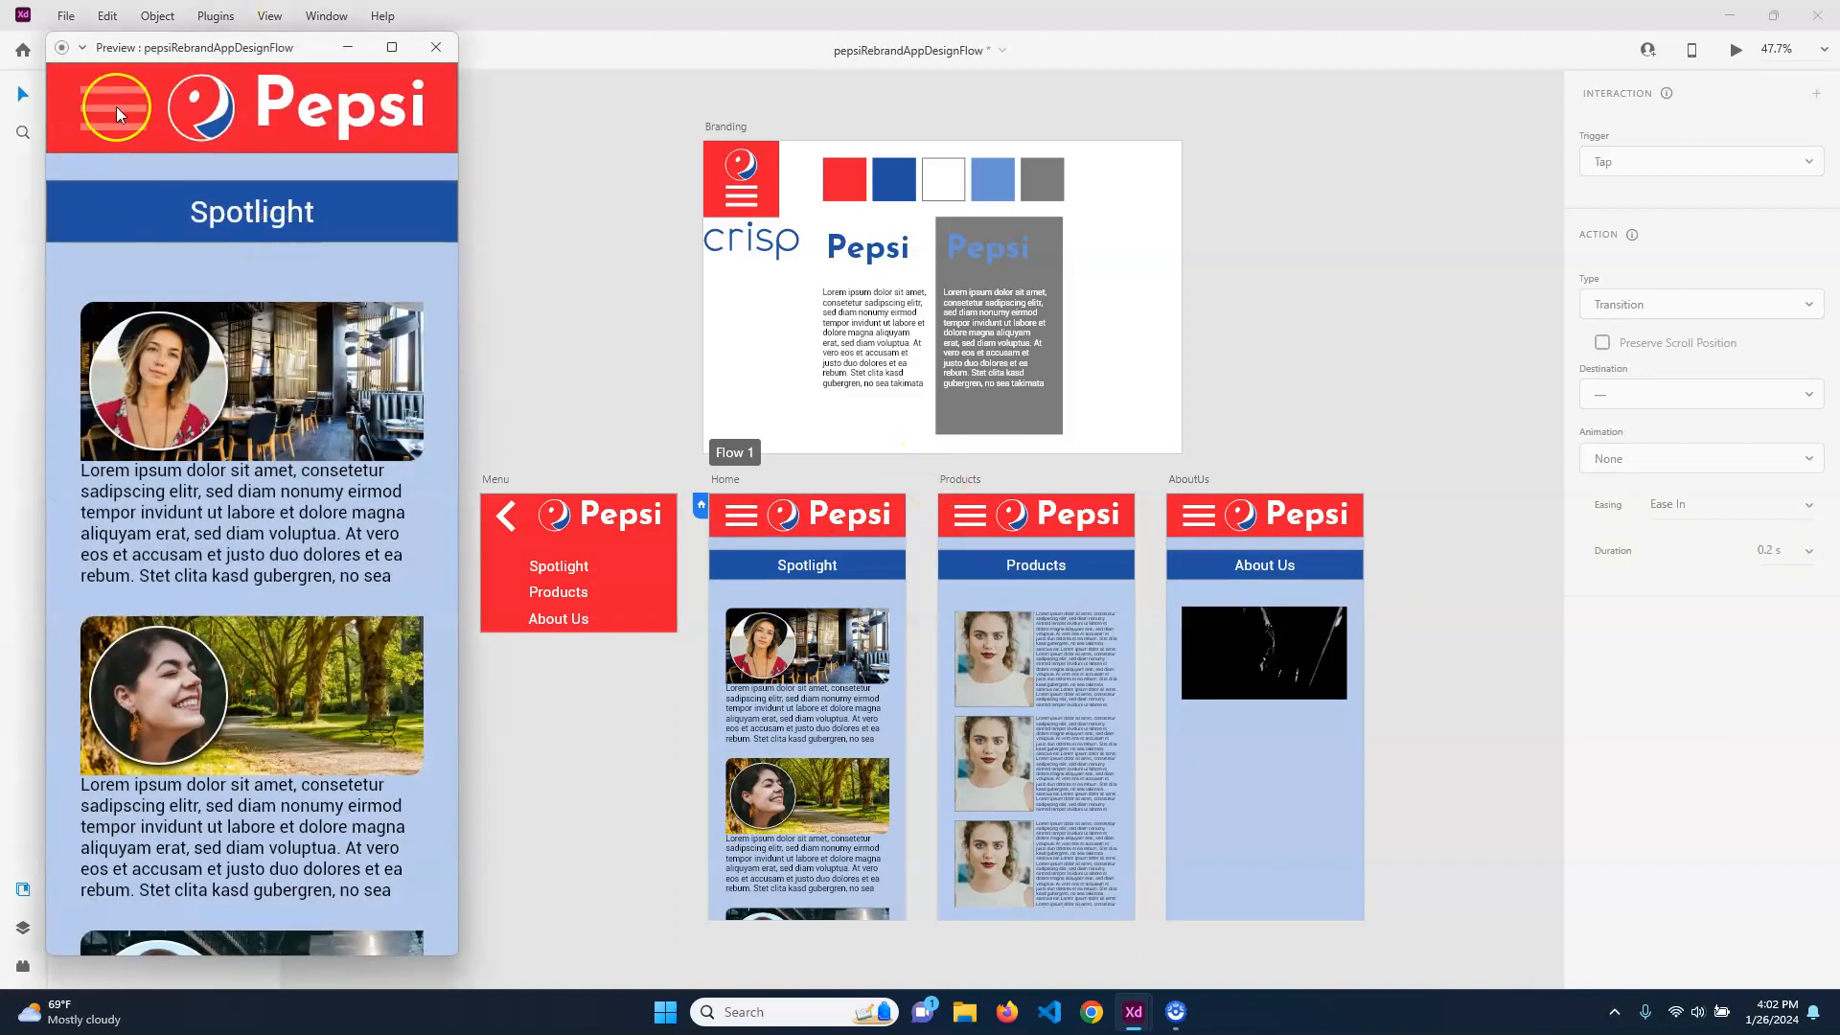
pyautogui.click(182, 205)
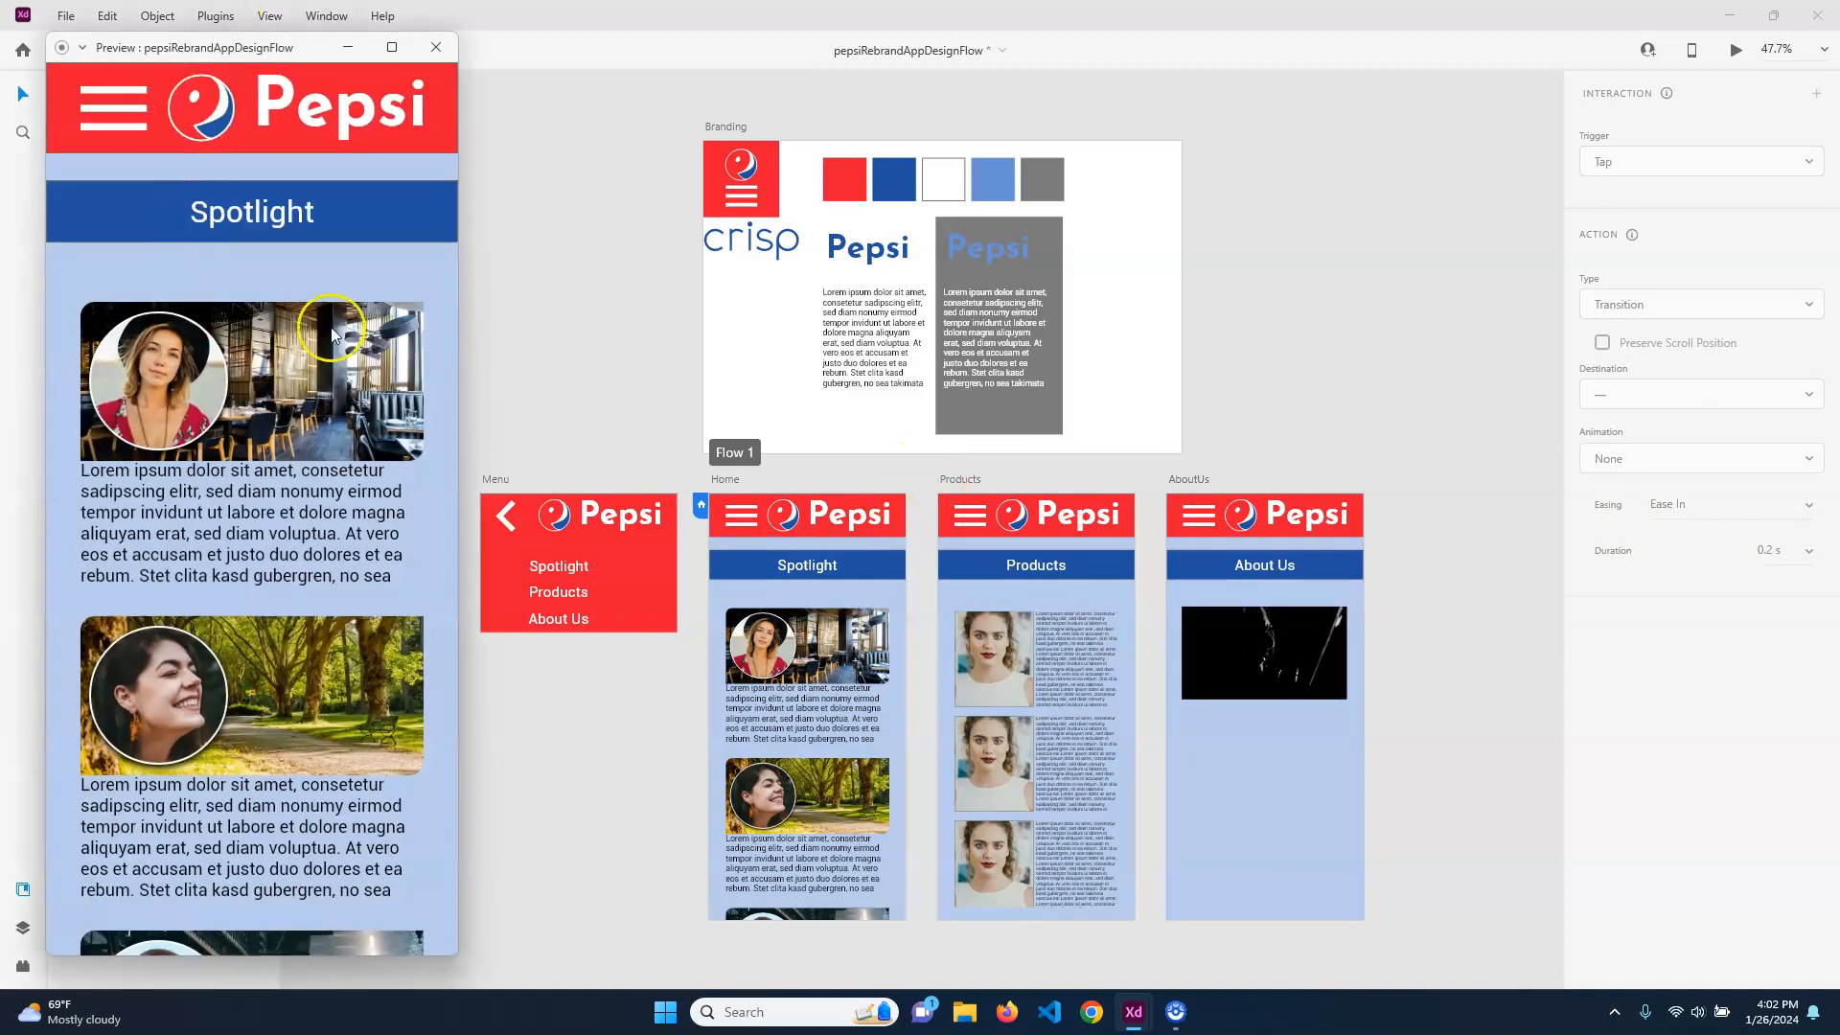
pyautogui.click(115, 111)
pyautogui.click(151, 263)
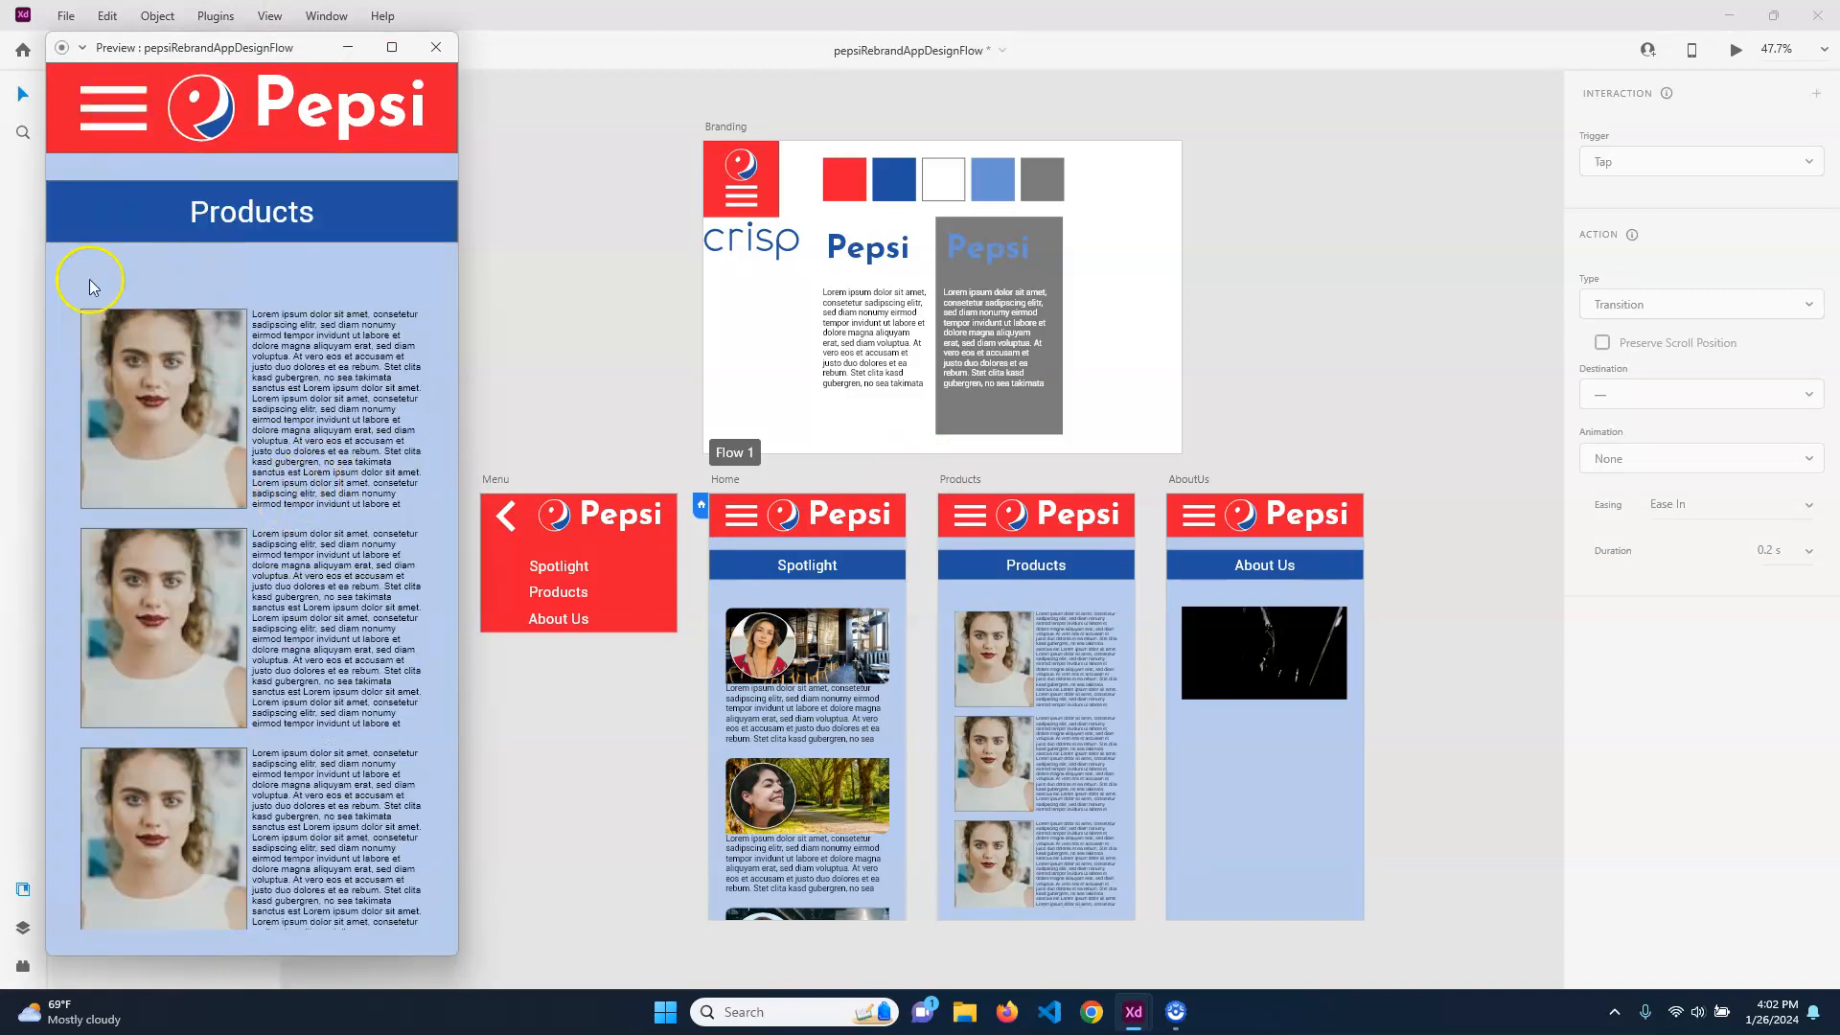
pyautogui.click(436, 47)
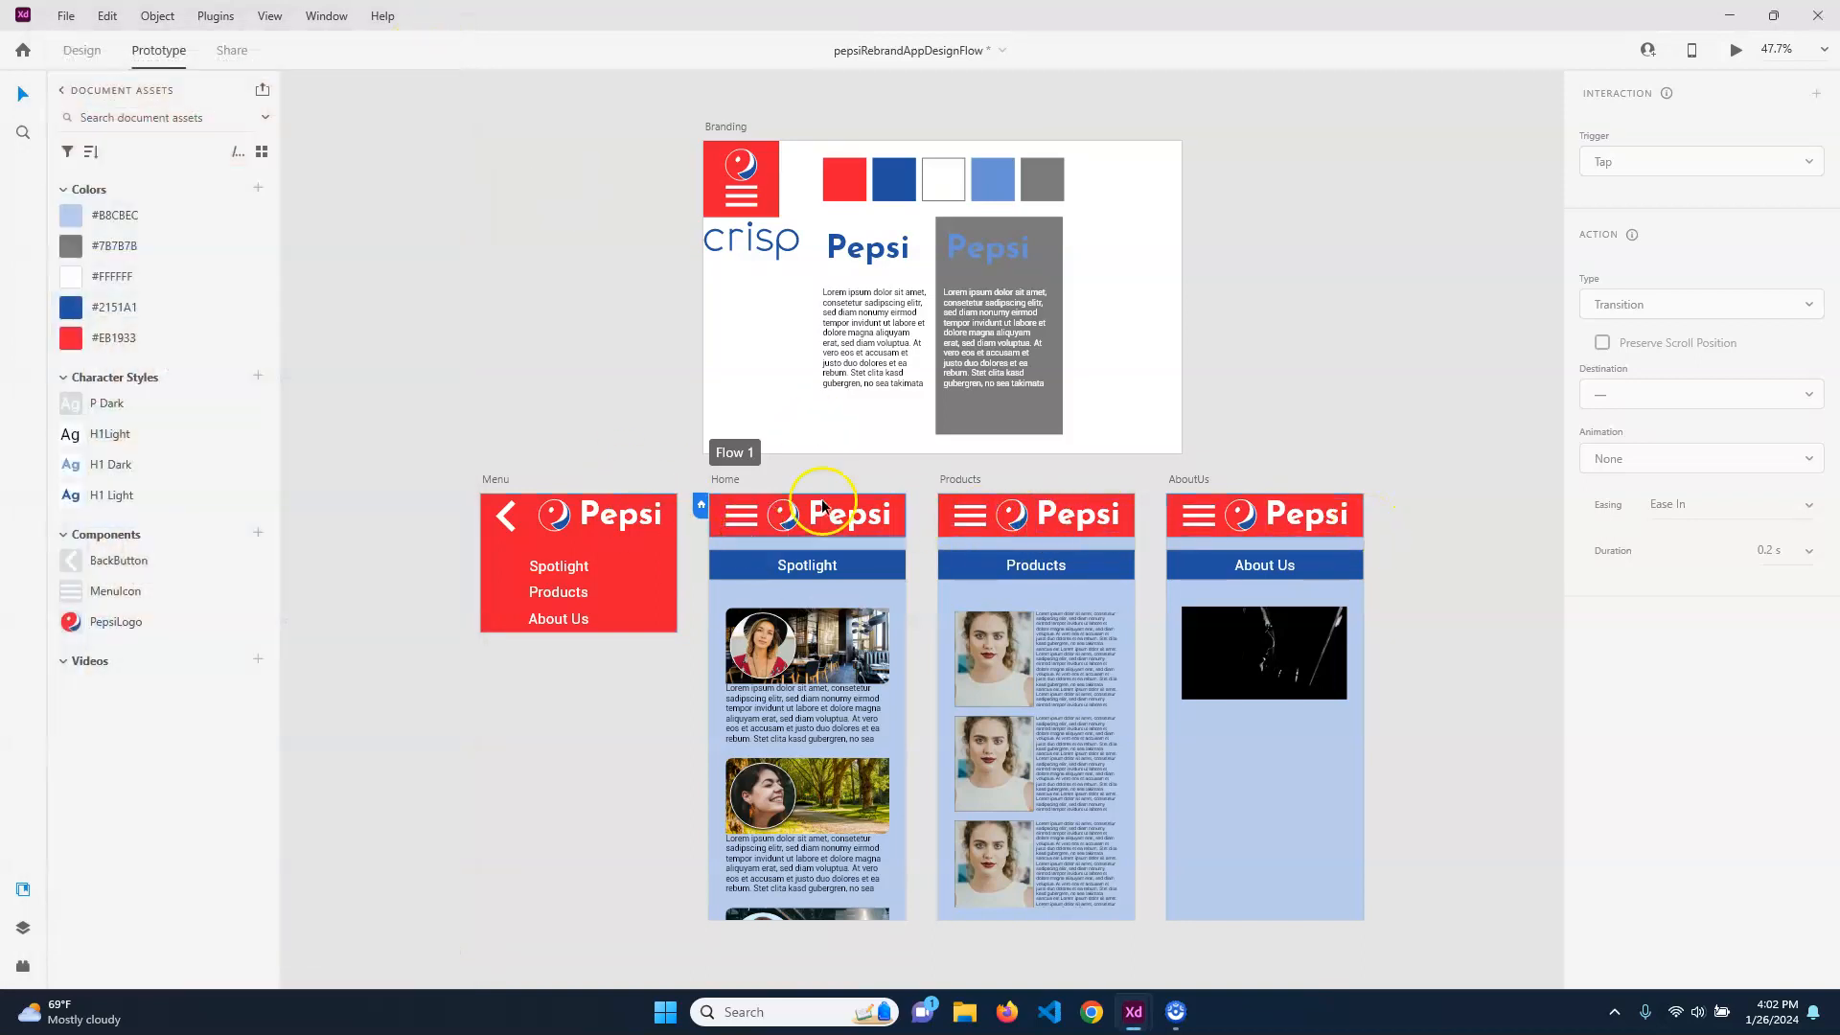
# Make tapping the Products artboard's menu icon open the Menu artboard as an overlay, aligned with the top of Products
pyautogui.click(971, 515)
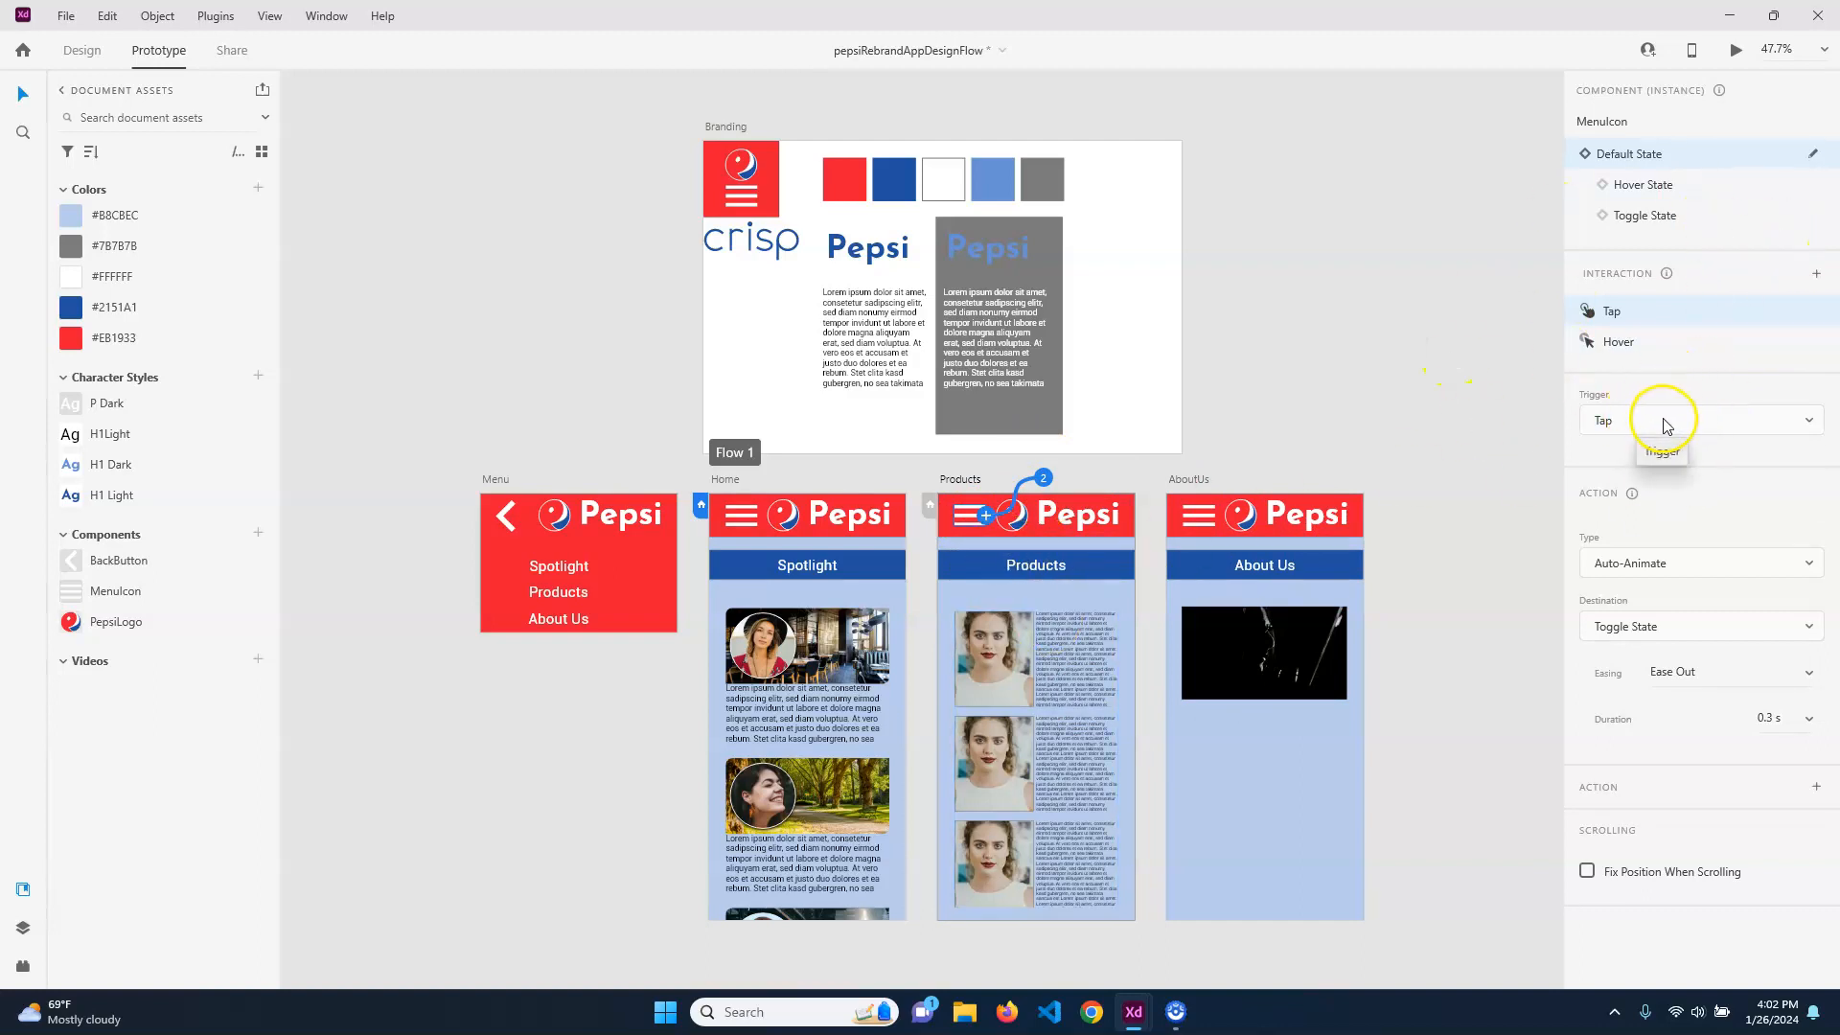
pyautogui.click(1682, 571)
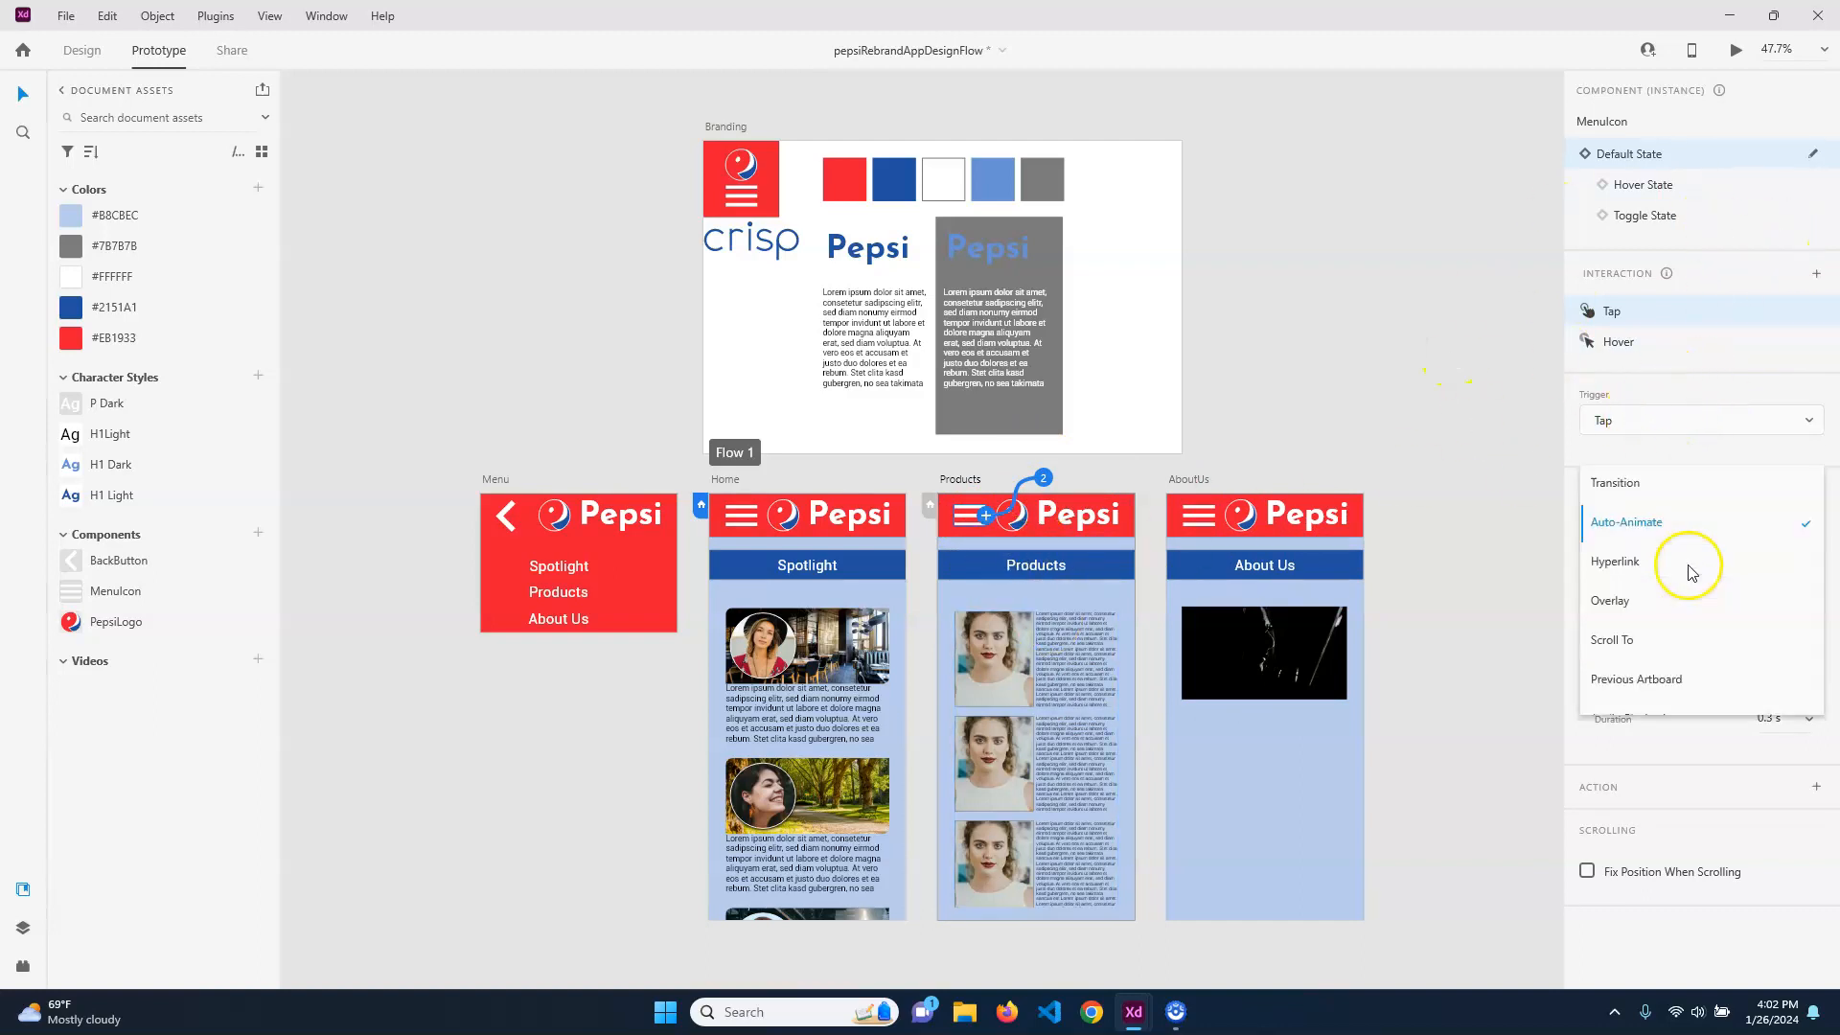
pyautogui.click(1651, 600)
pyautogui.click(1733, 626)
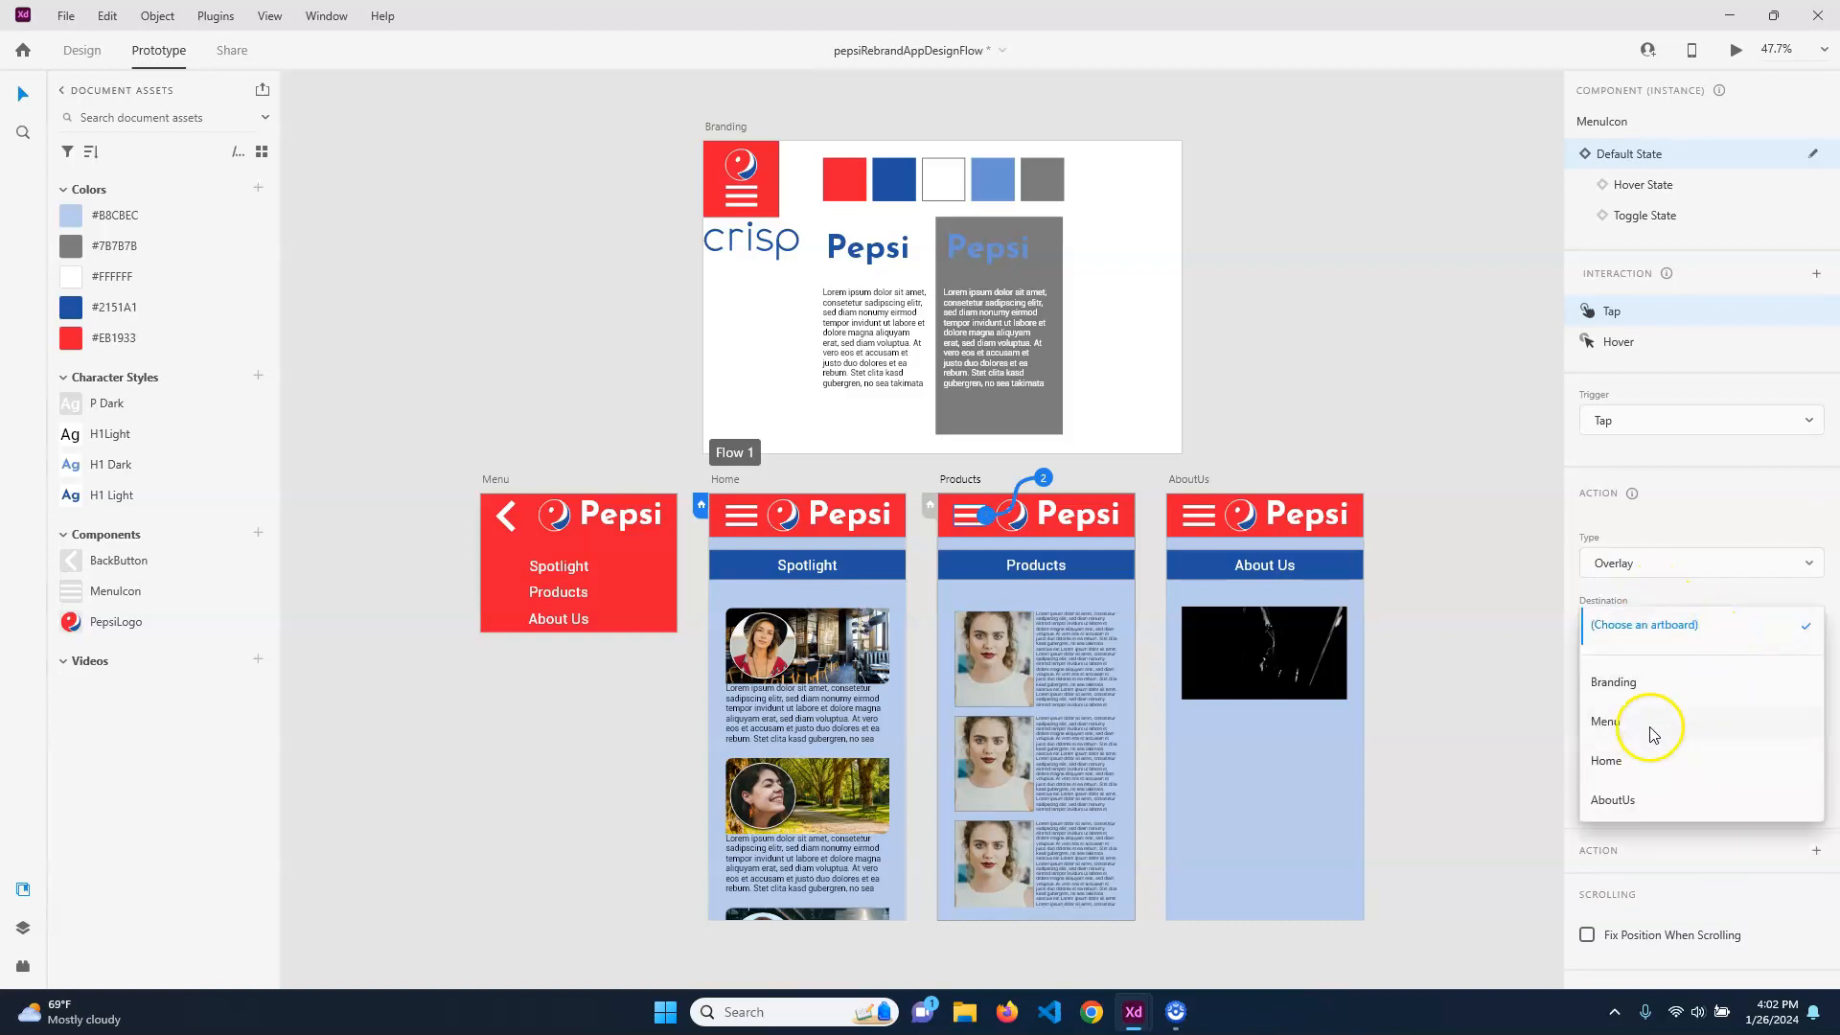
pyautogui.click(1606, 720)
pyautogui.moveTo(1041, 685); pyautogui.dragTo(1068, 561)
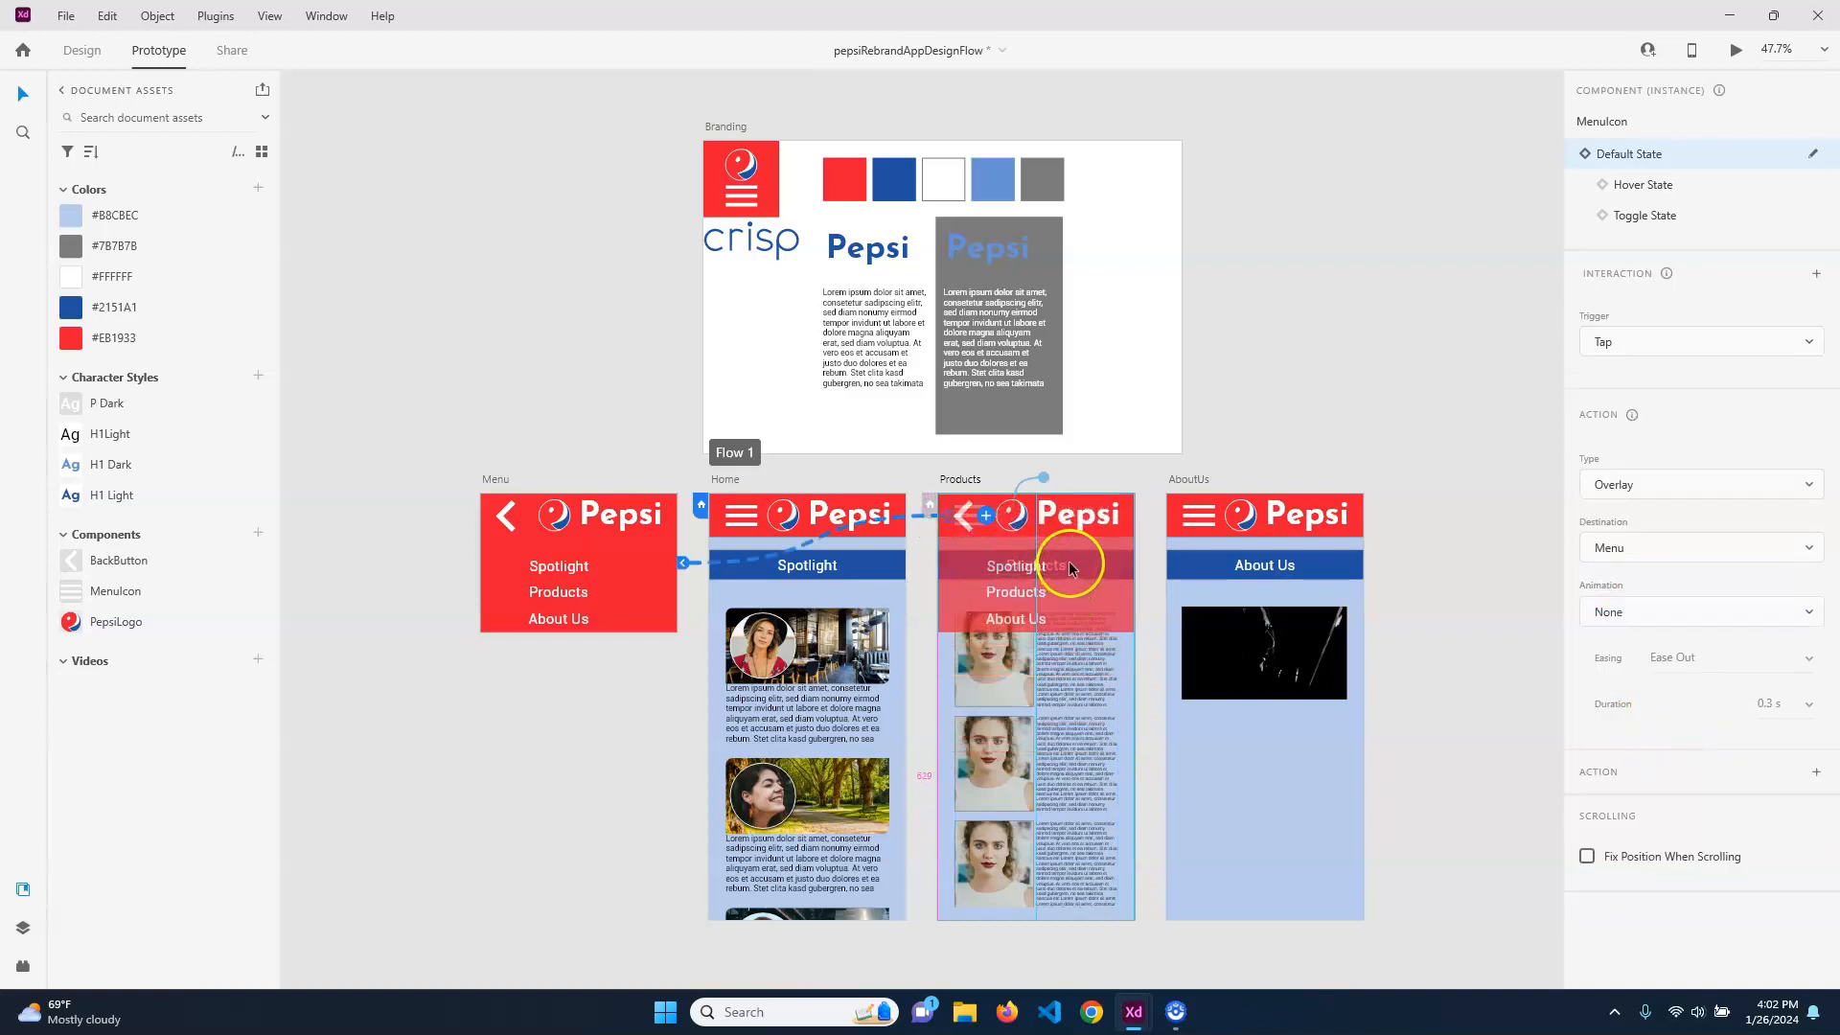
# Make tapping the AboutUs artboard's menu icon open the Menu artboard as an overlay, aligned with the top of AboutUs
pyautogui.click(1213, 515)
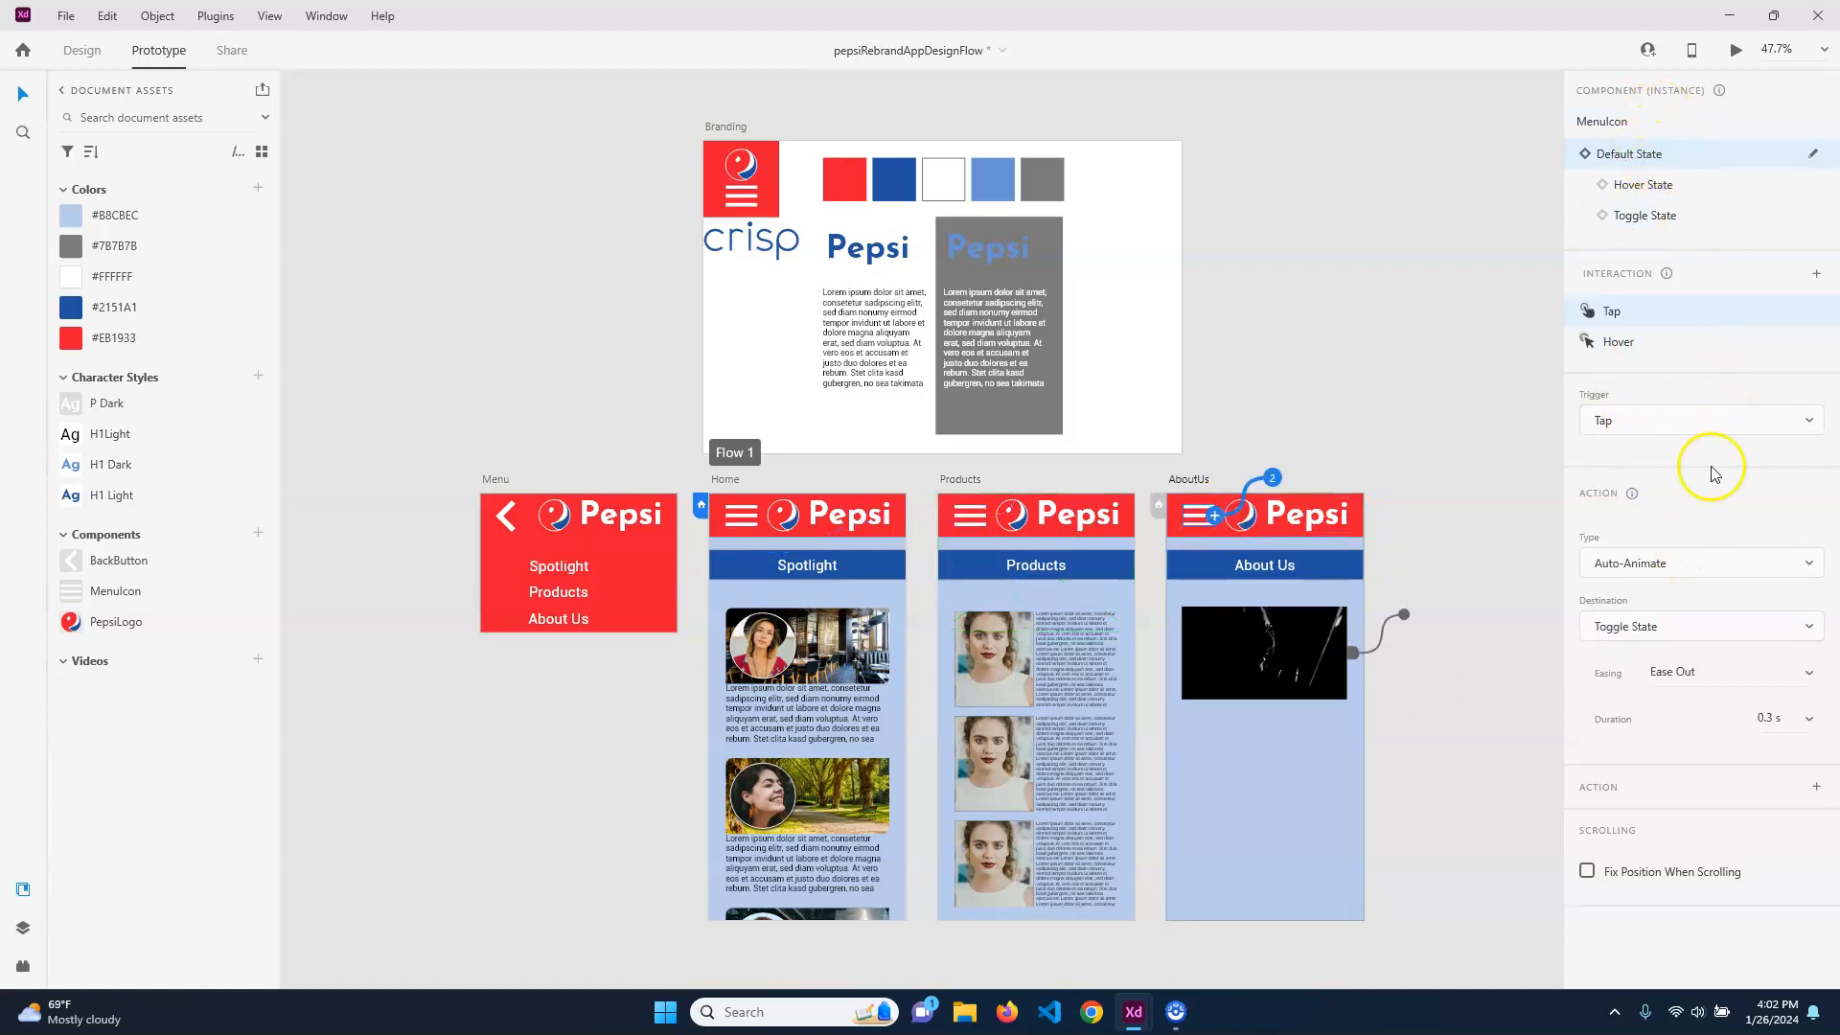
pyautogui.click(1692, 572)
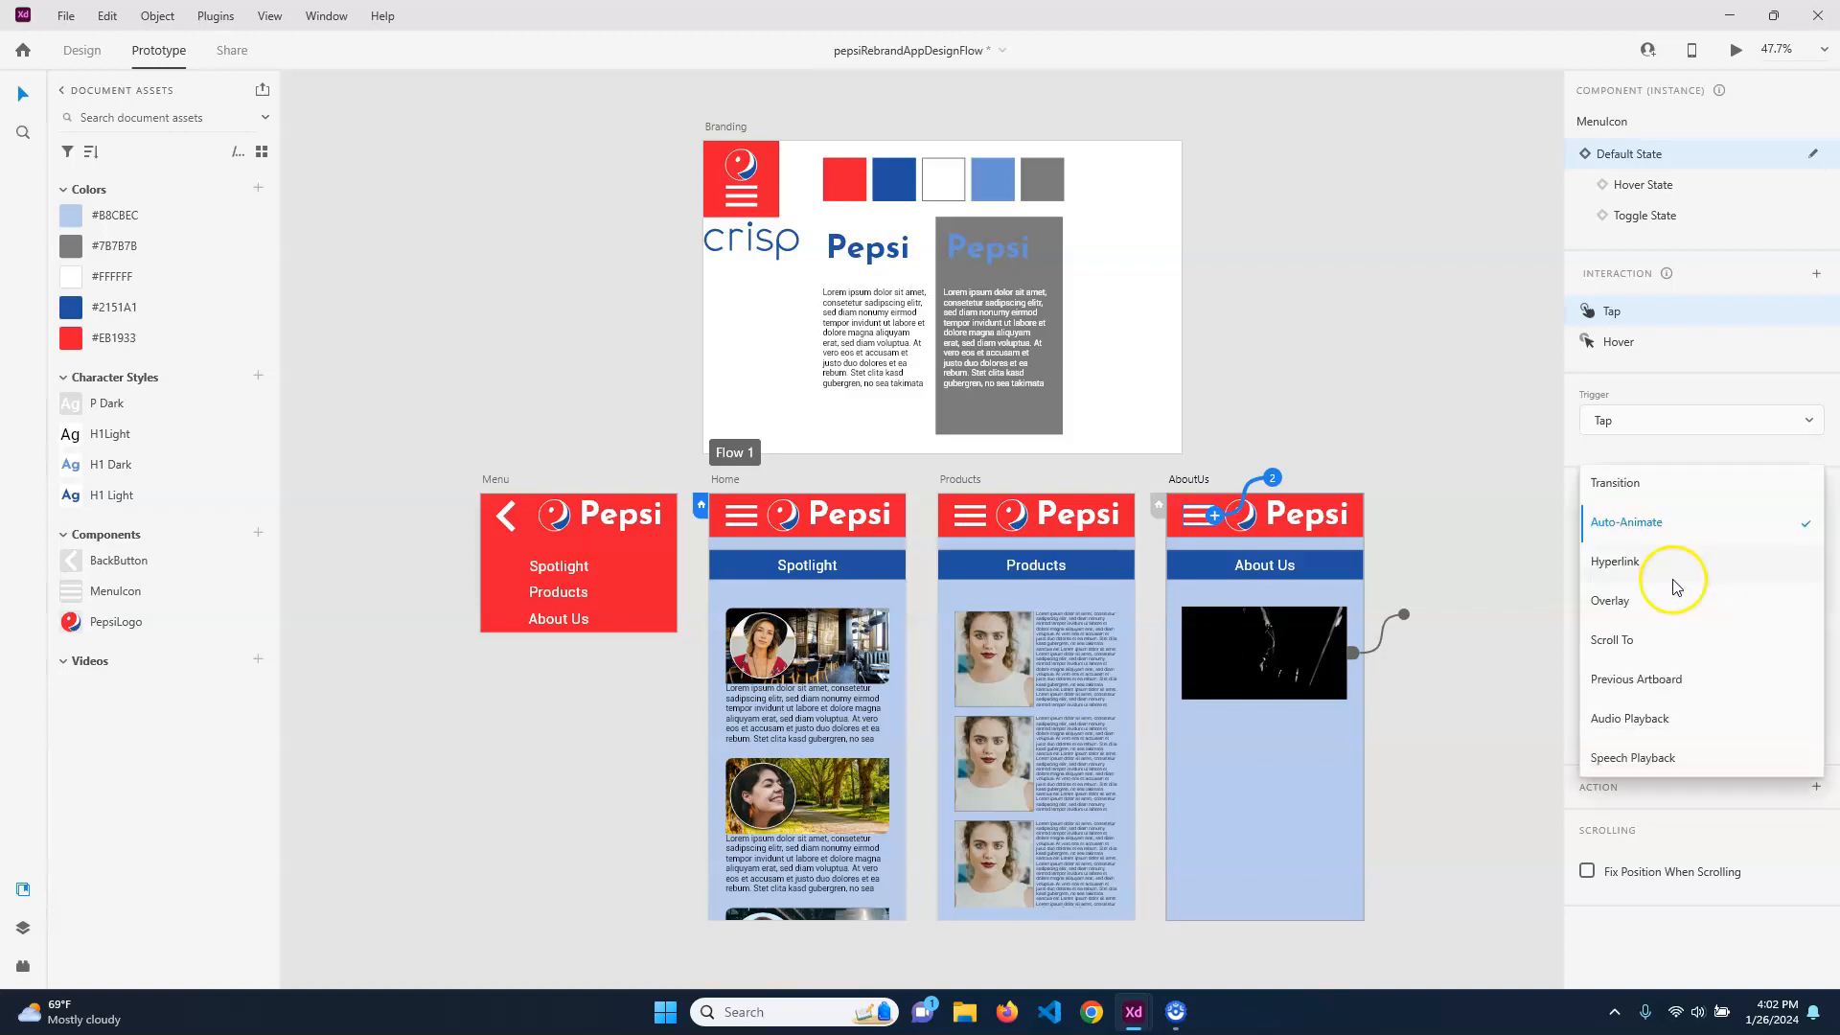
pyautogui.click(1623, 600)
pyautogui.click(1715, 627)
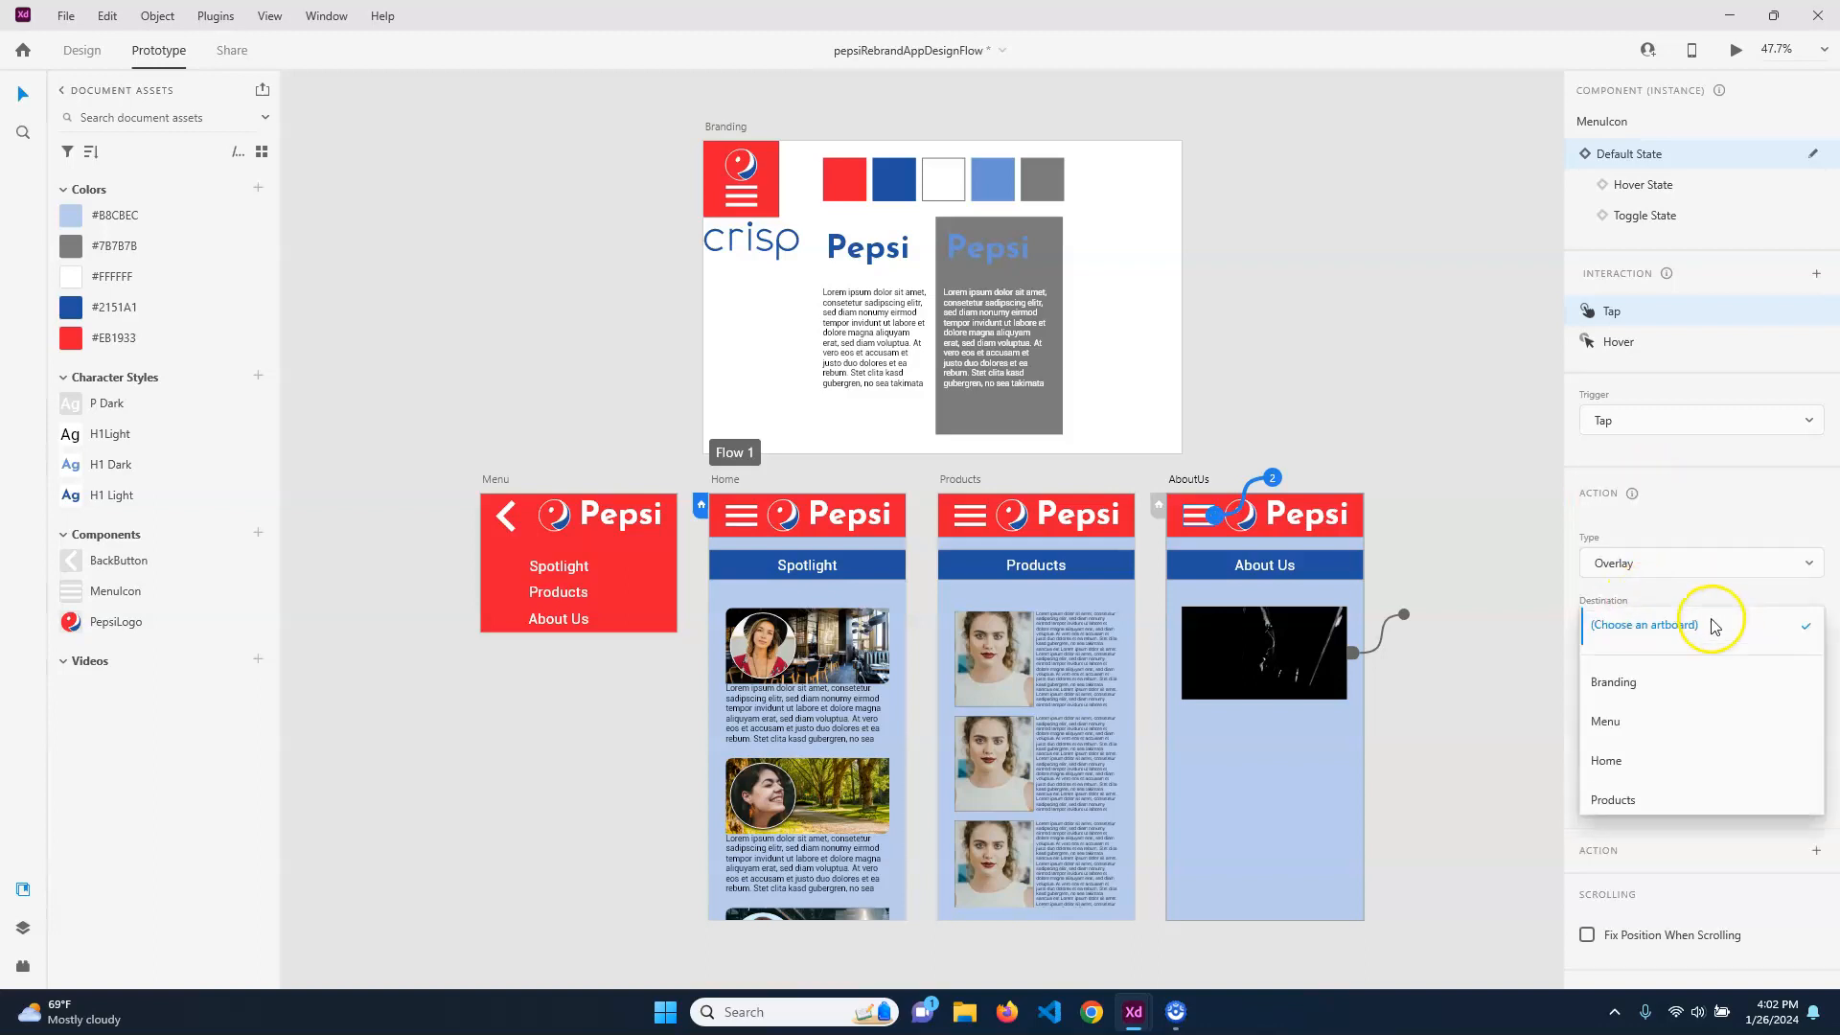
pyautogui.click(1663, 723)
pyautogui.moveTo(1265, 708); pyautogui.dragTo(1265, 563)
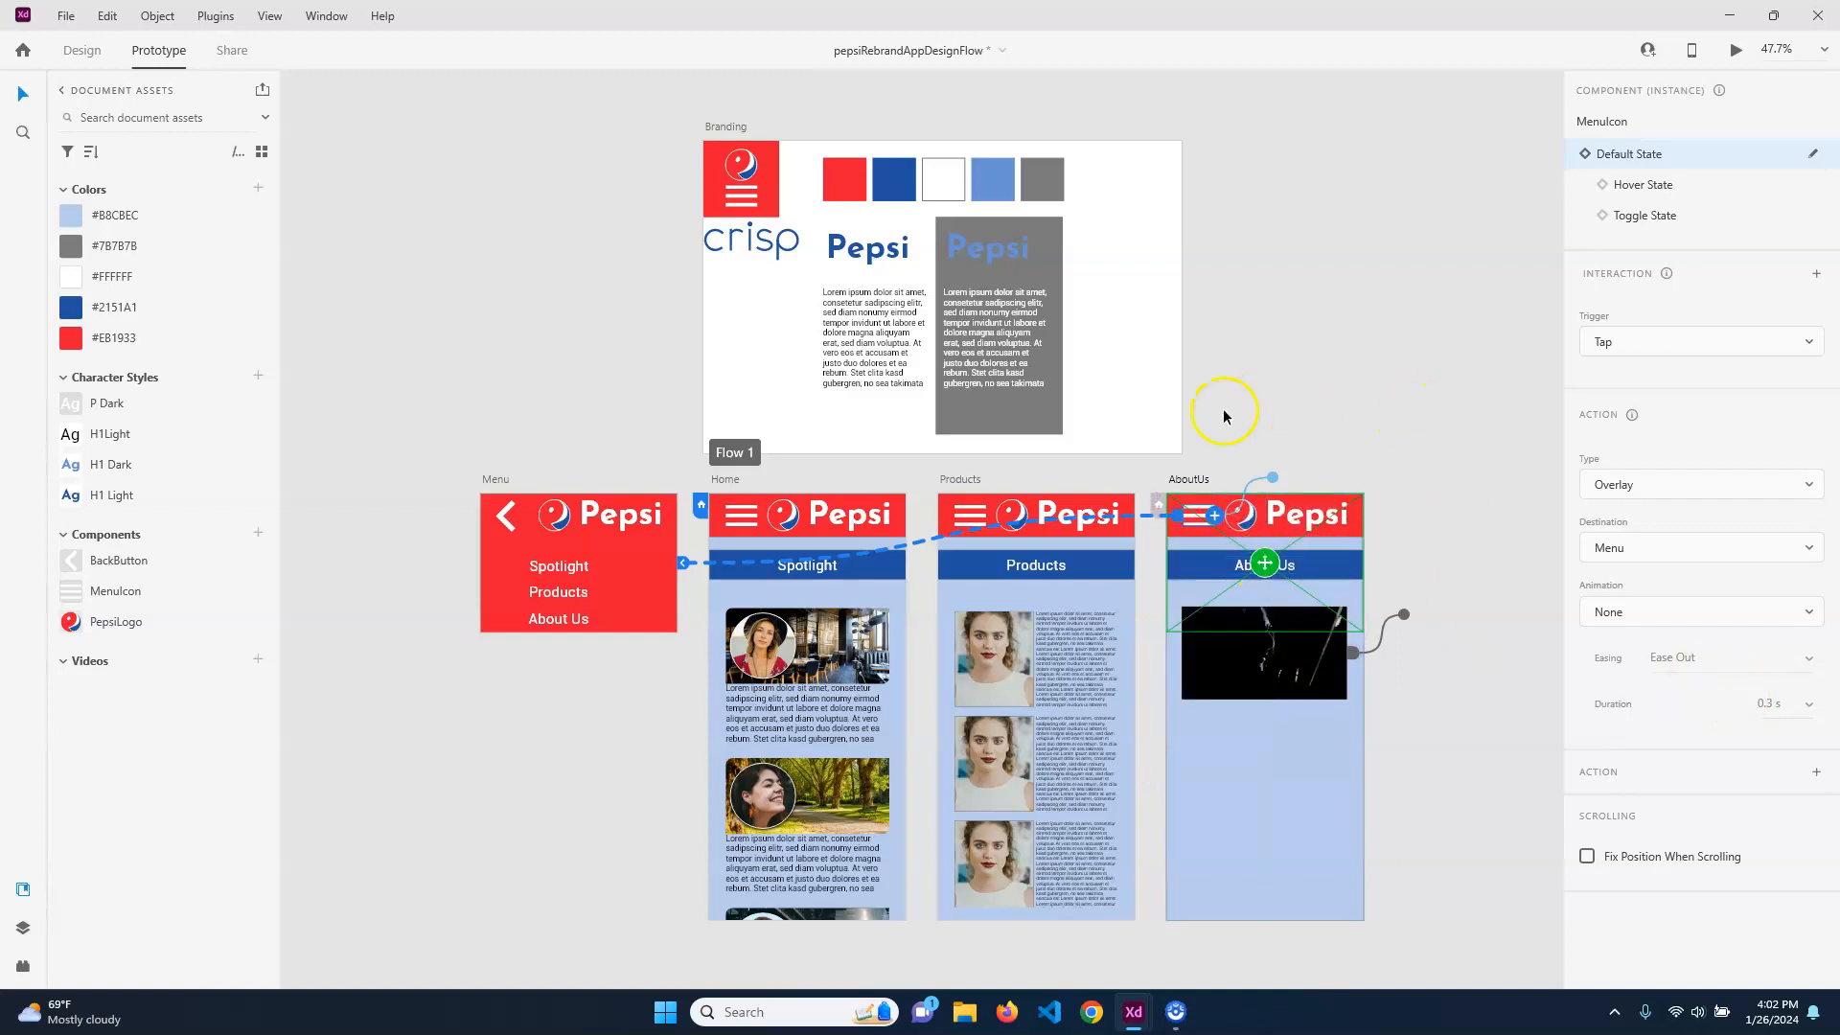
pyautogui.click(1297, 402)
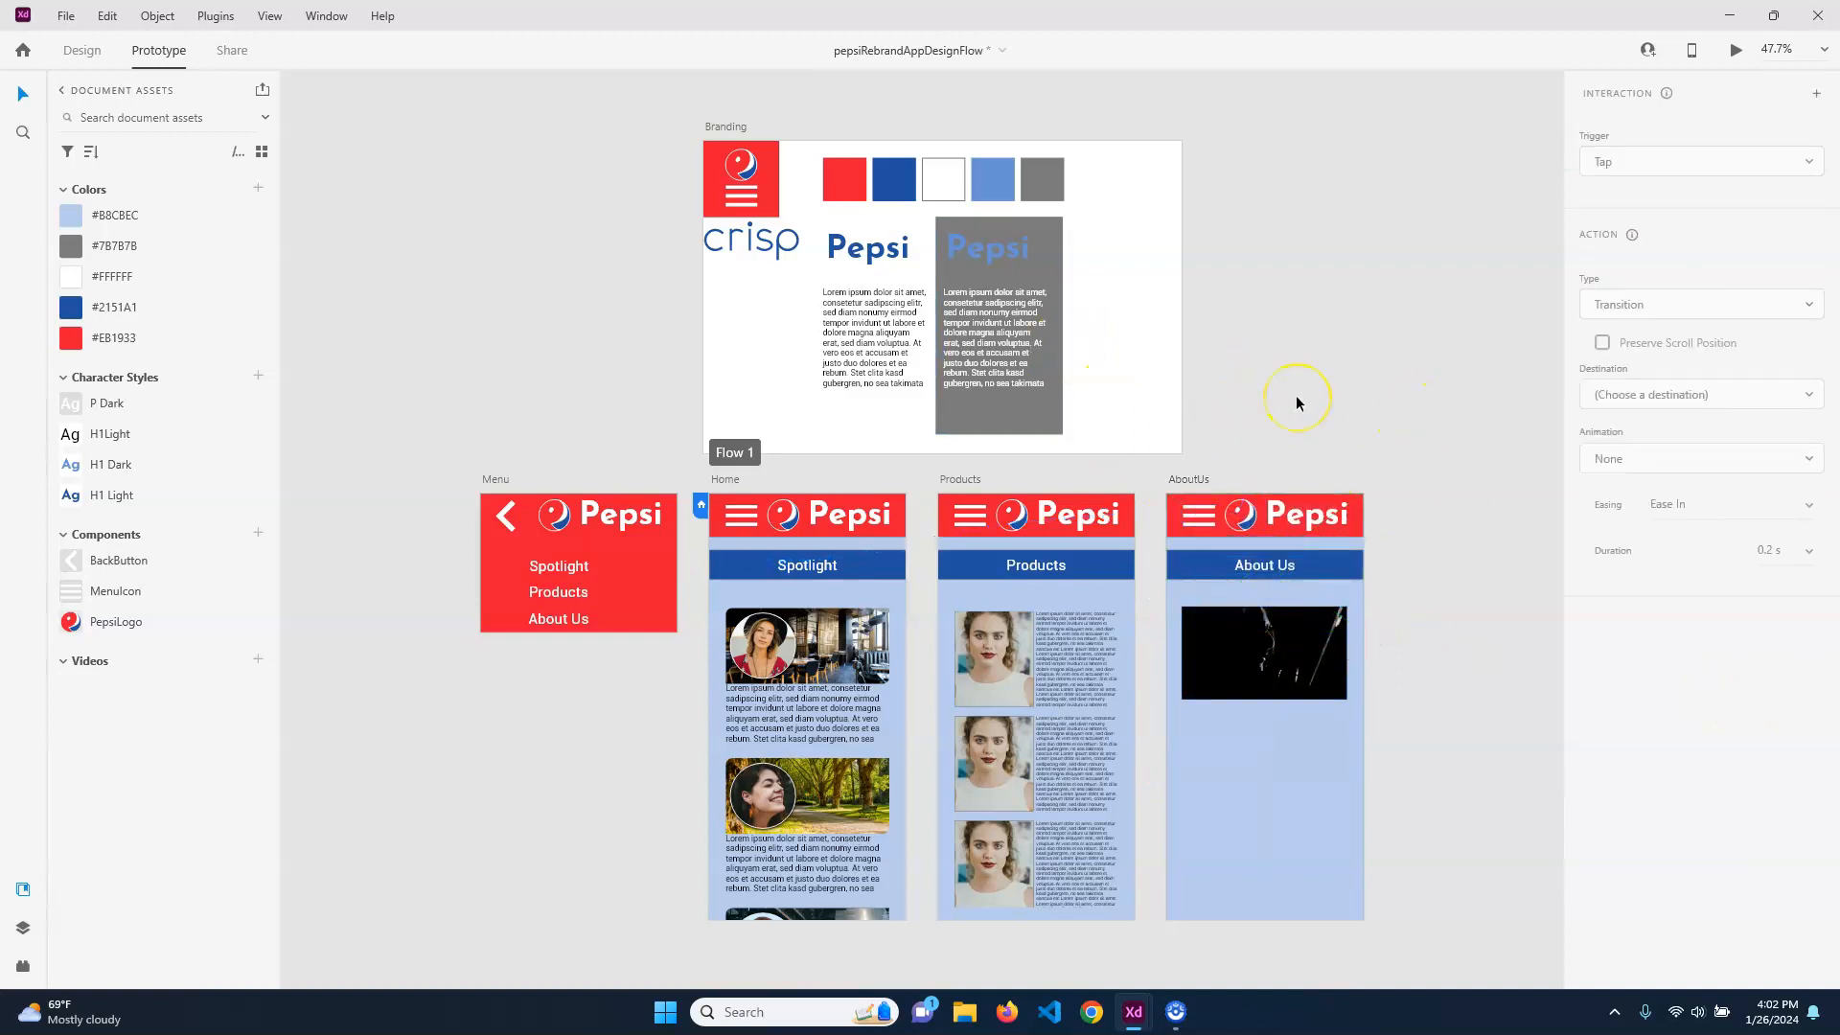
# Preview the prototype, use the menu to go from Home to Products and About Us, test the menu there, and close the preview
pyautogui.hotkey('ctrl', 'Return')
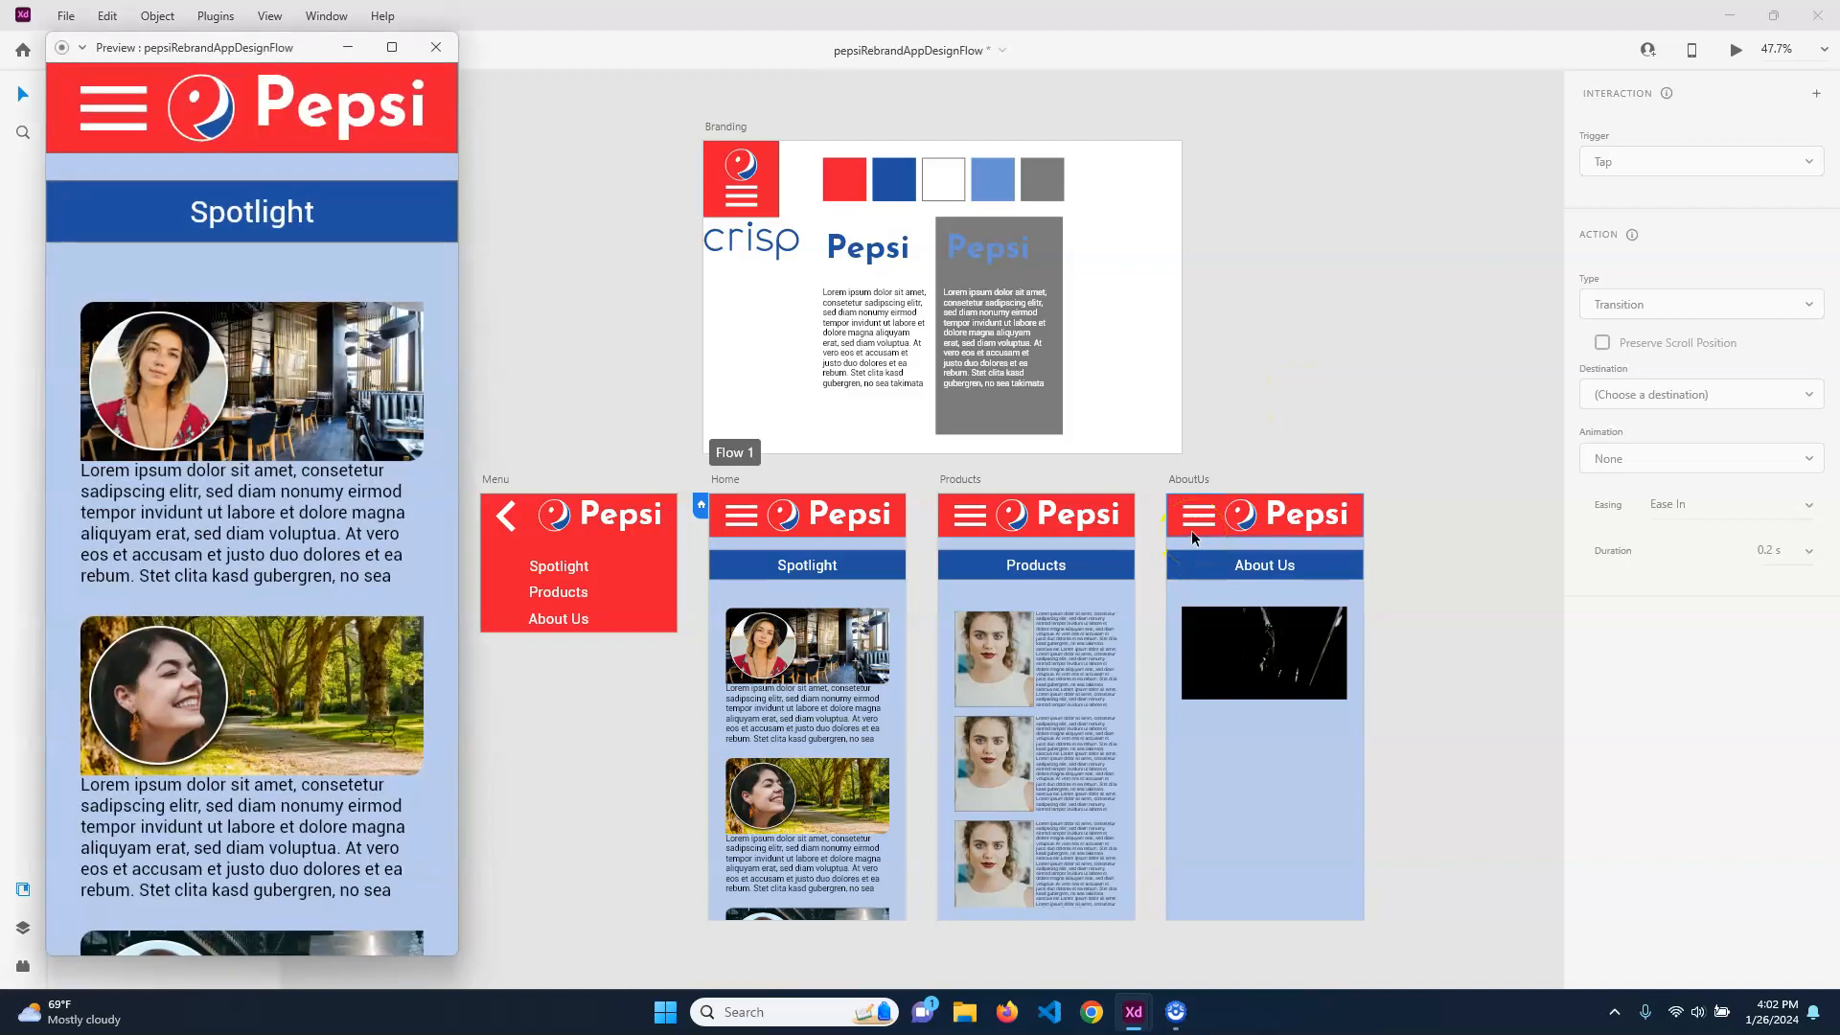
pyautogui.click(113, 111)
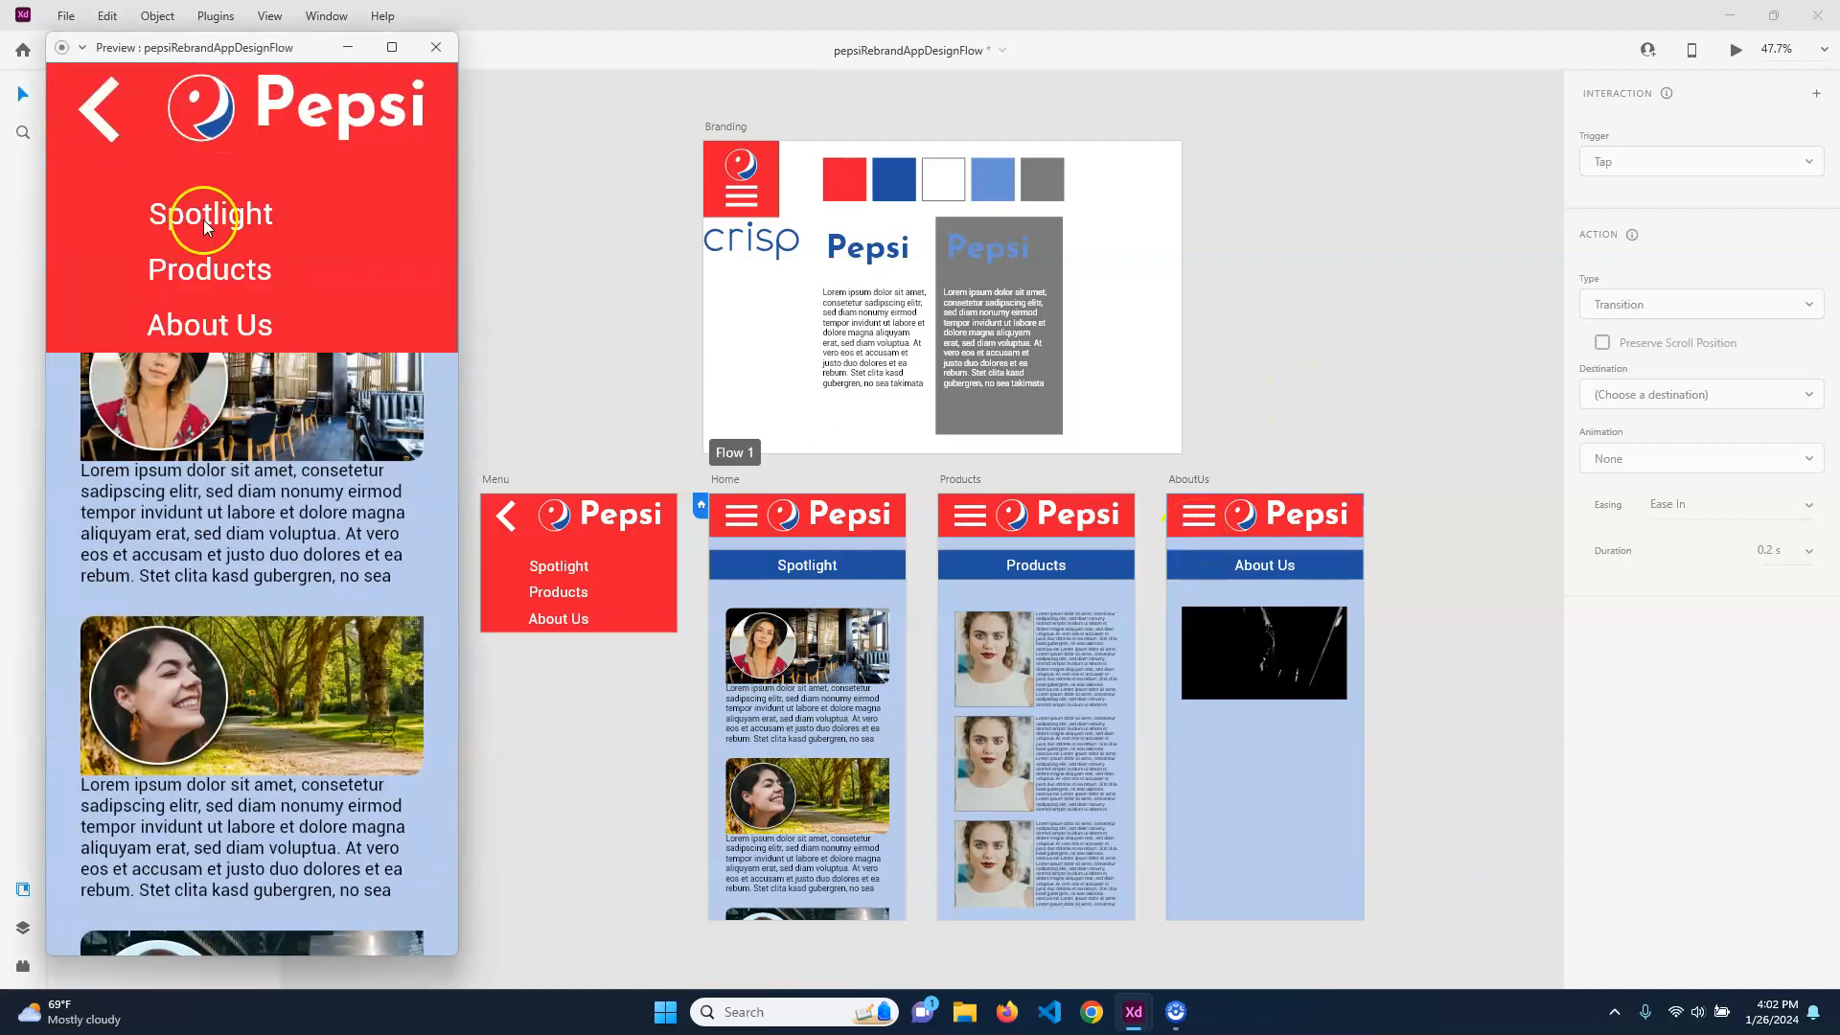
pyautogui.click(207, 272)
pyautogui.click(118, 106)
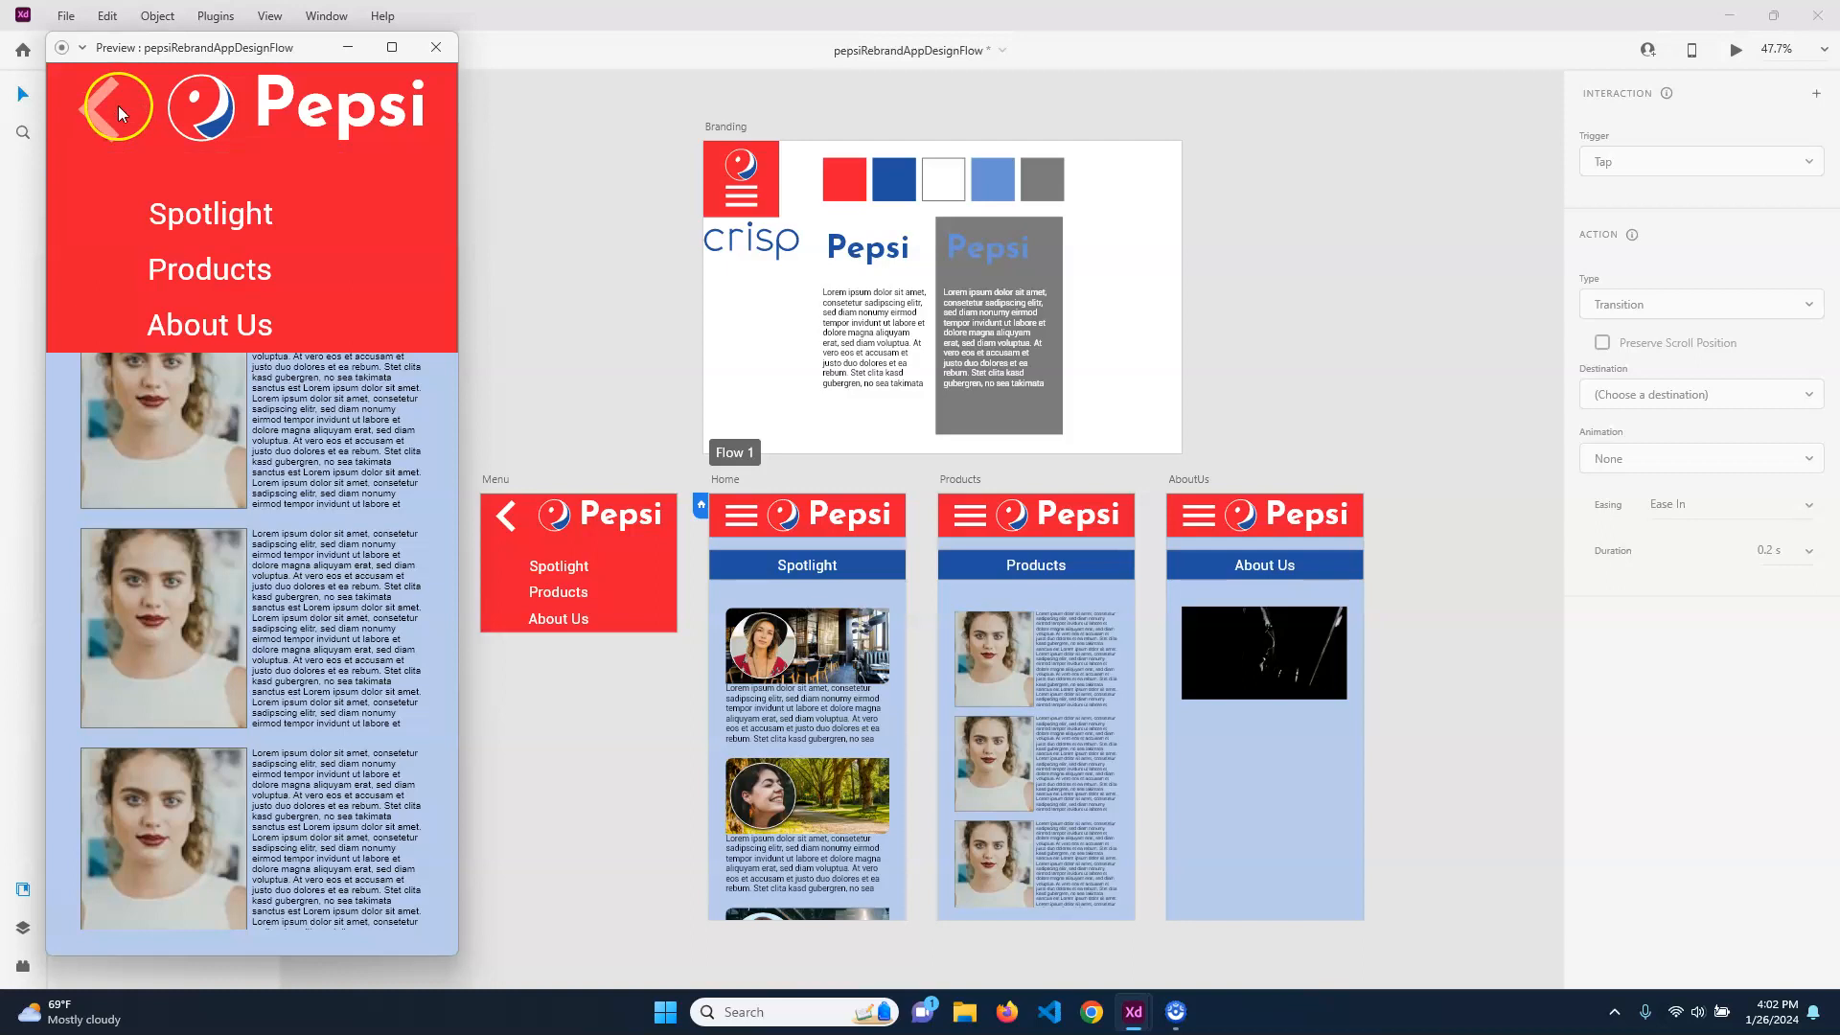
pyautogui.click(213, 326)
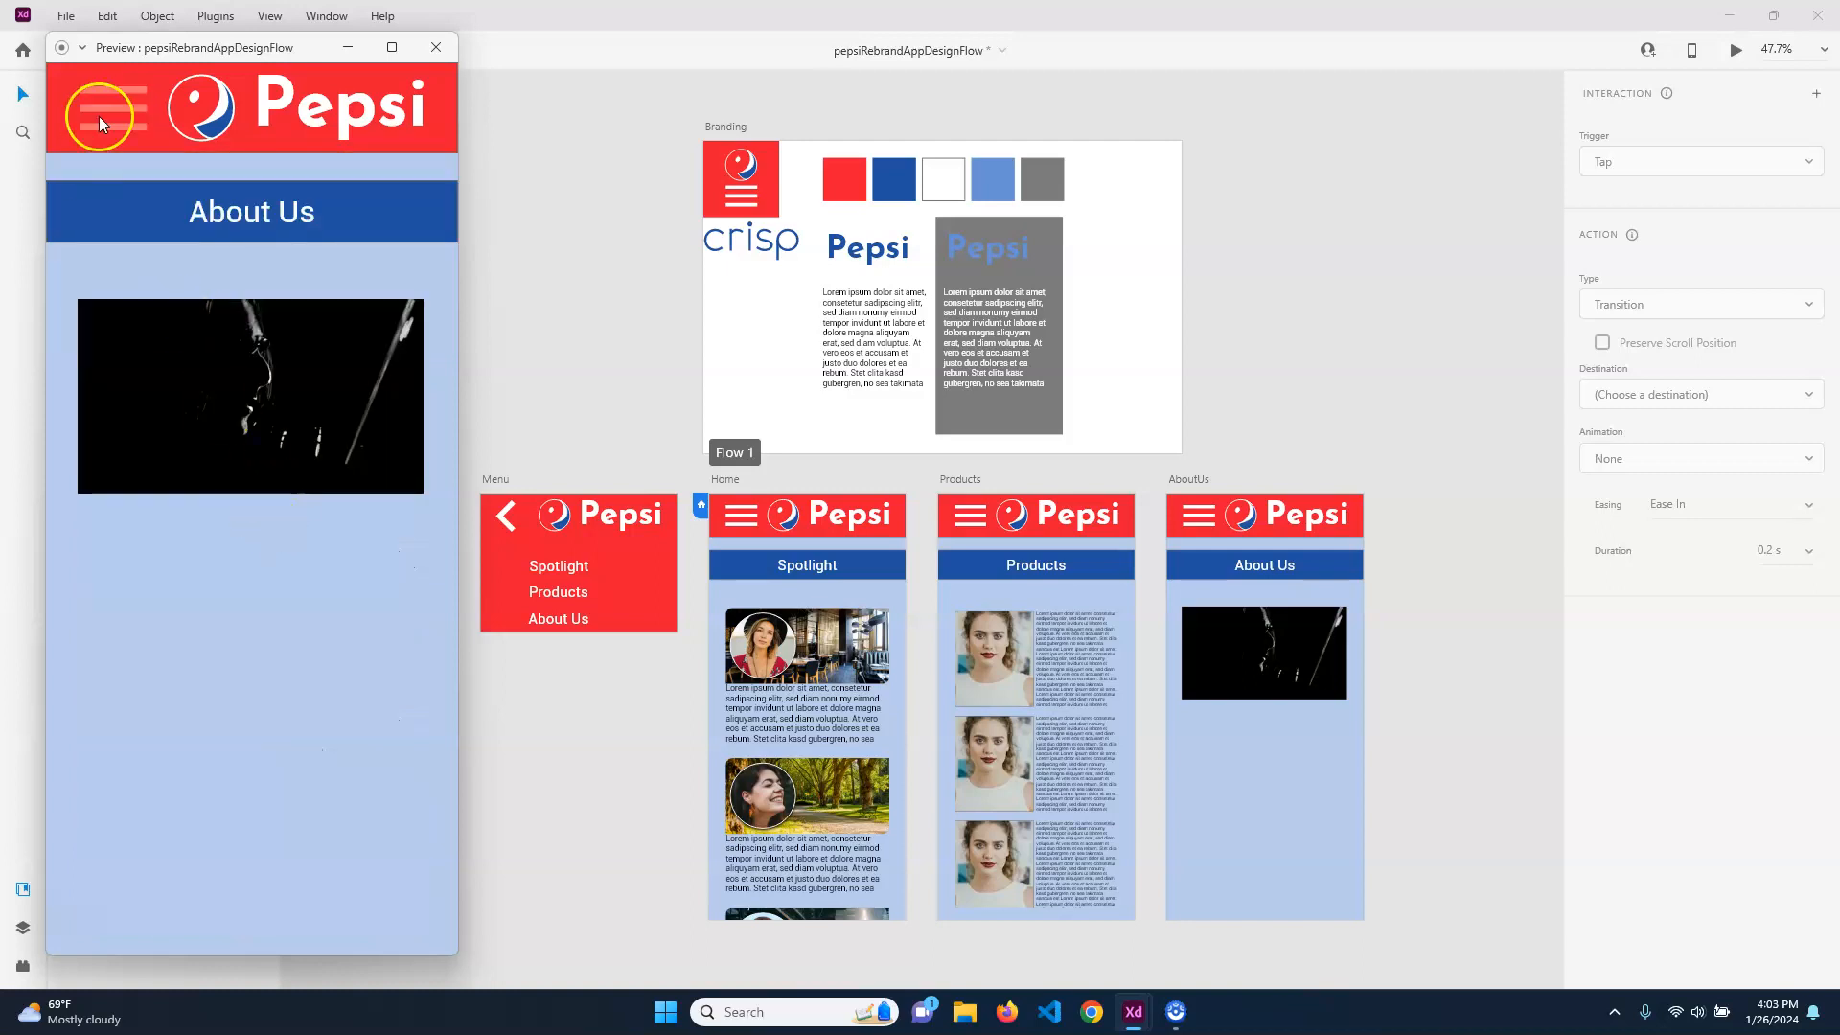
pyautogui.click(133, 117)
pyautogui.click(191, 142)
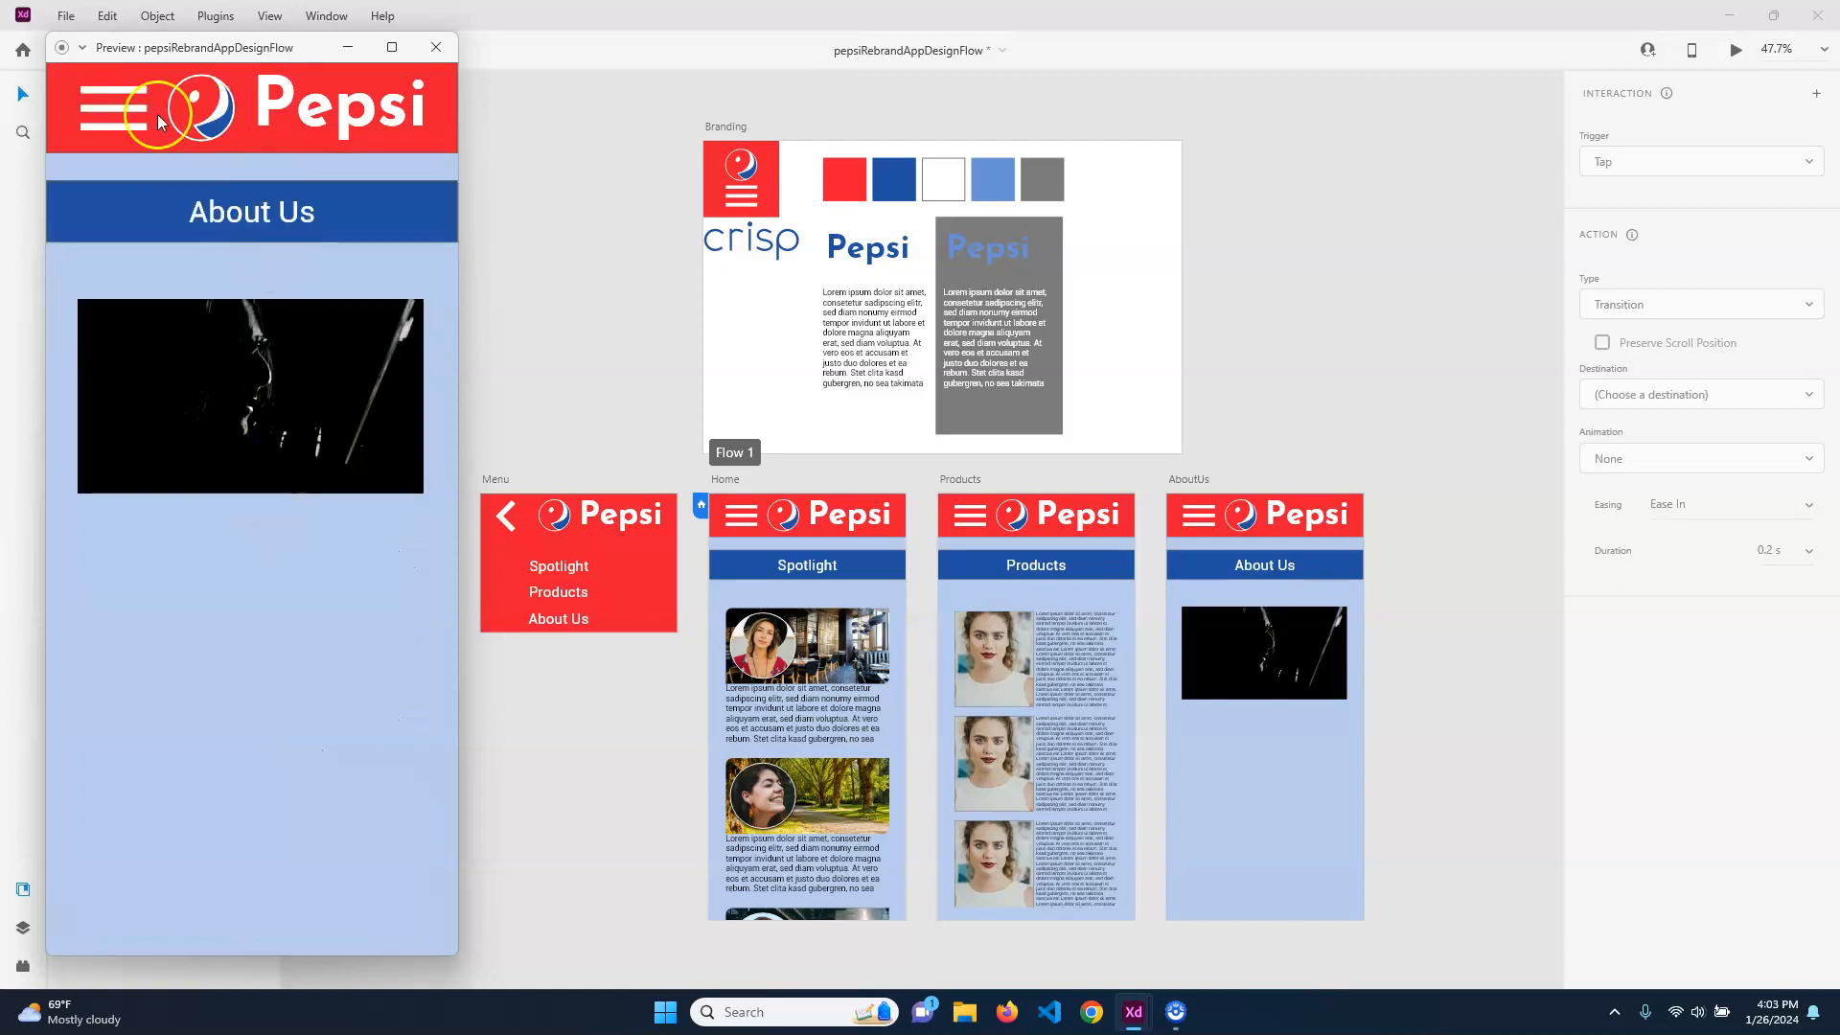
pyautogui.click(119, 110)
pyautogui.click(122, 106)
pyautogui.click(437, 47)
# Set the tap action of the Menu artboard's back button to Previous Artboard
pyautogui.click(505, 522)
pyautogui.click(506, 523)
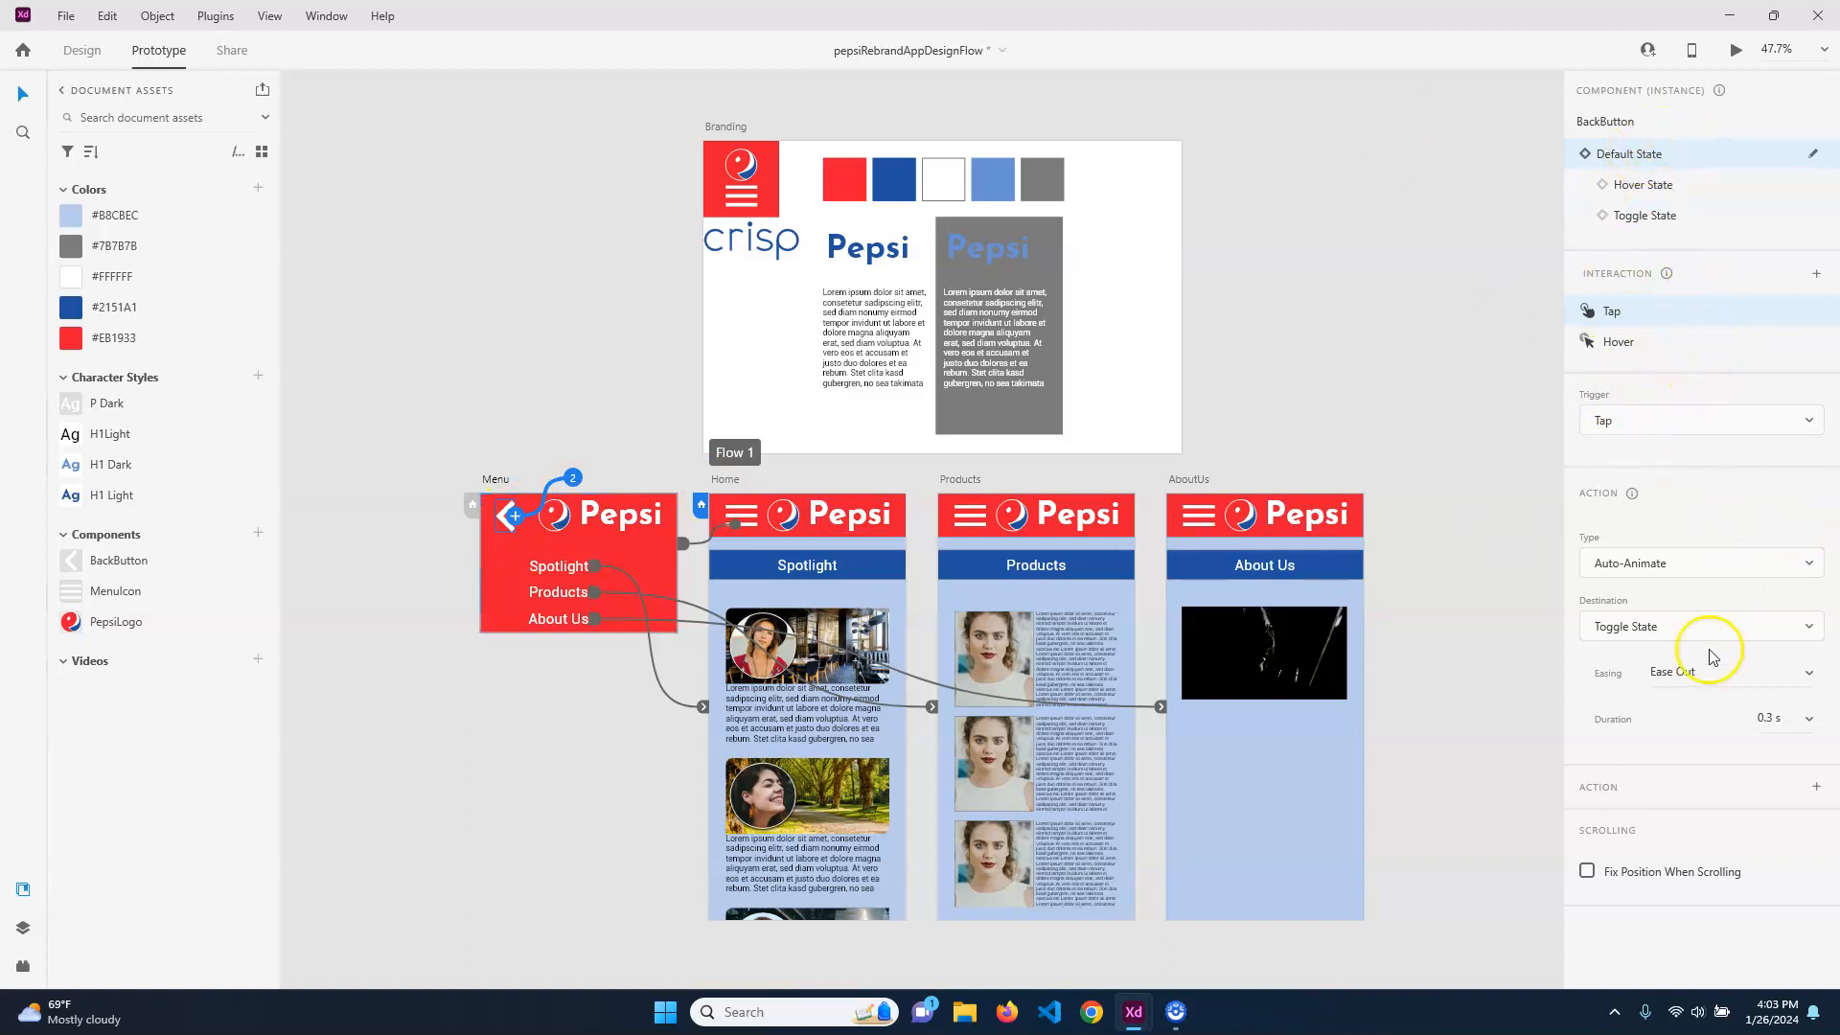
pyautogui.click(1740, 570)
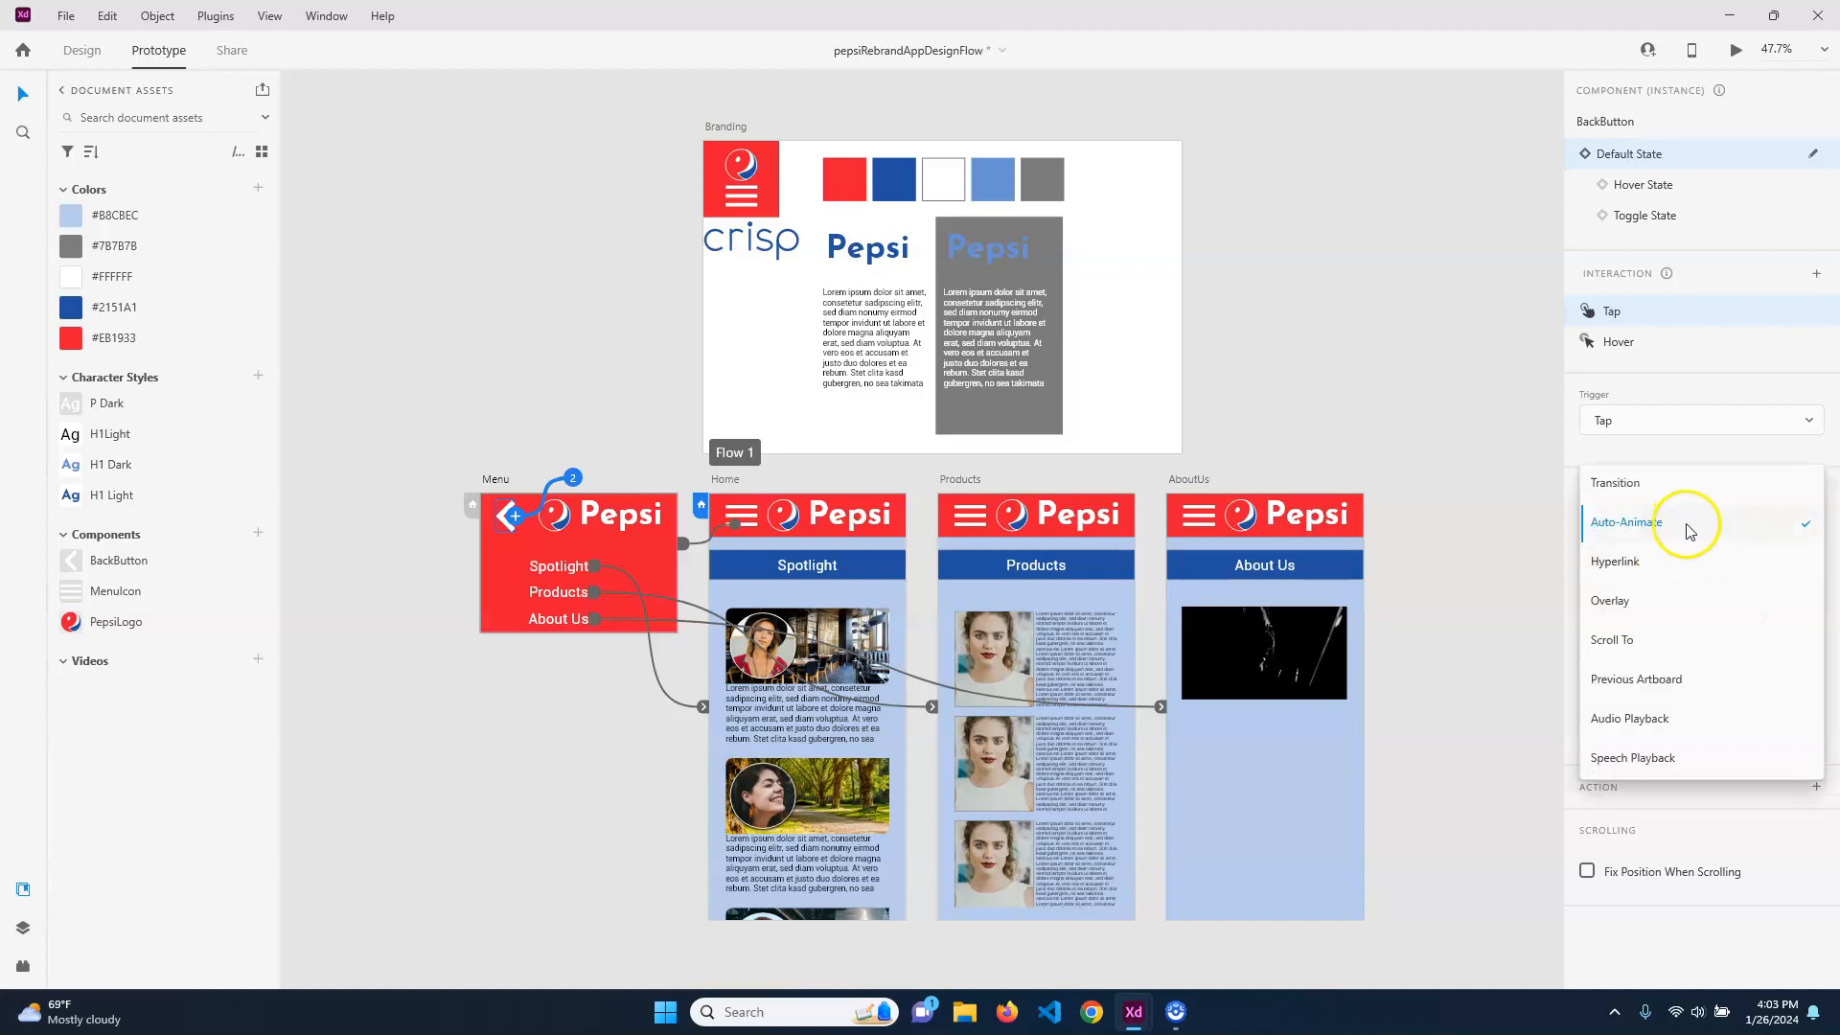
pyautogui.click(1697, 688)
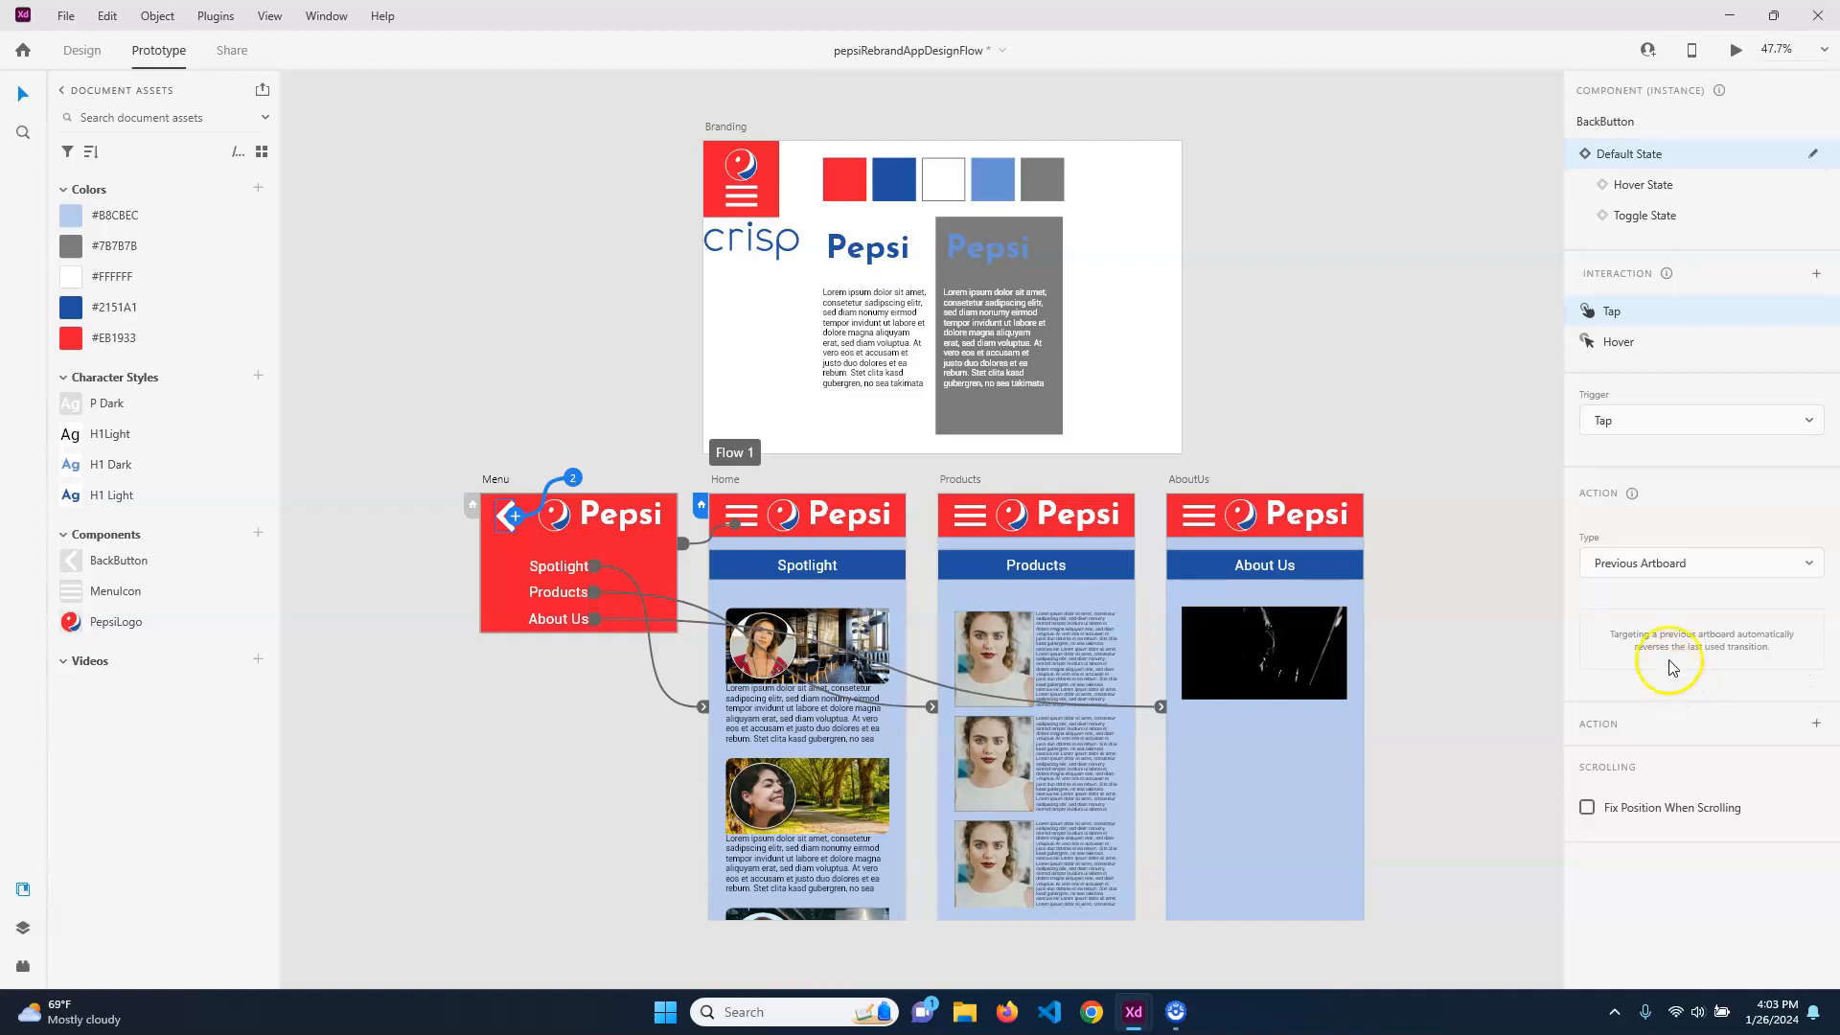
pyautogui.click(484, 529)
# Examine the tap interaction of the video on the AboutUs artboard and the action types available for it
pyautogui.click(1322, 659)
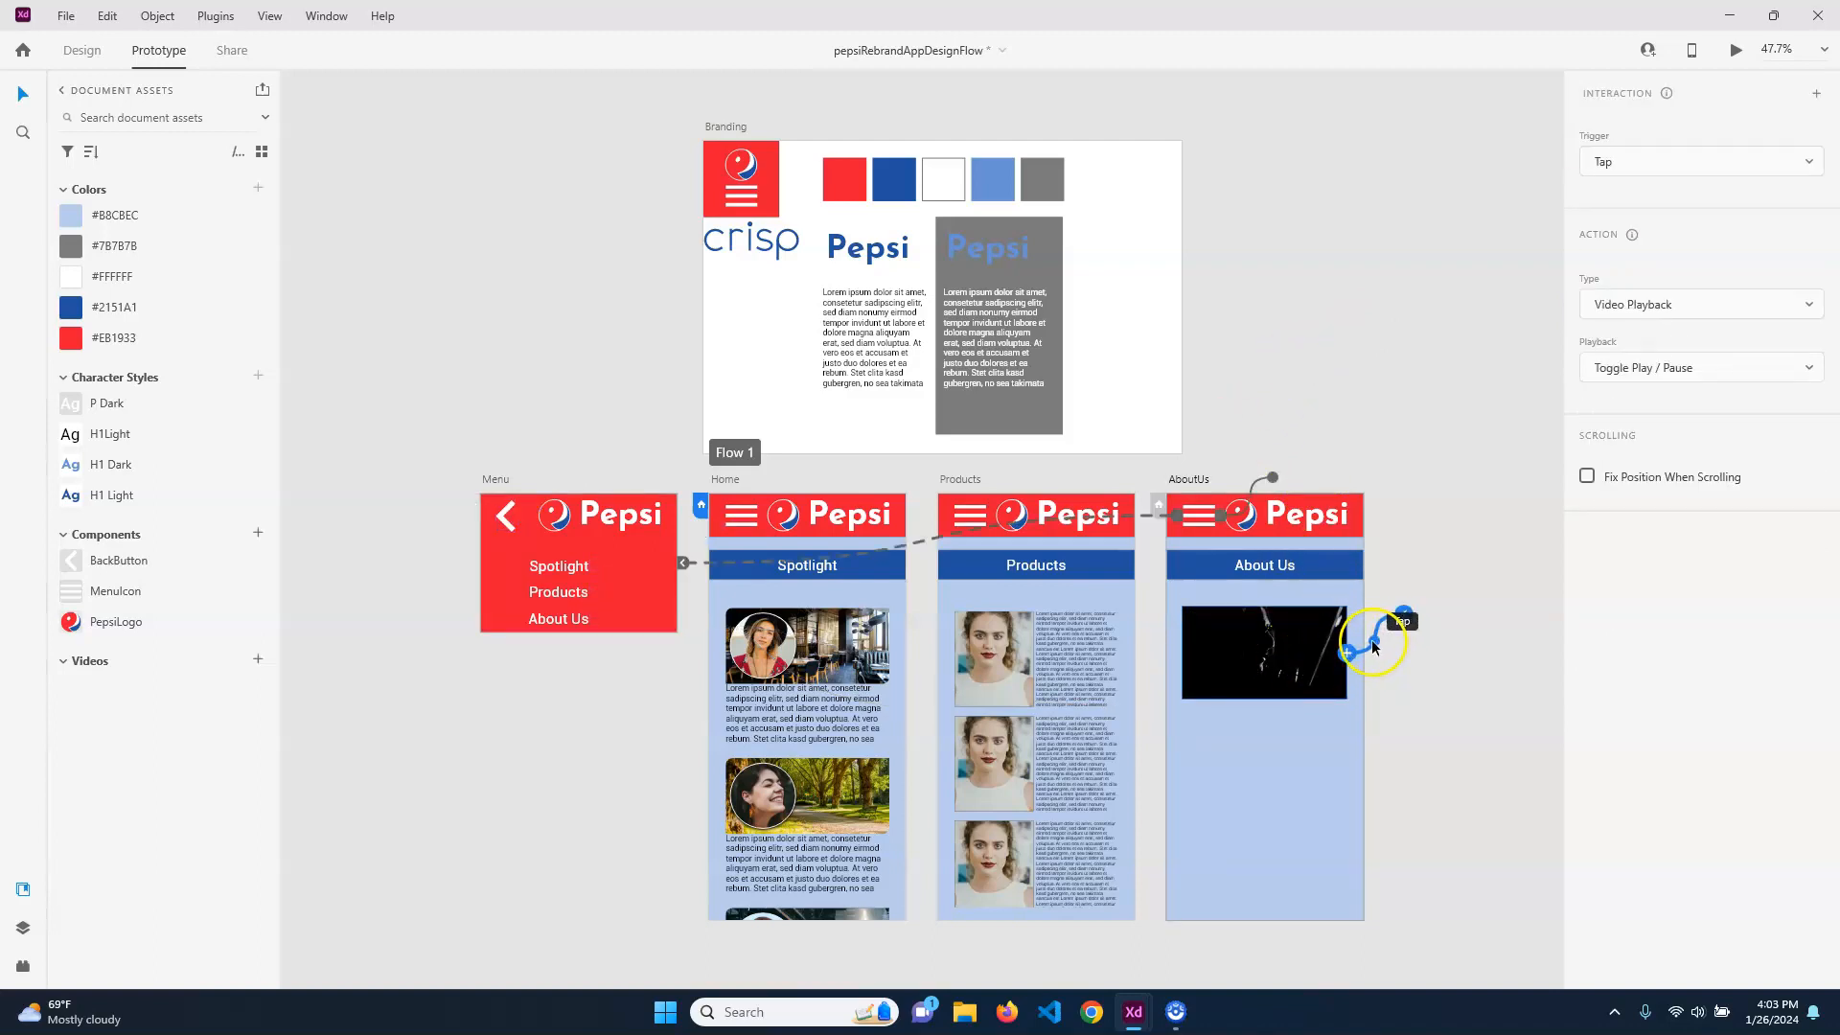
pyautogui.click(1716, 305)
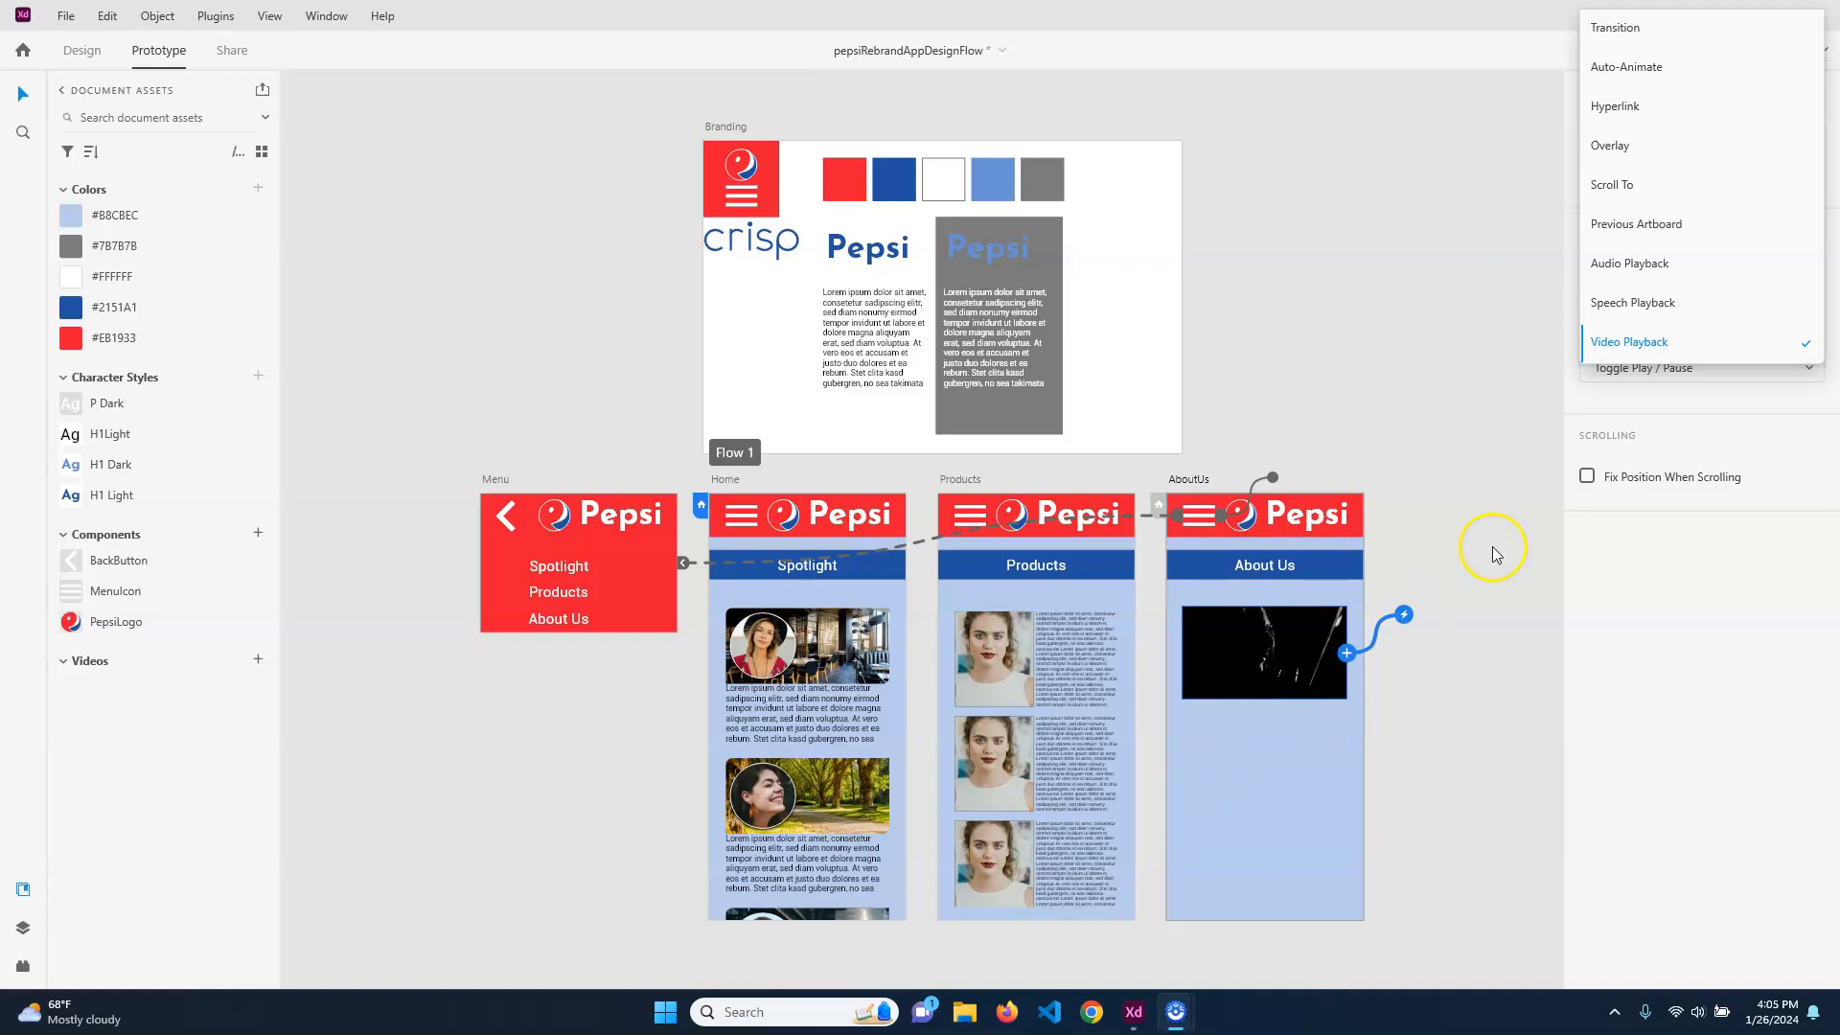
pyautogui.click(1528, 678)
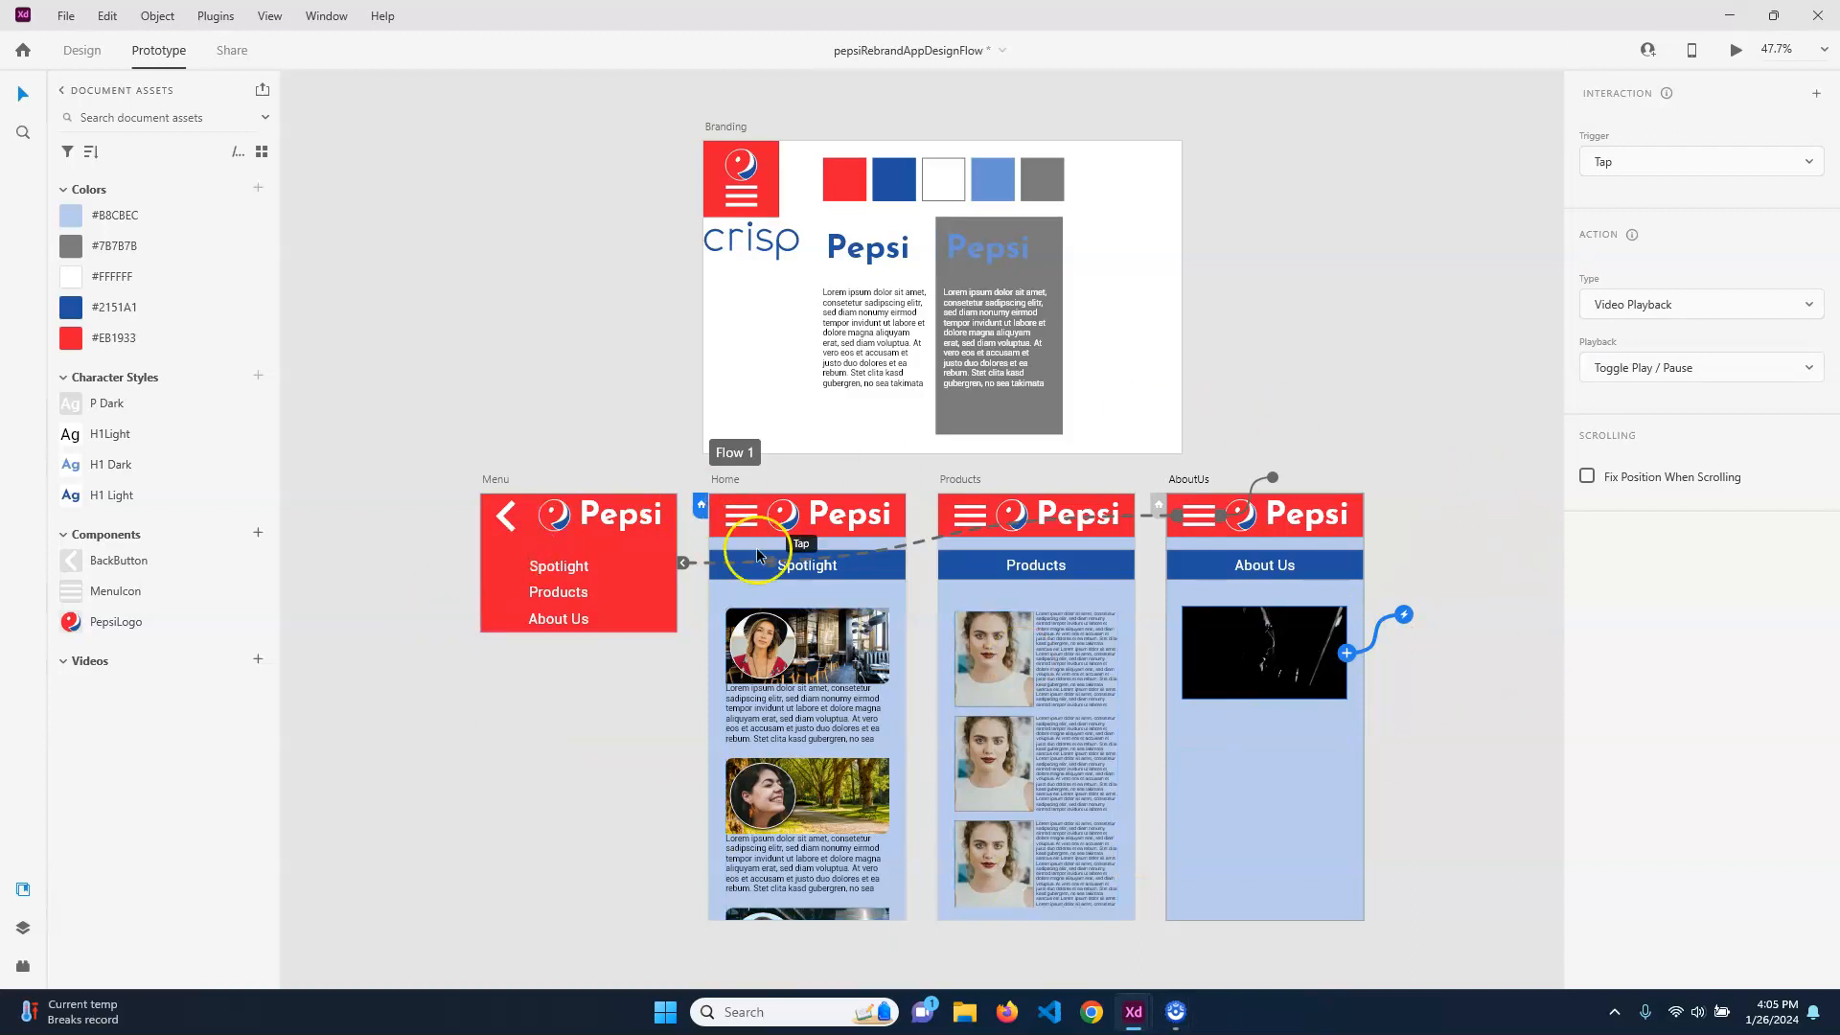
# Preview the prototype and test opening the menu overlay on the Home screen and closing it with the back button
pyautogui.click(1421, 363)
pyautogui.hotkey('ctrl', 'Return')
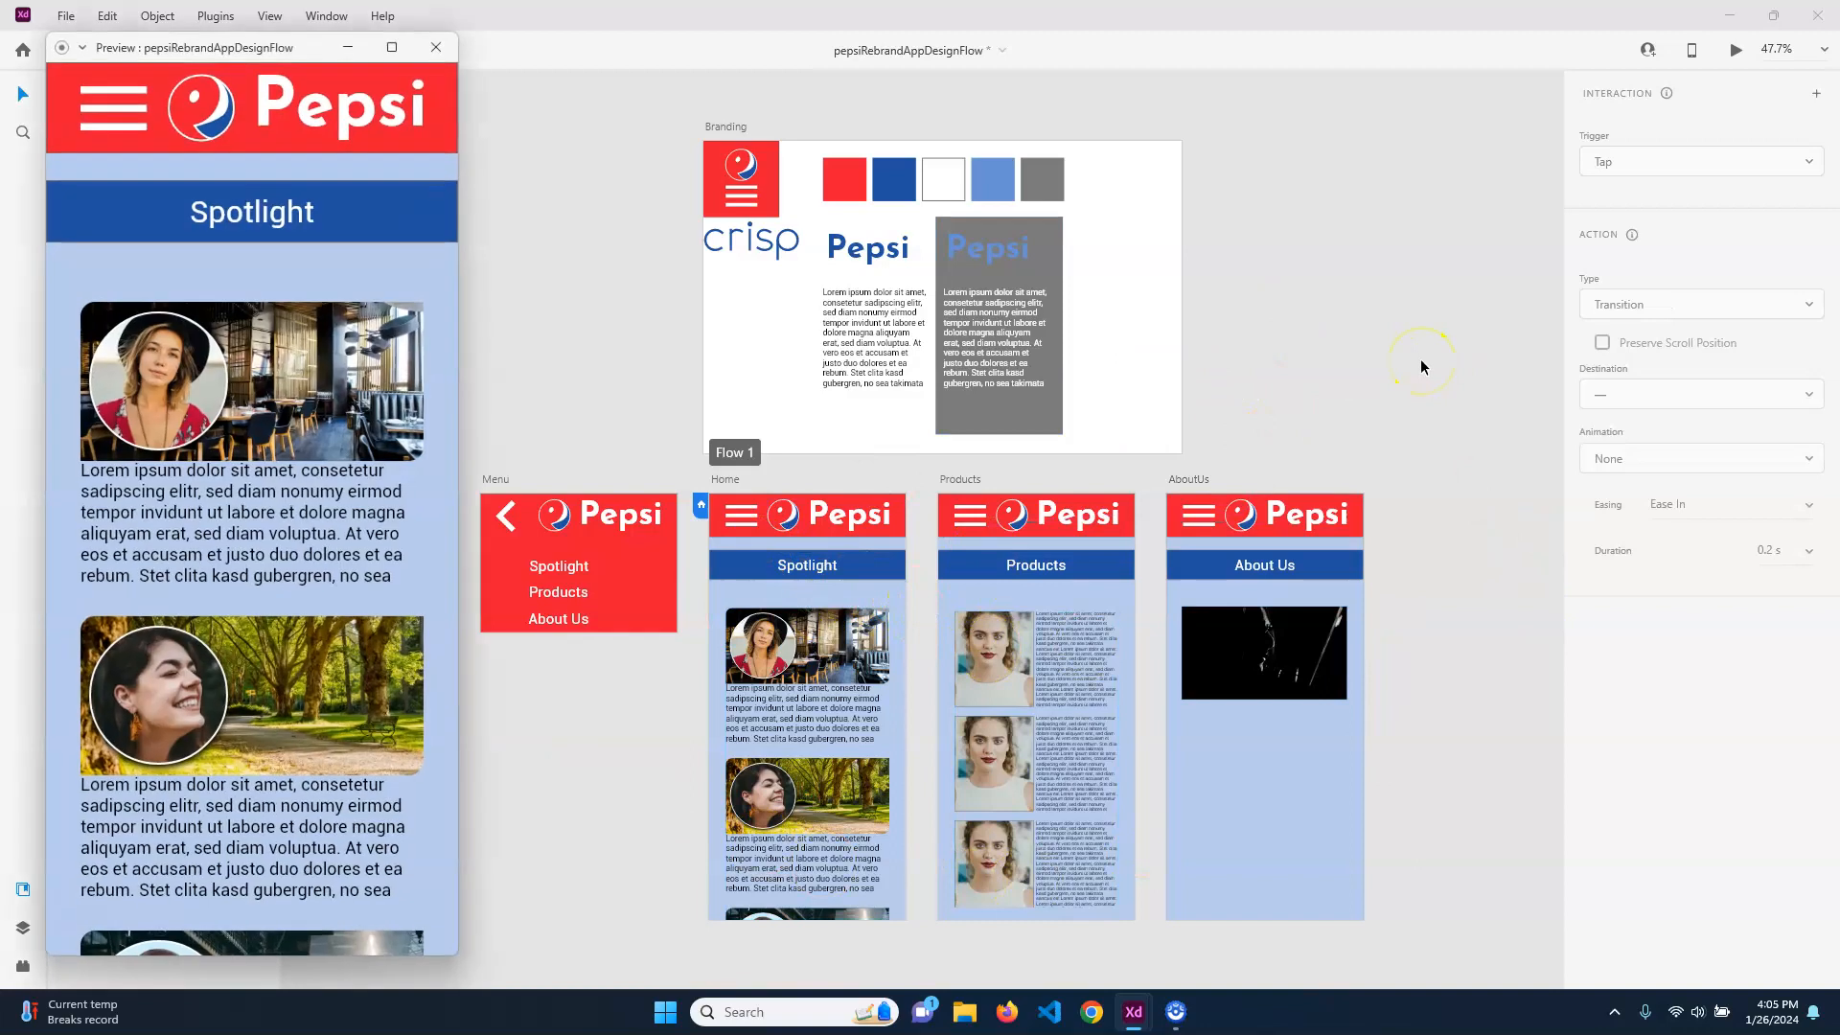
pyautogui.click(106, 134)
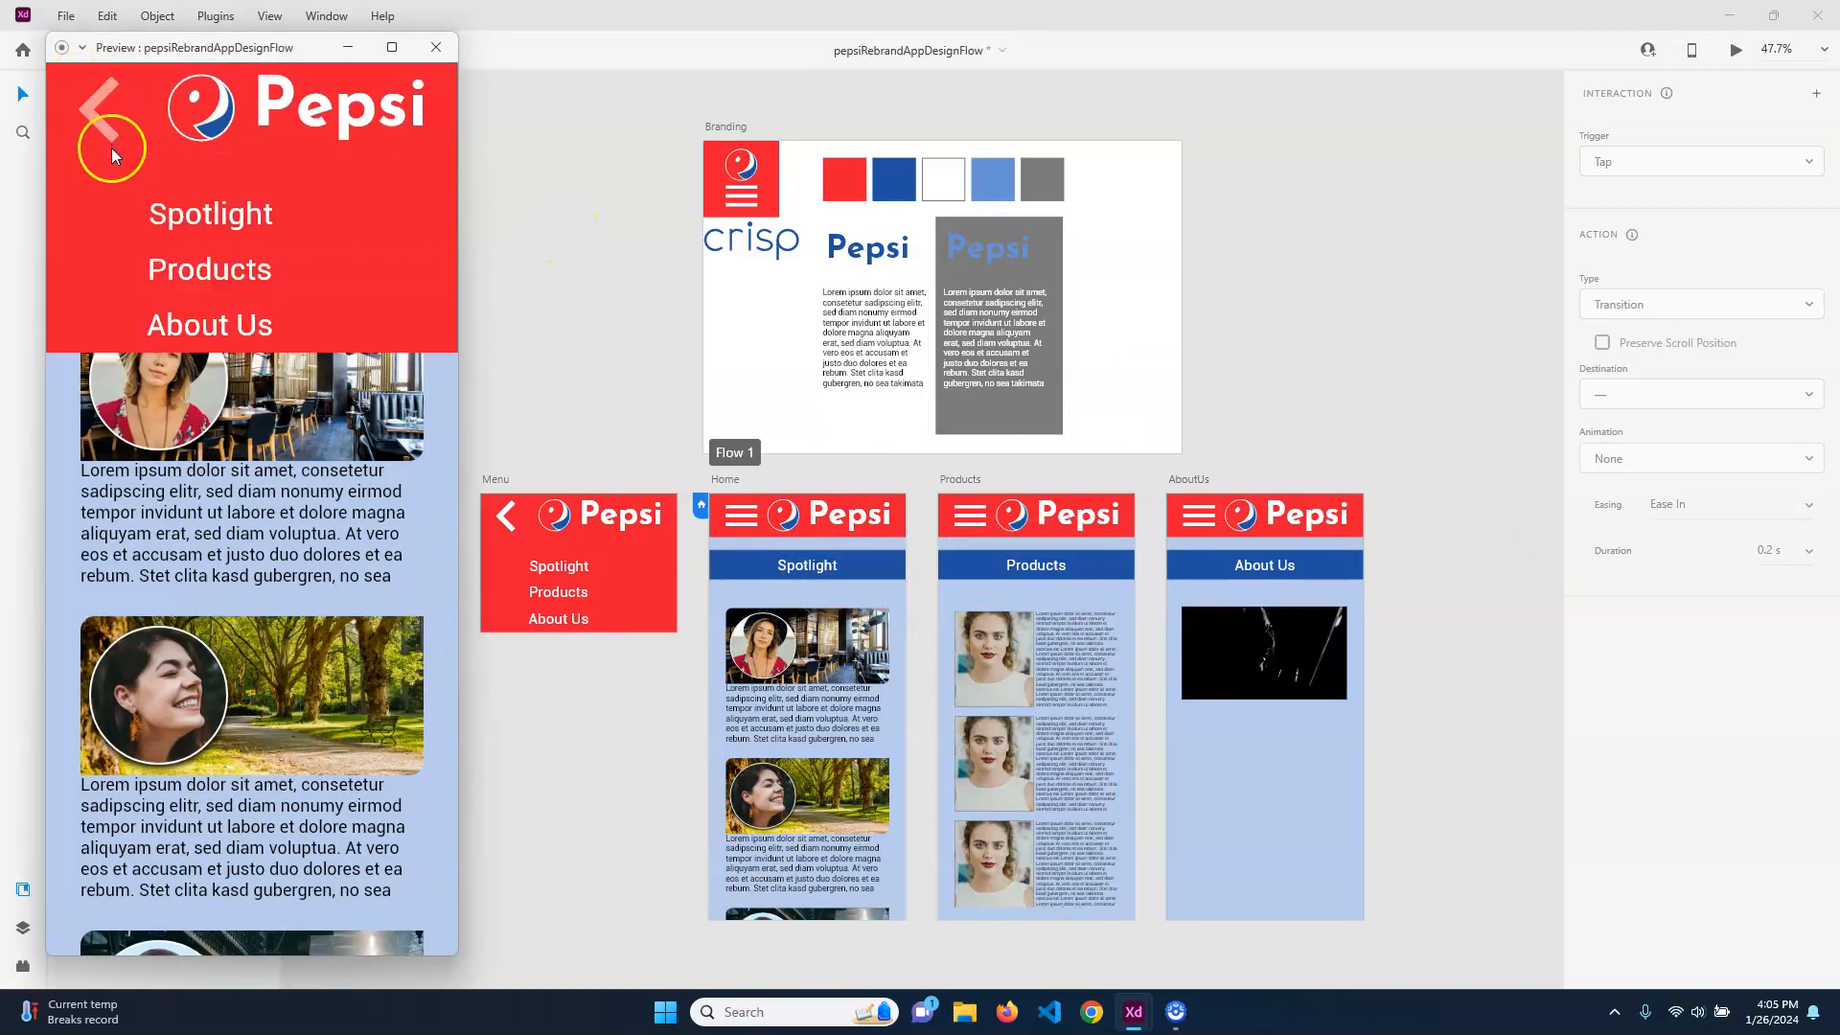
pyautogui.click(111, 146)
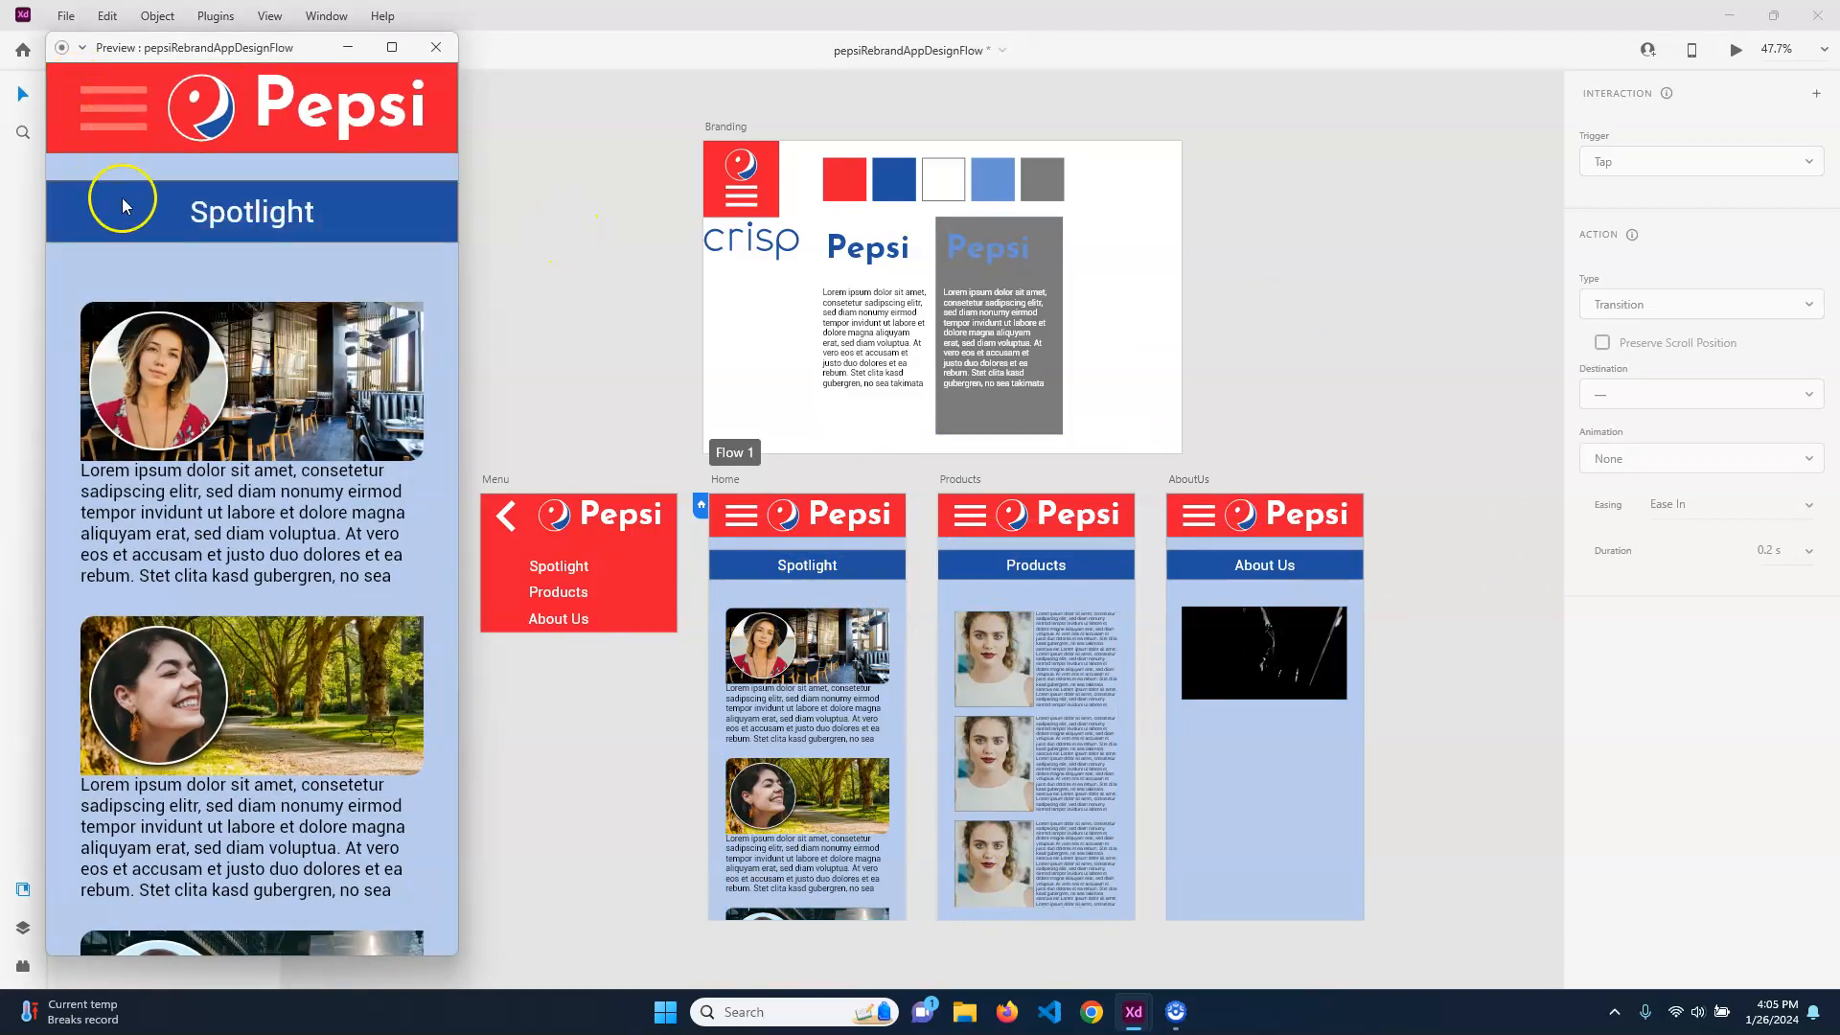
# Test the menu links in the preview by going to Products, About Us, Spotlight and Products again
pyautogui.click(121, 115)
pyautogui.click(237, 278)
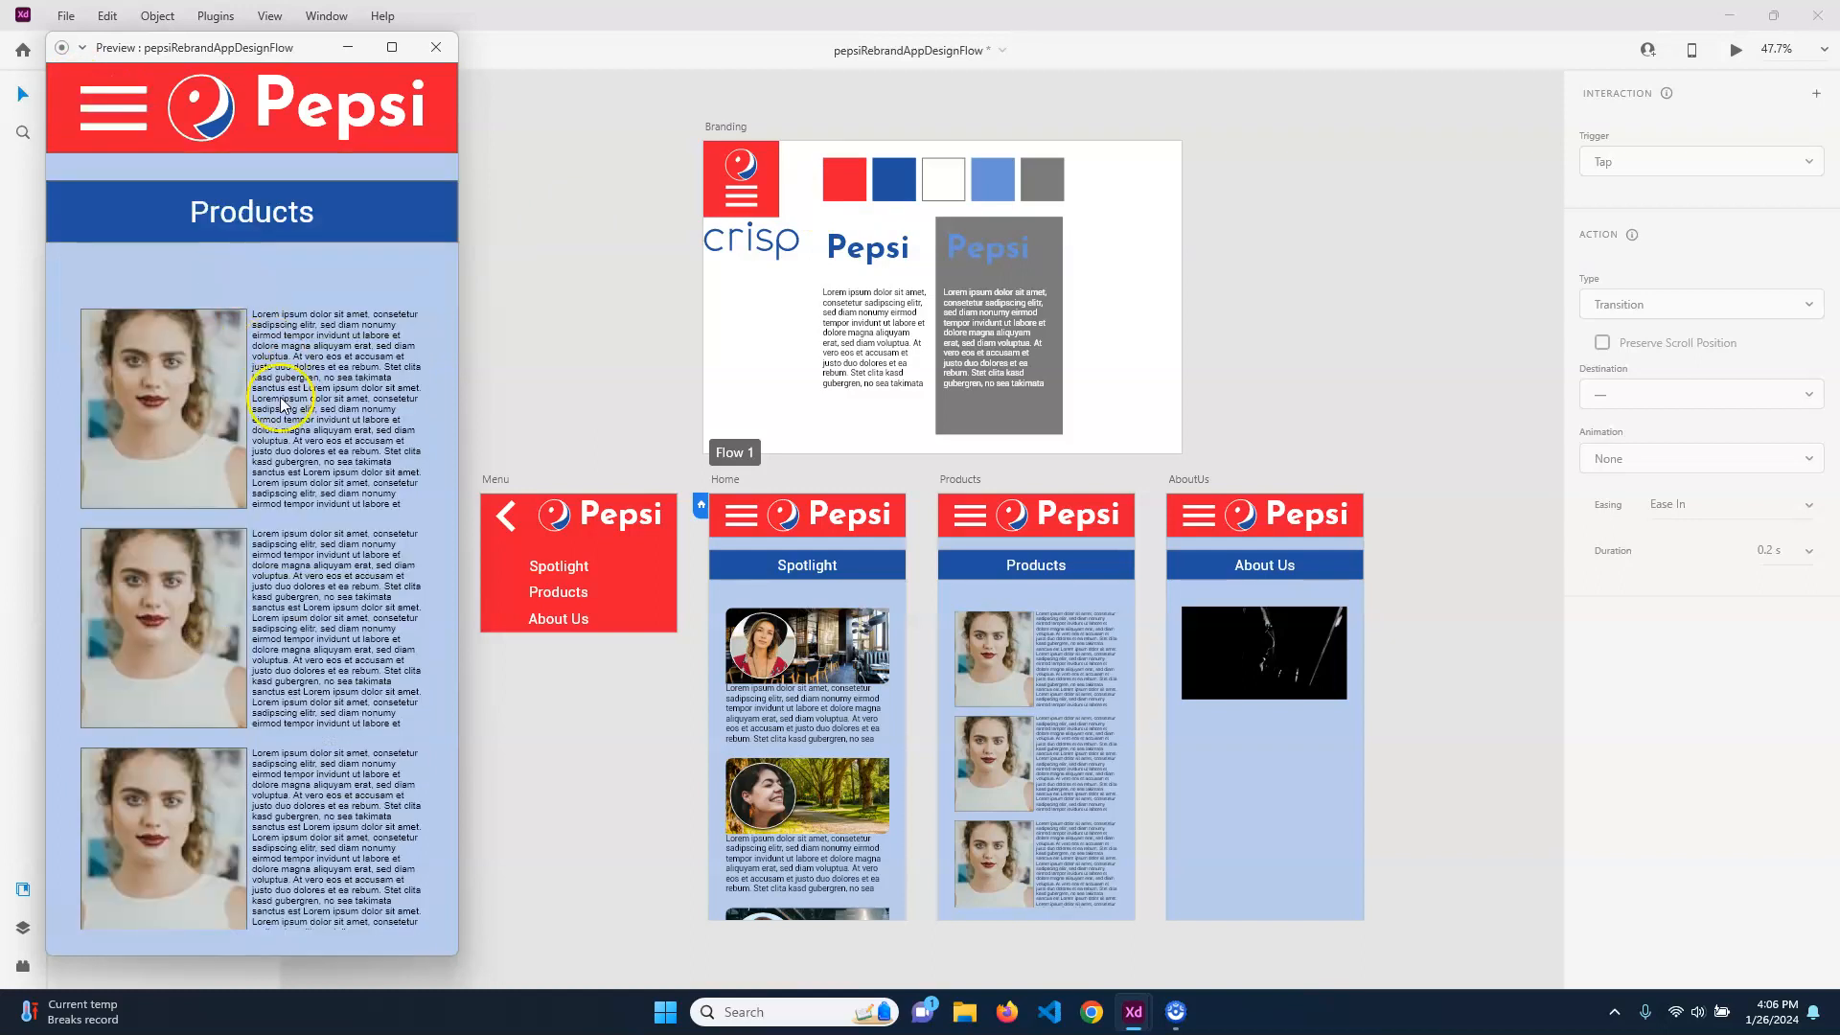
pyautogui.click(130, 124)
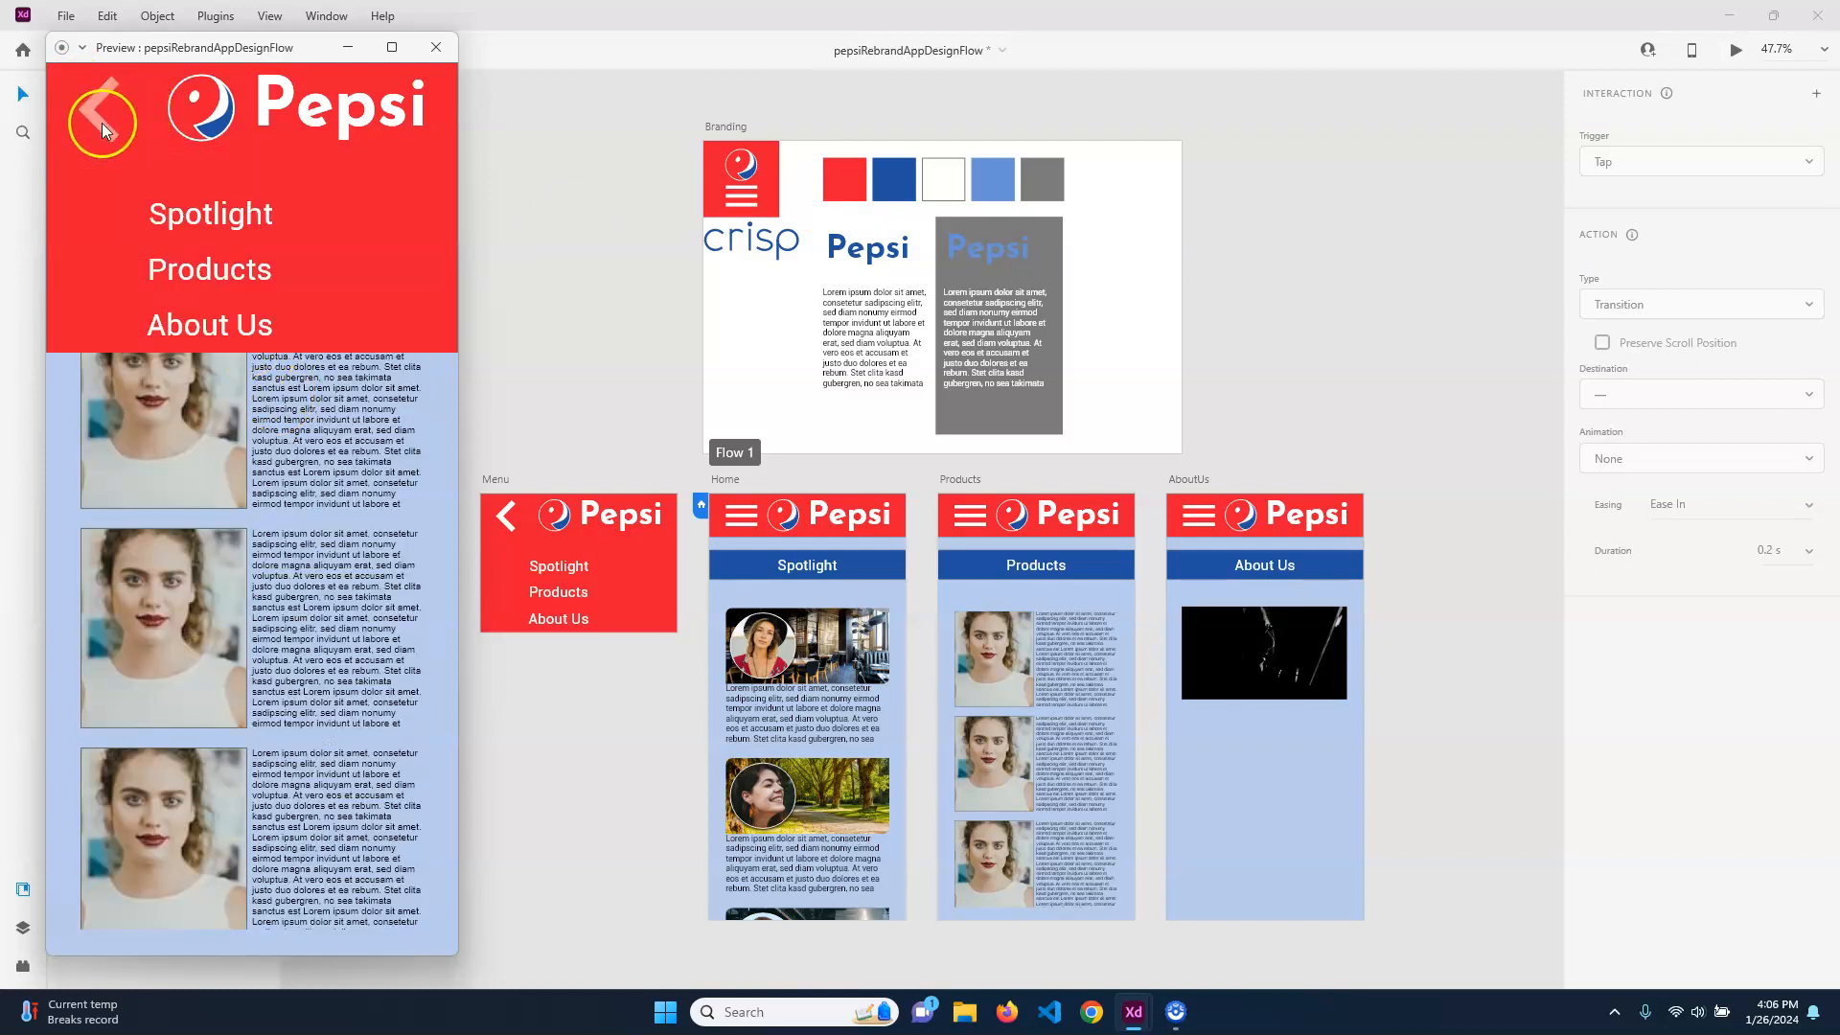
pyautogui.click(206, 322)
pyautogui.click(105, 109)
pyautogui.click(173, 213)
pyautogui.click(111, 121)
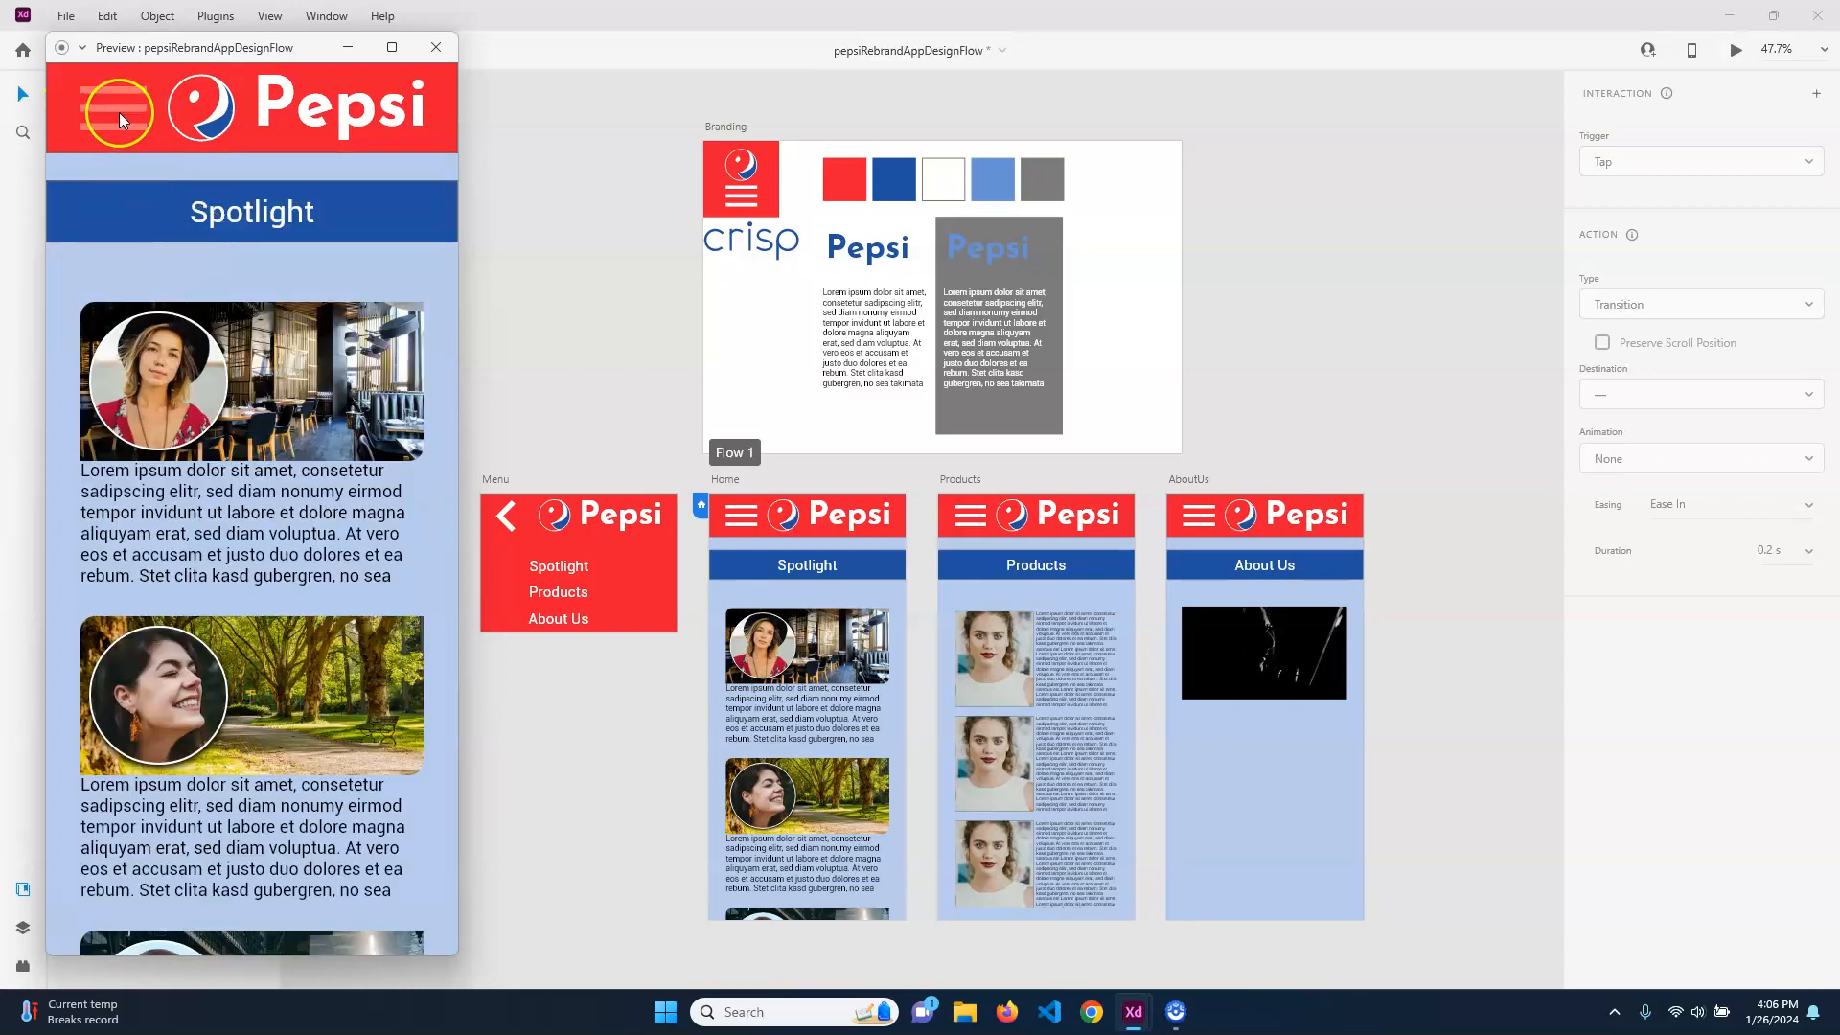
pyautogui.click(180, 267)
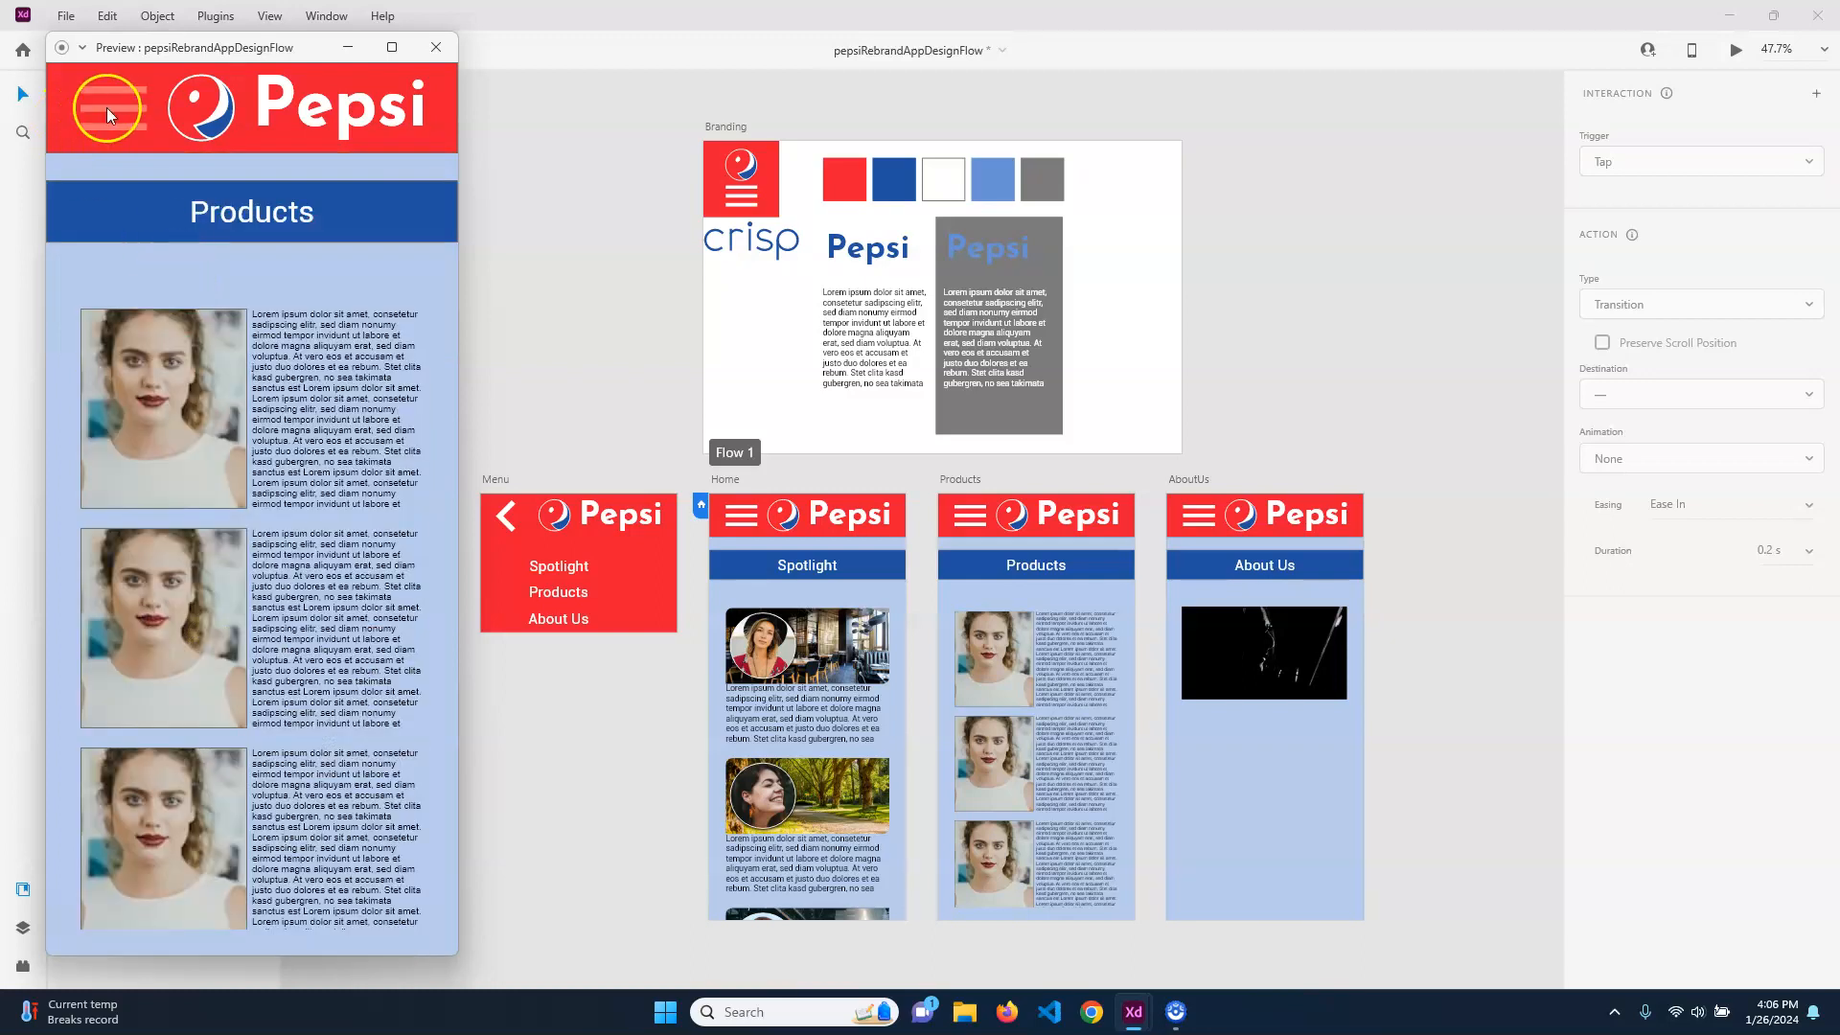
# Return to the Spotlight screen through the menu, check how its content scrolls, and close the preview
pyautogui.click(213, 211)
pyautogui.scroll(-5, 267, 463)
pyautogui.scroll(5, 272, 485)
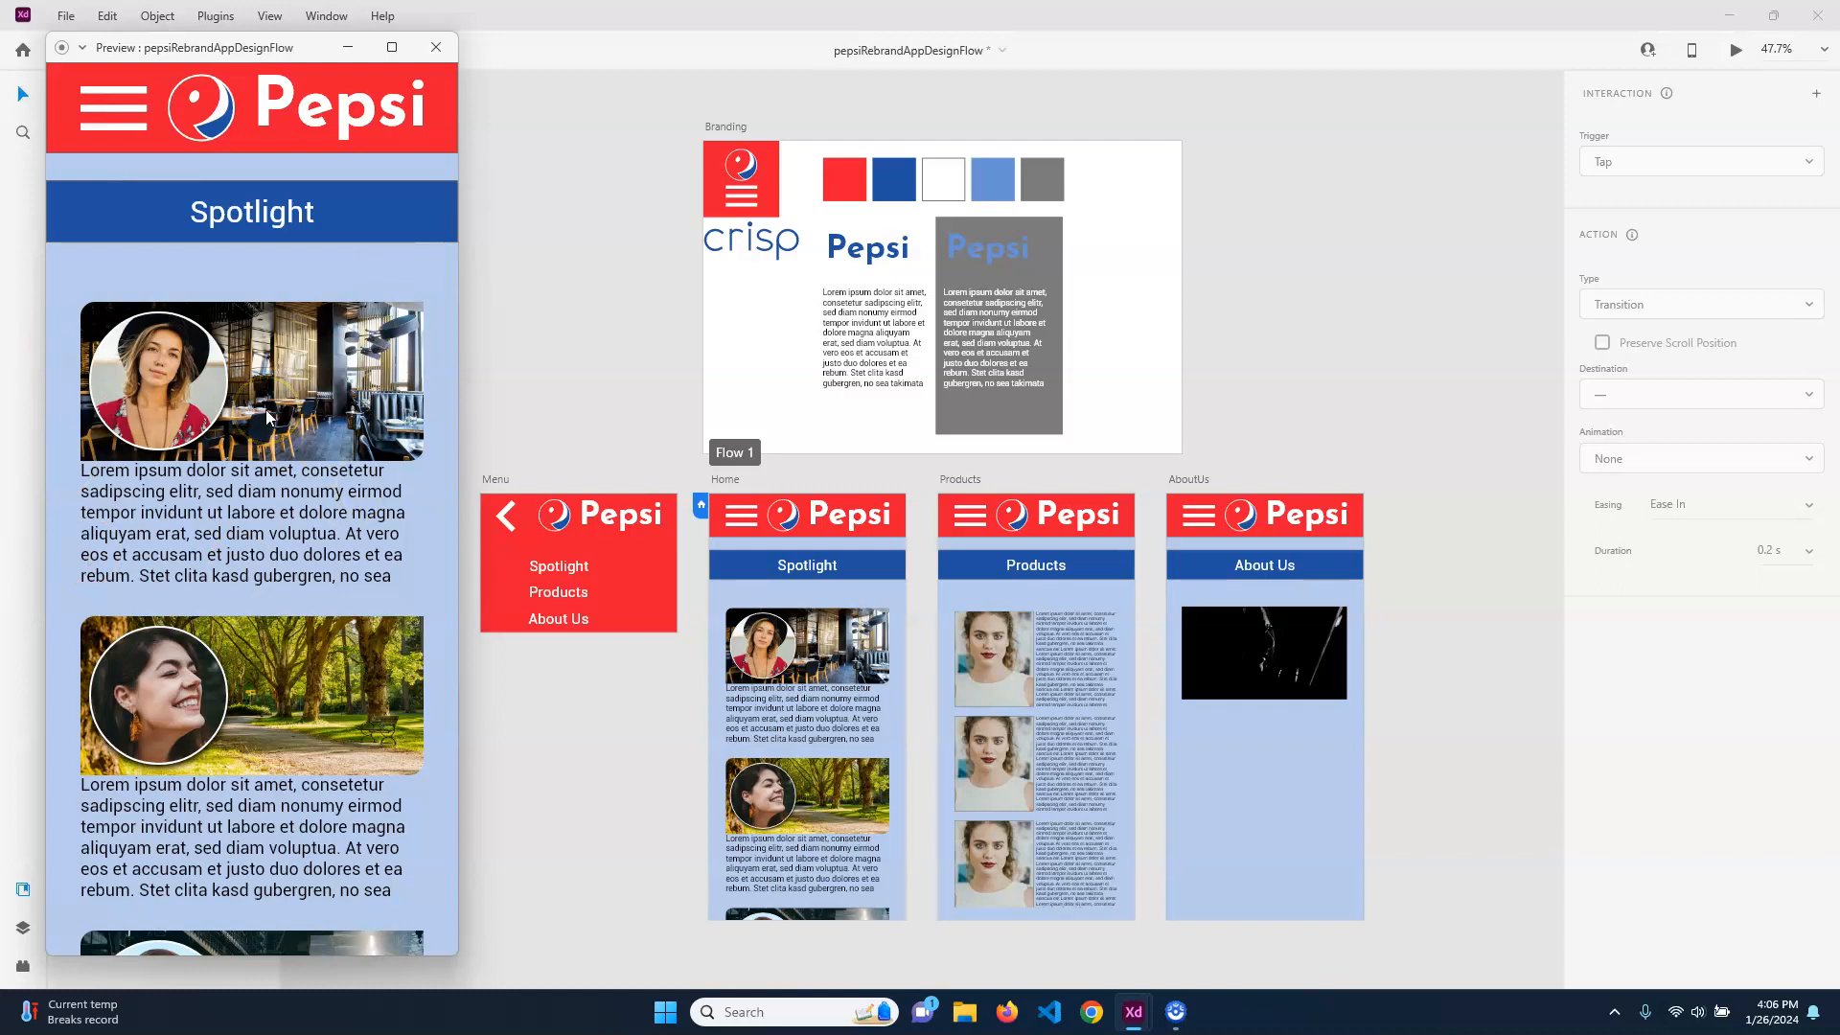
pyautogui.click(431, 45)
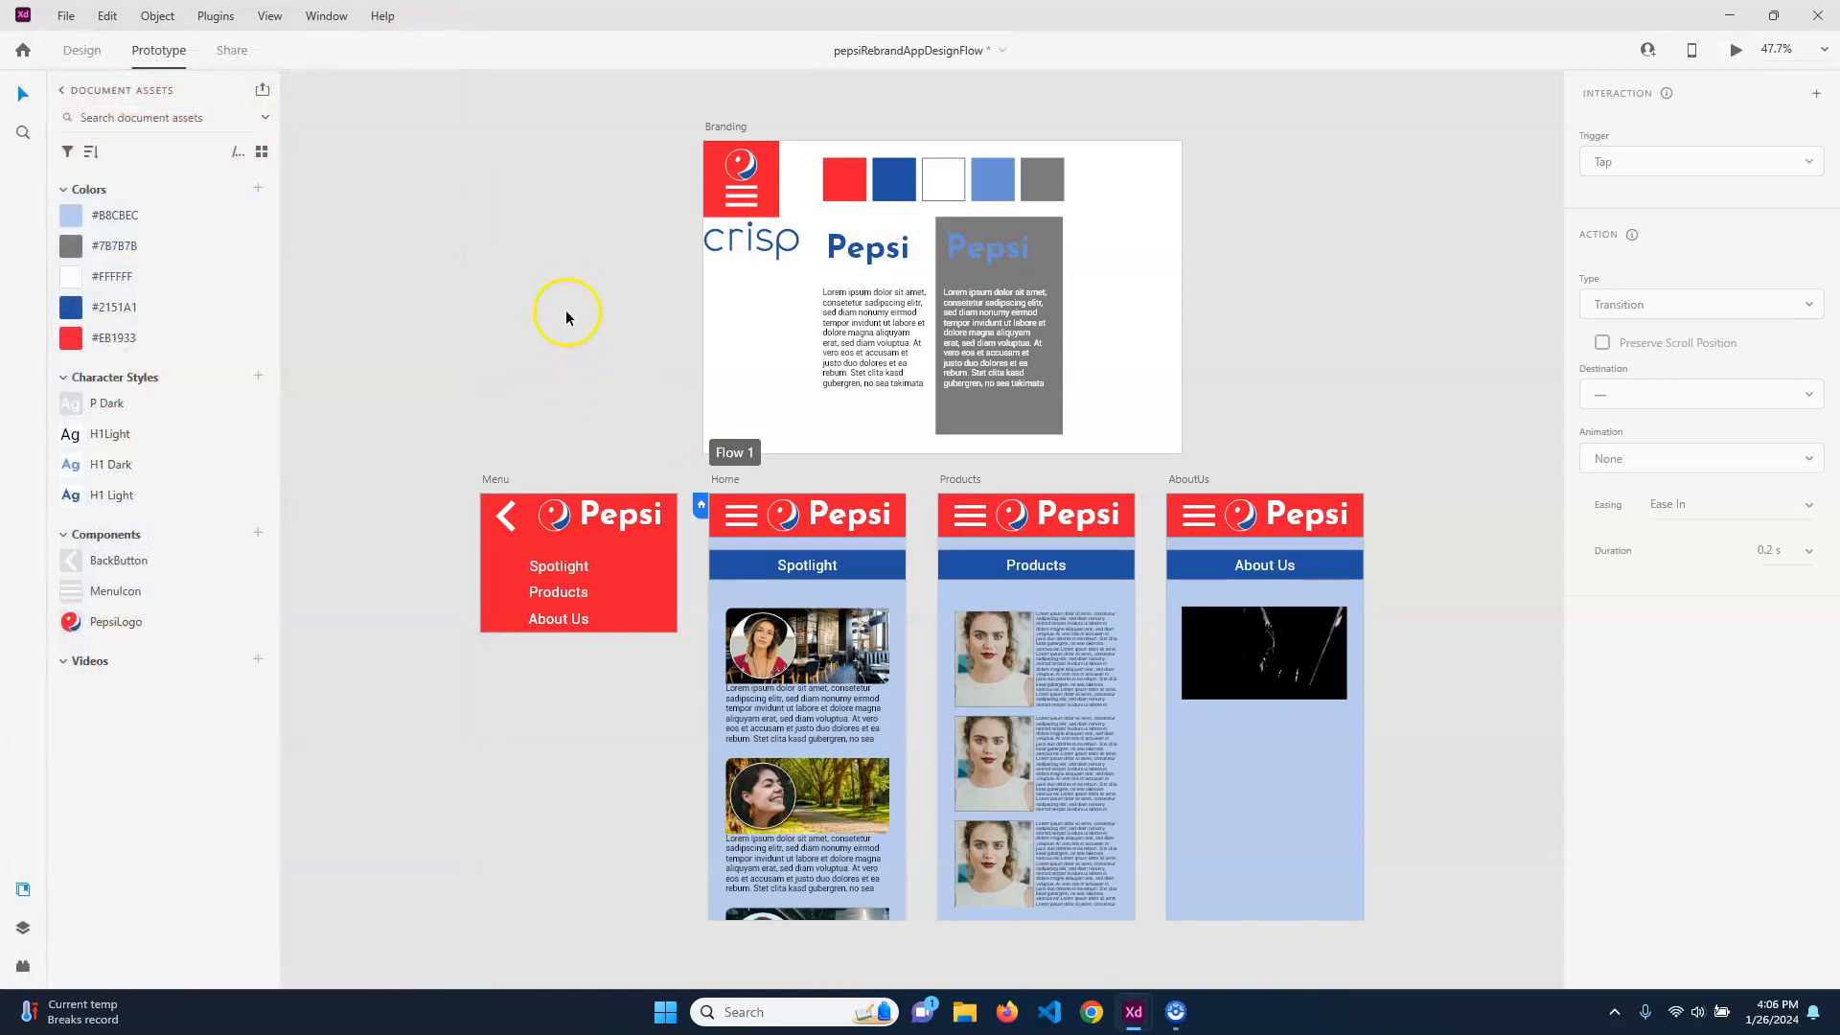
# Save the pepsiRebrandAppDesignFlow document
pyautogui.hotkey('ctrl', 's')
# Examine the options for saving the document under another name to Creative Cloud and as a local document, cancelling both
pyautogui.click(62, 17)
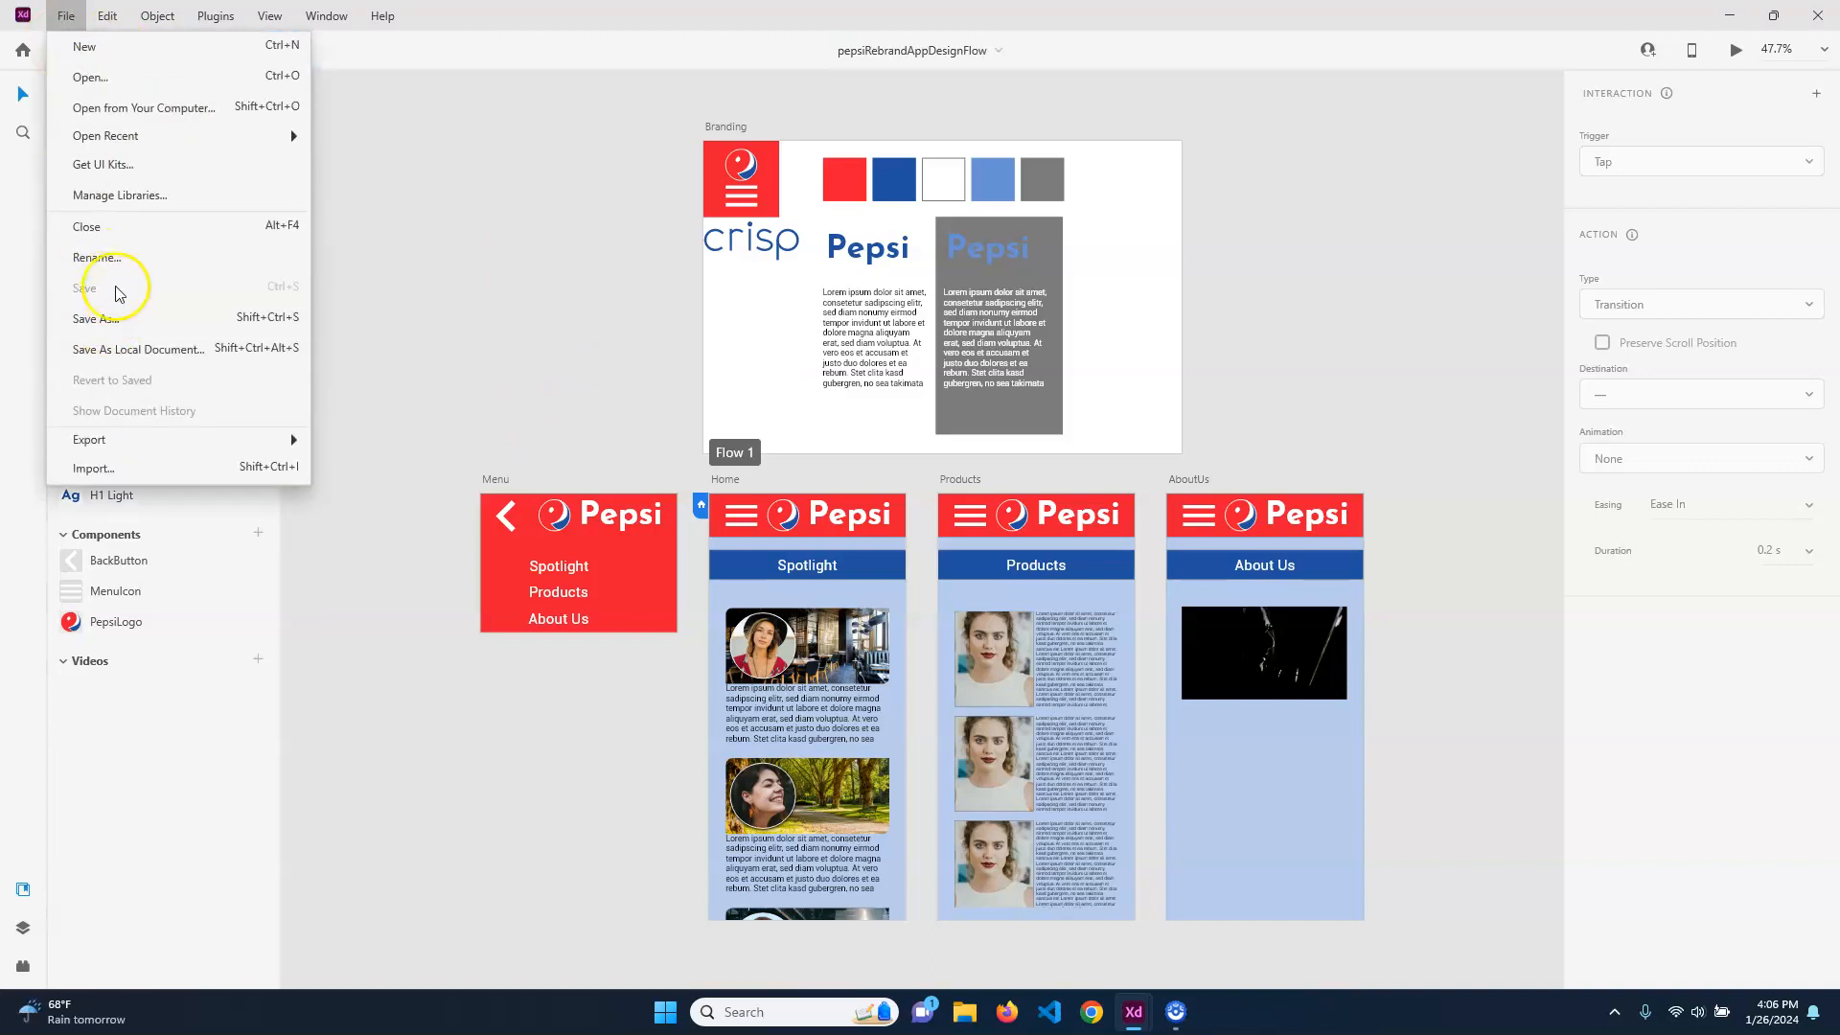
pyautogui.click(101, 318)
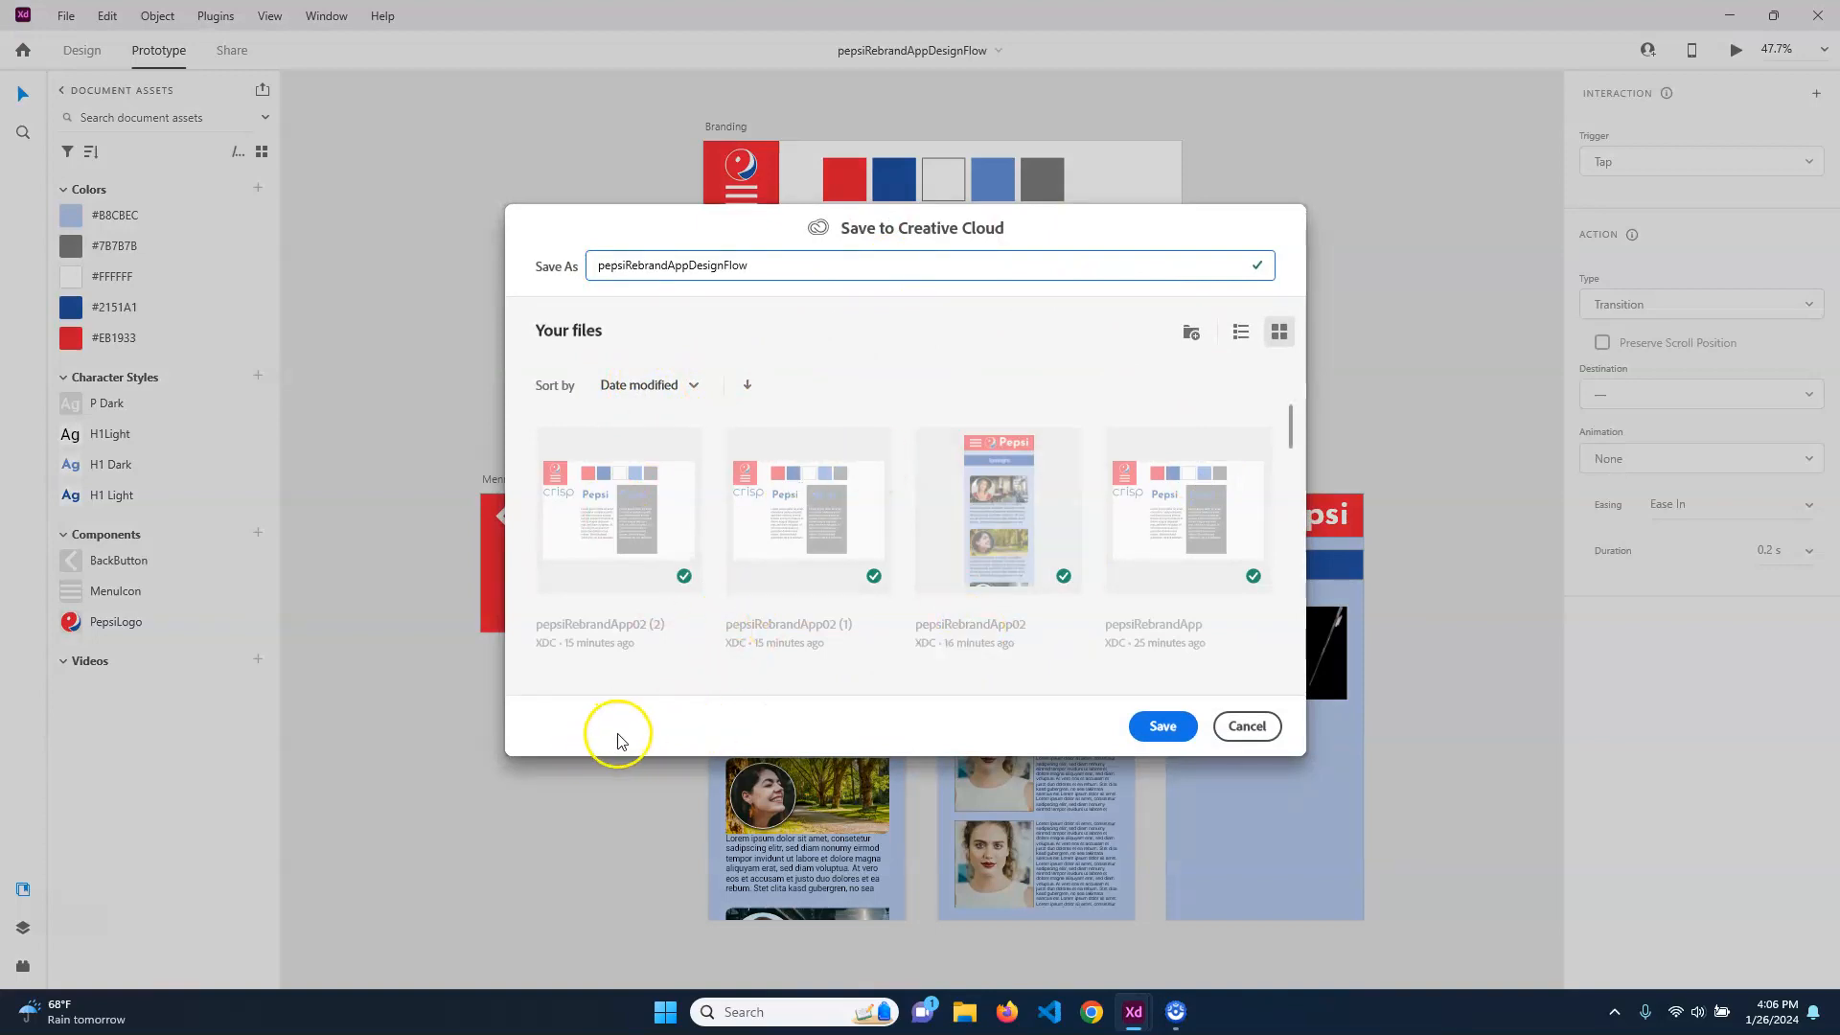
pyautogui.click(1252, 726)
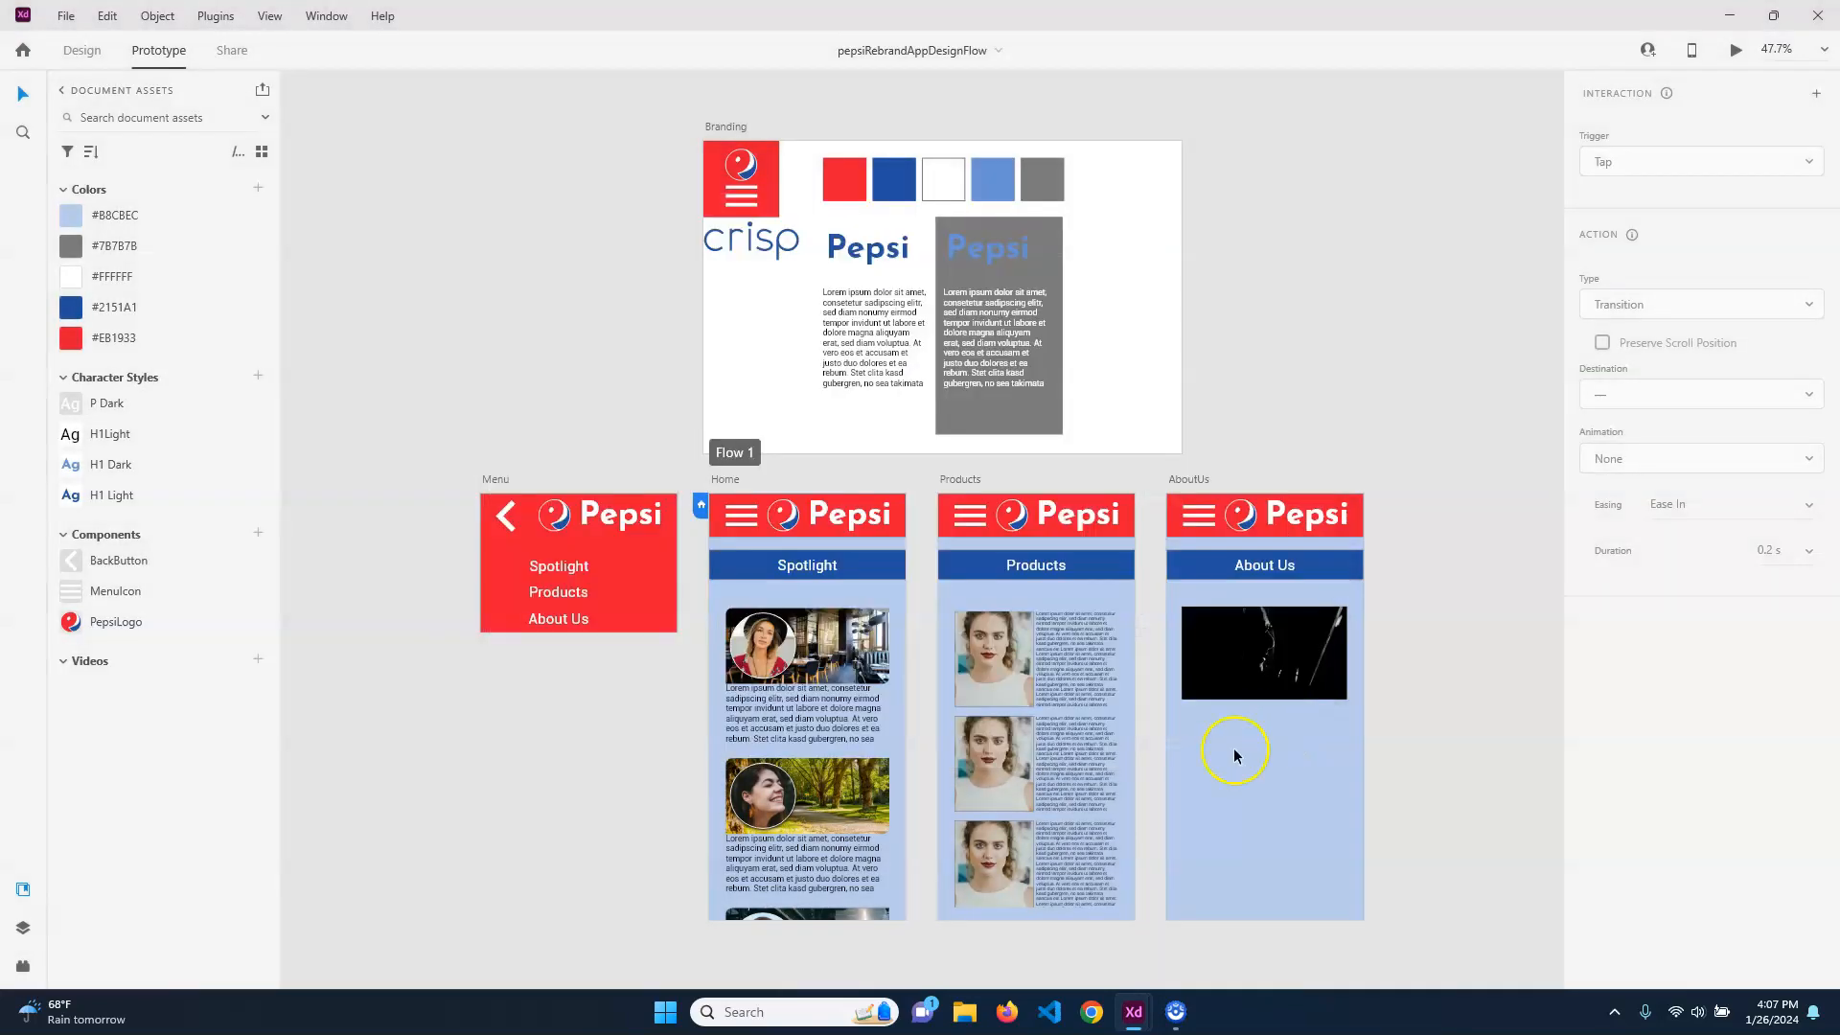
pyautogui.click(67, 17)
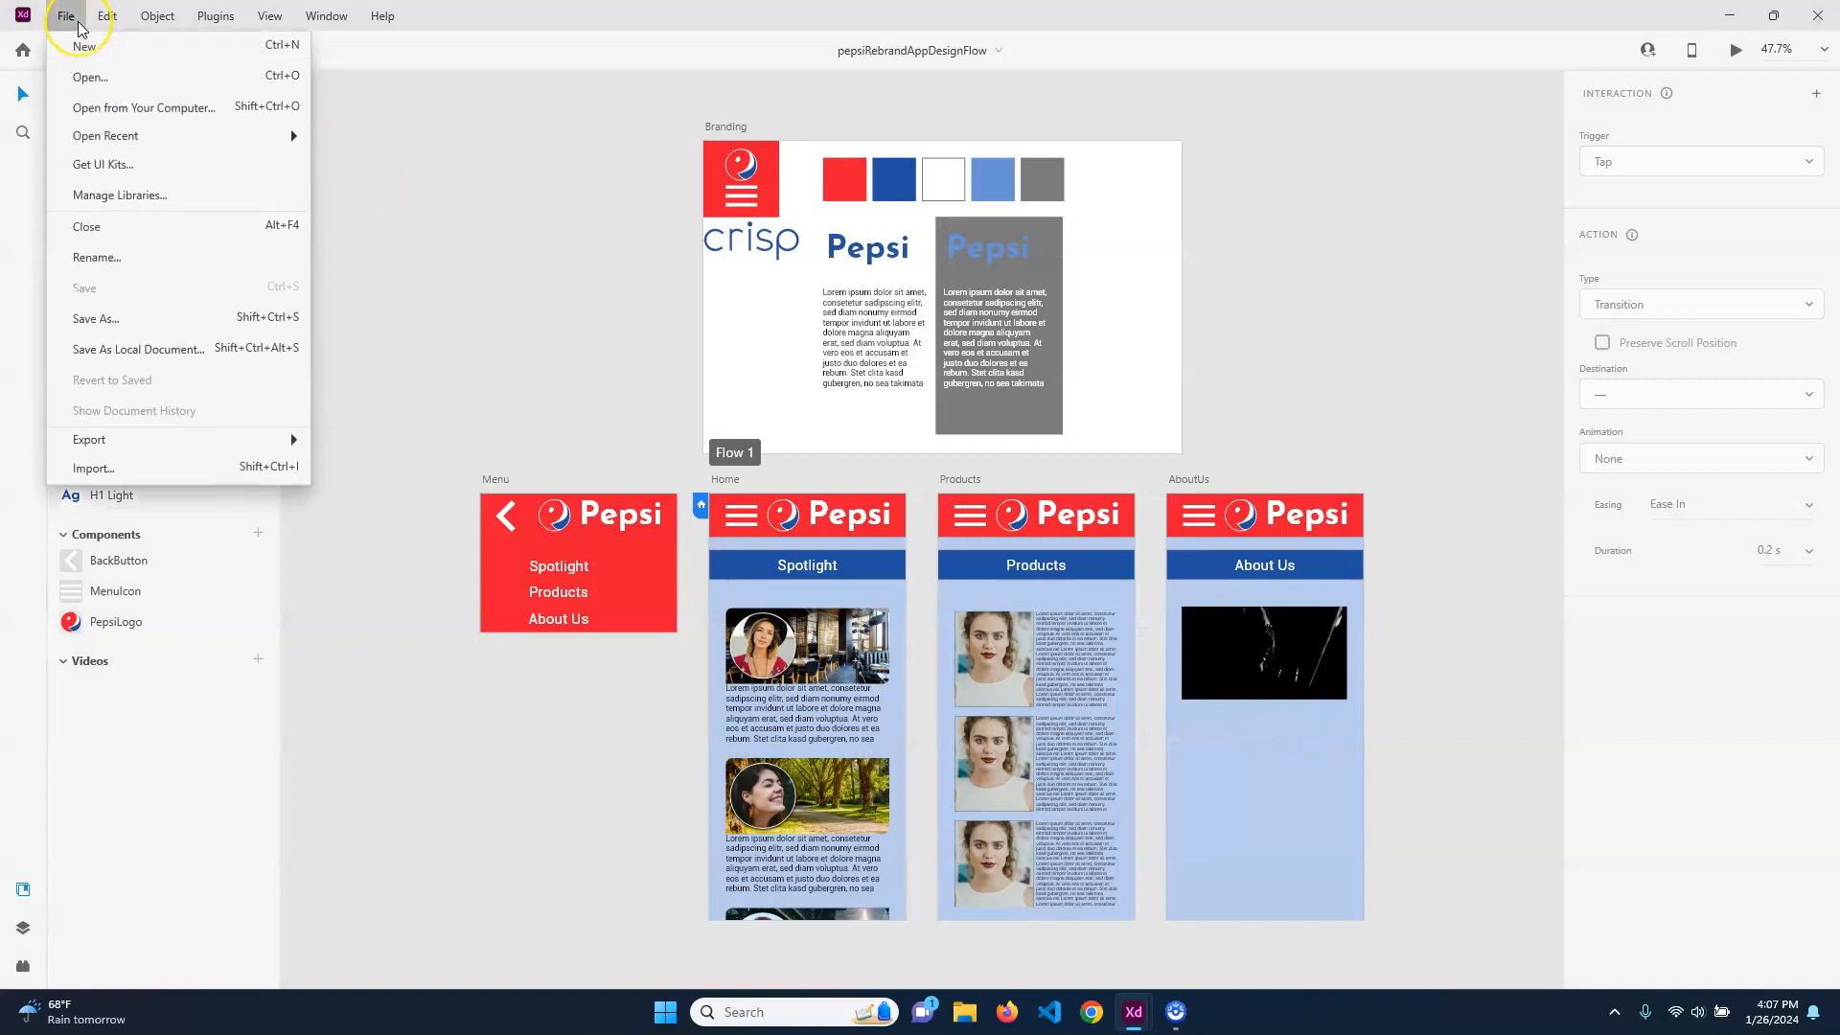
pyautogui.click(246, 347)
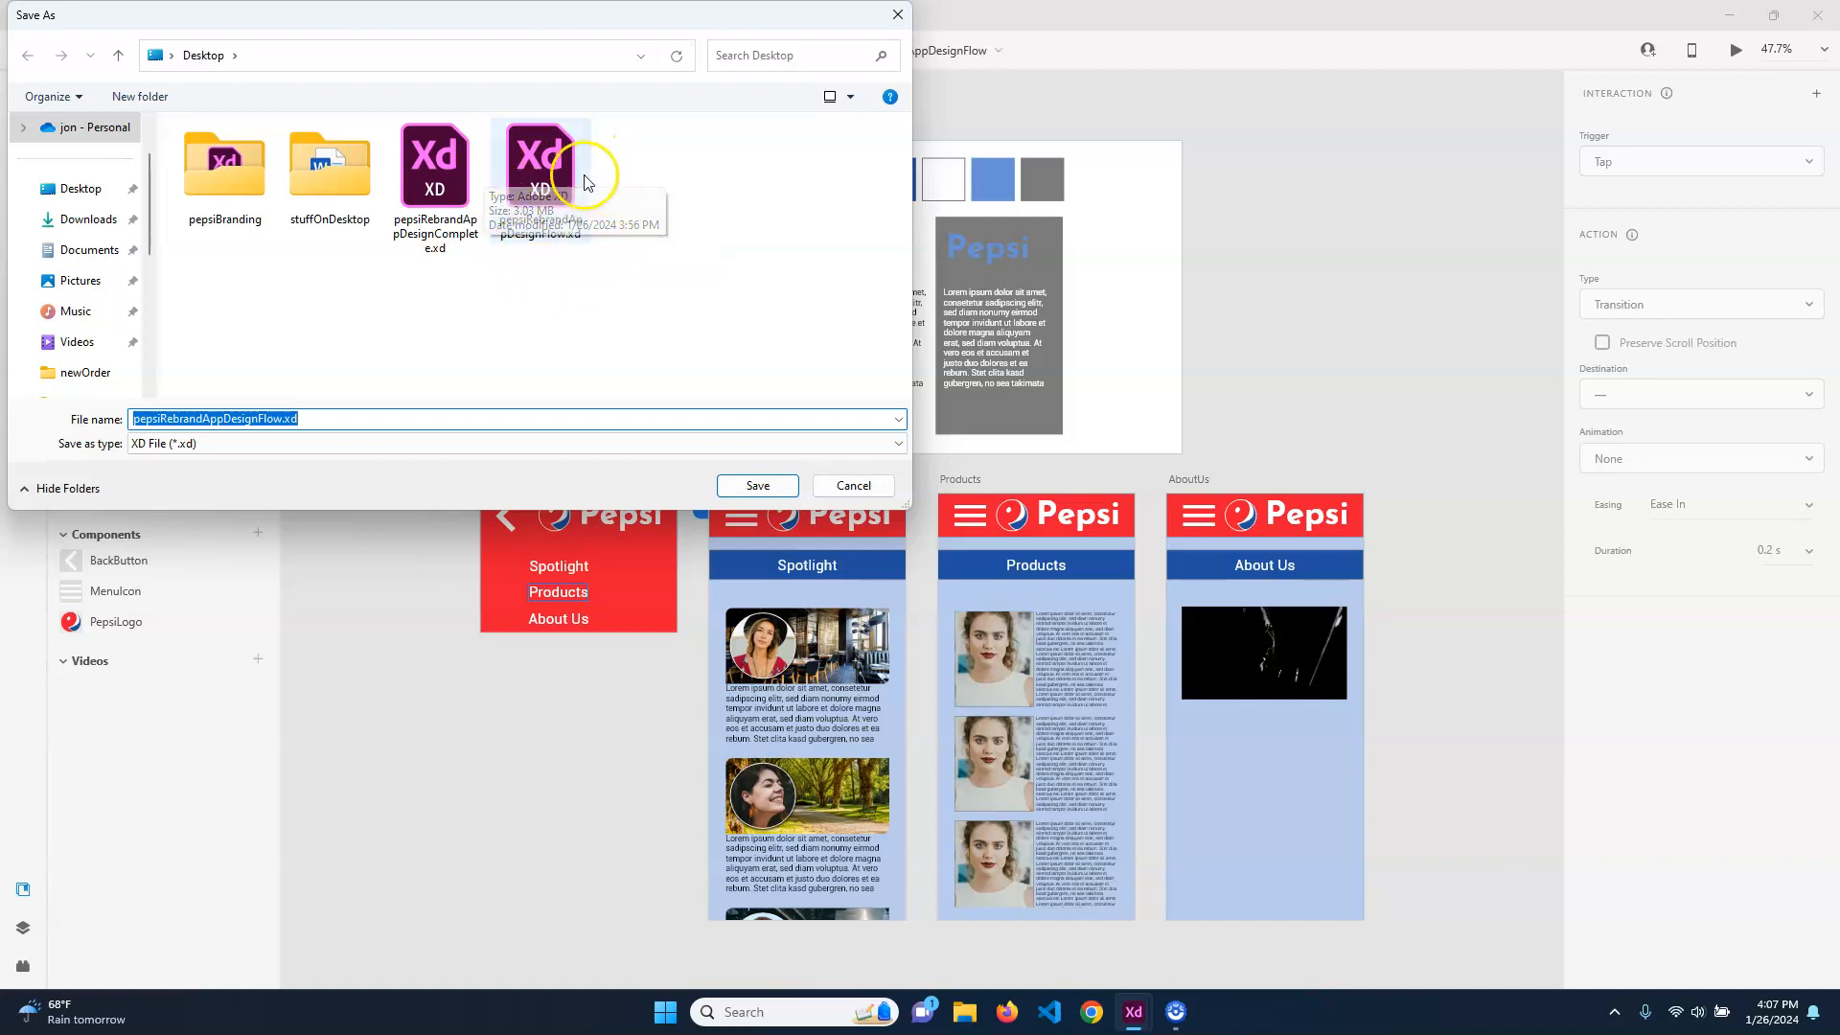
pyautogui.click(879, 487)
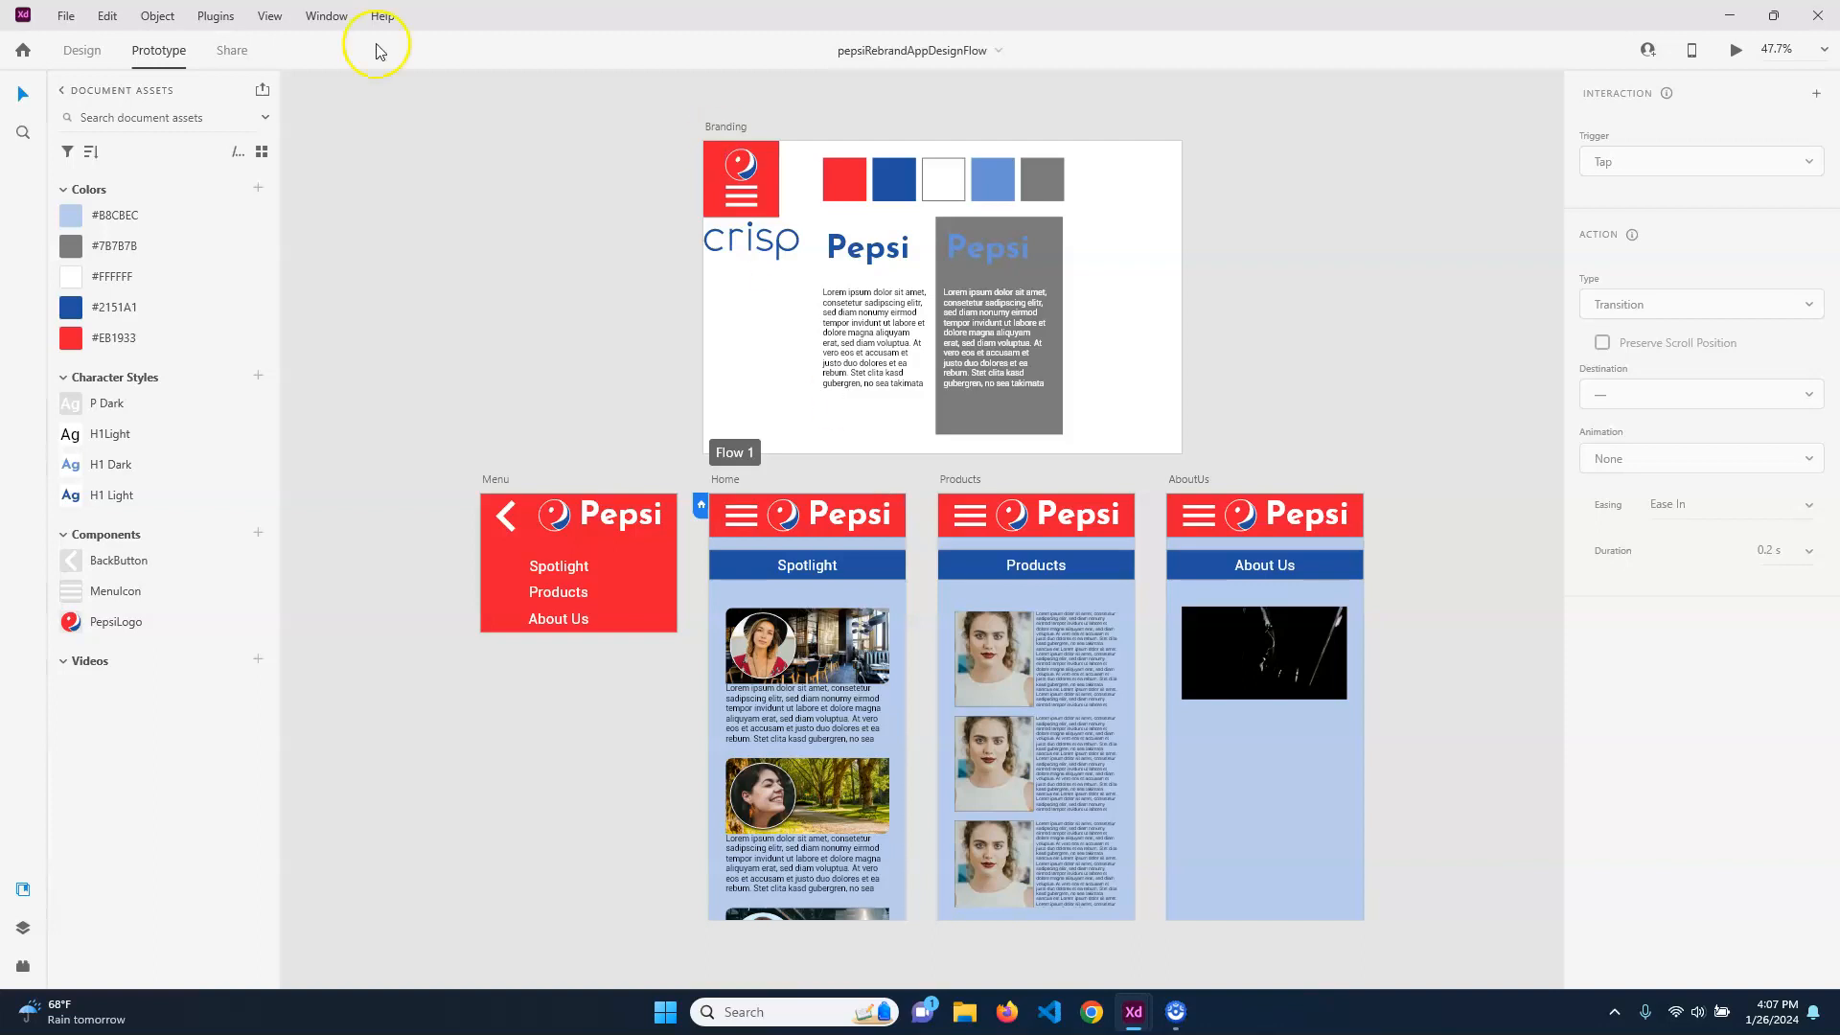
# Create a share link for Flow 1 with the User Testing view setting, and check the mobile device preview option
pyautogui.click(239, 56)
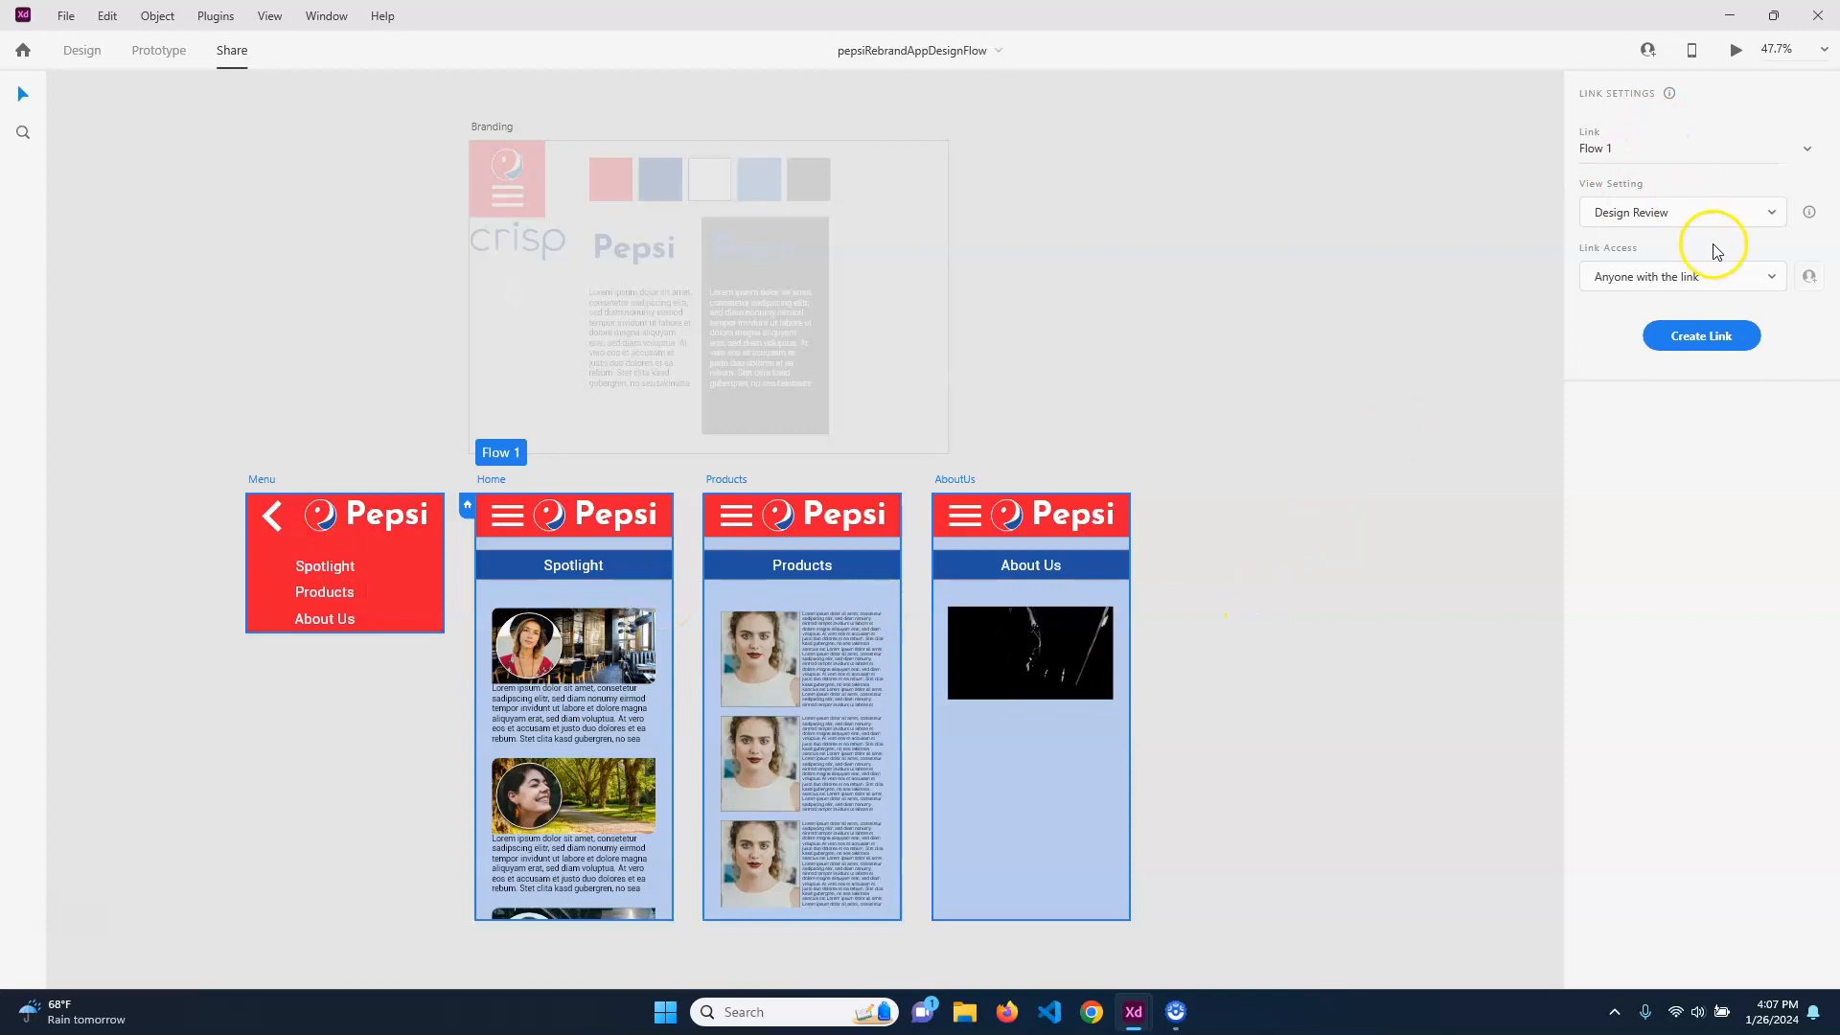
pyautogui.click(1759, 210)
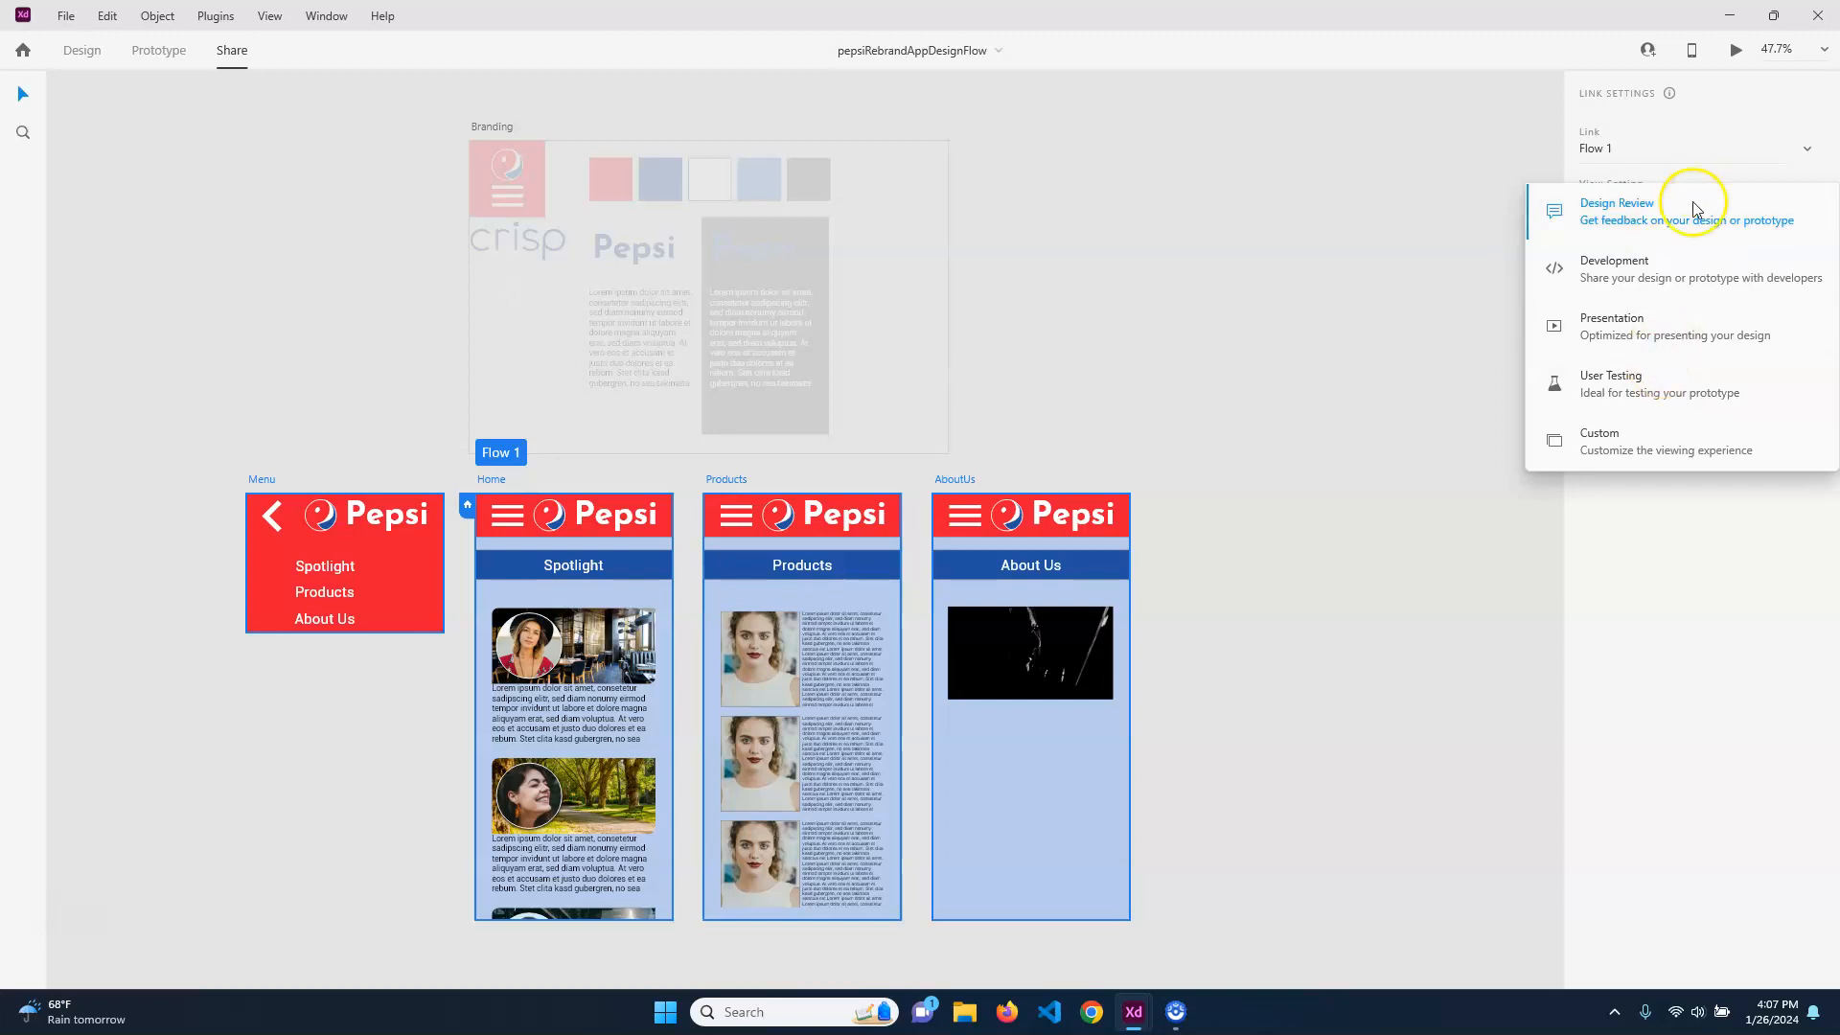
pyautogui.click(1636, 389)
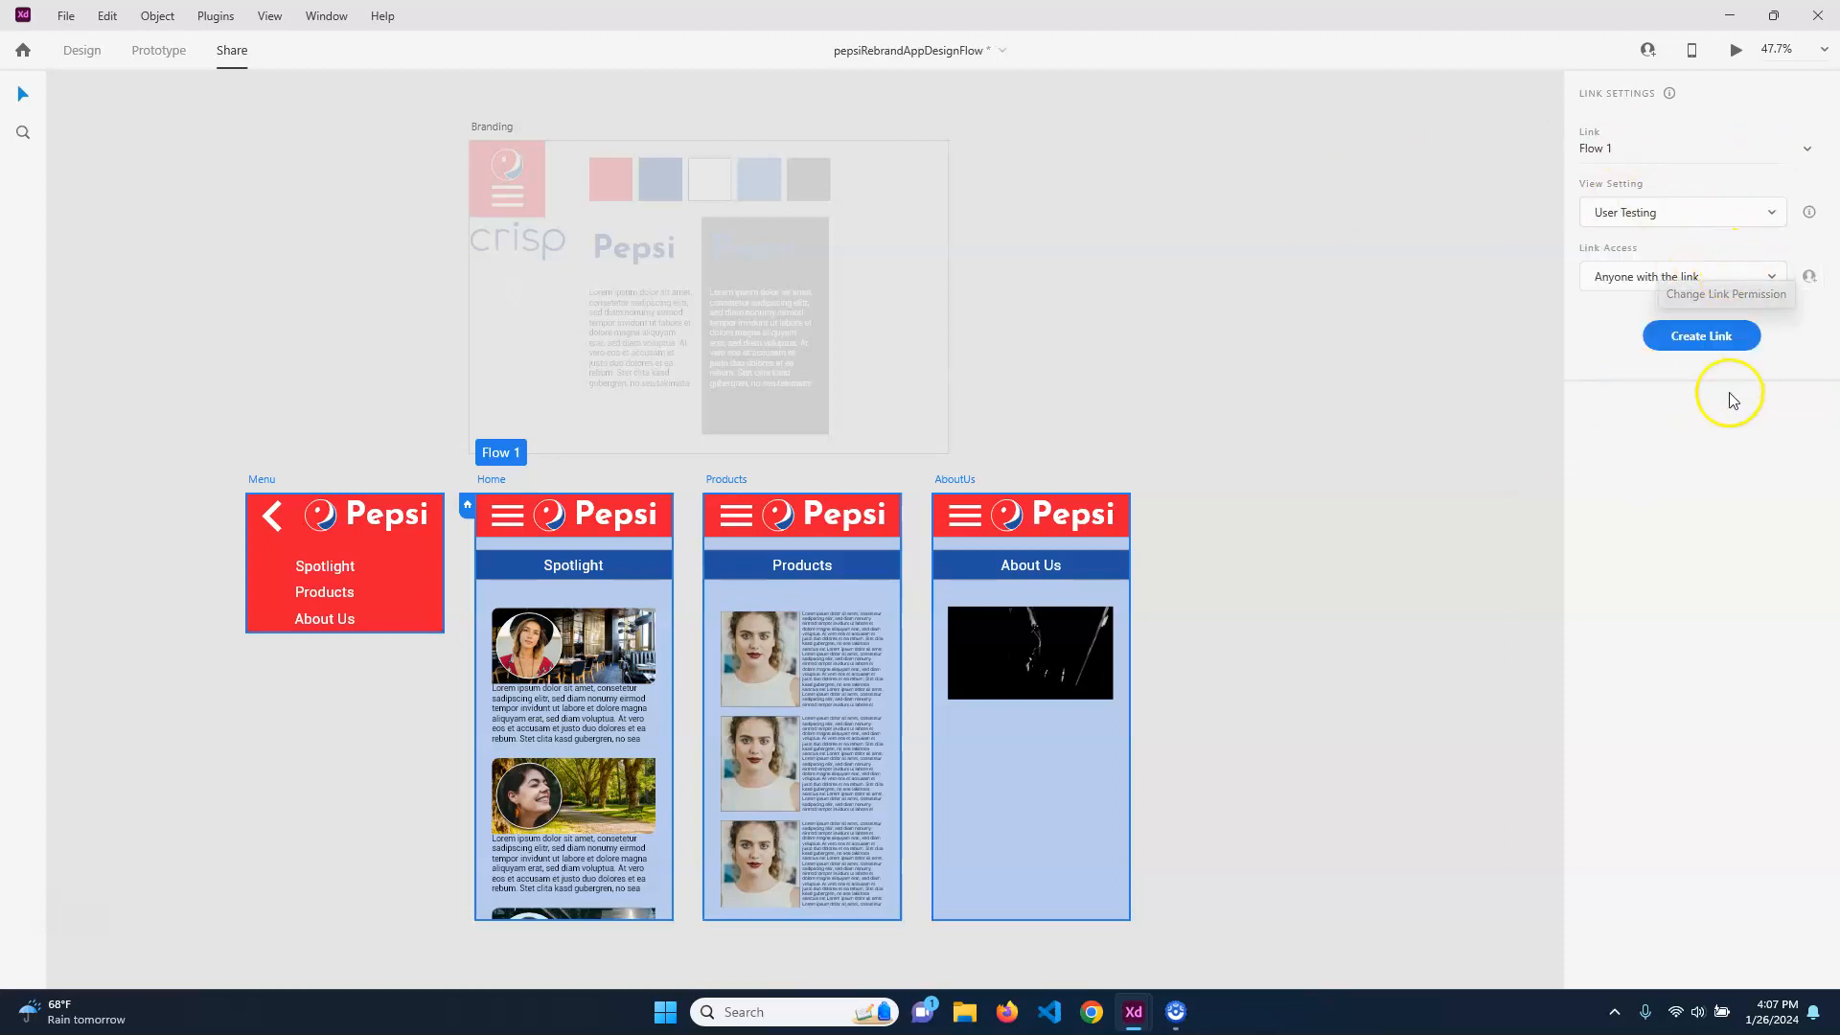
pyautogui.click(1710, 336)
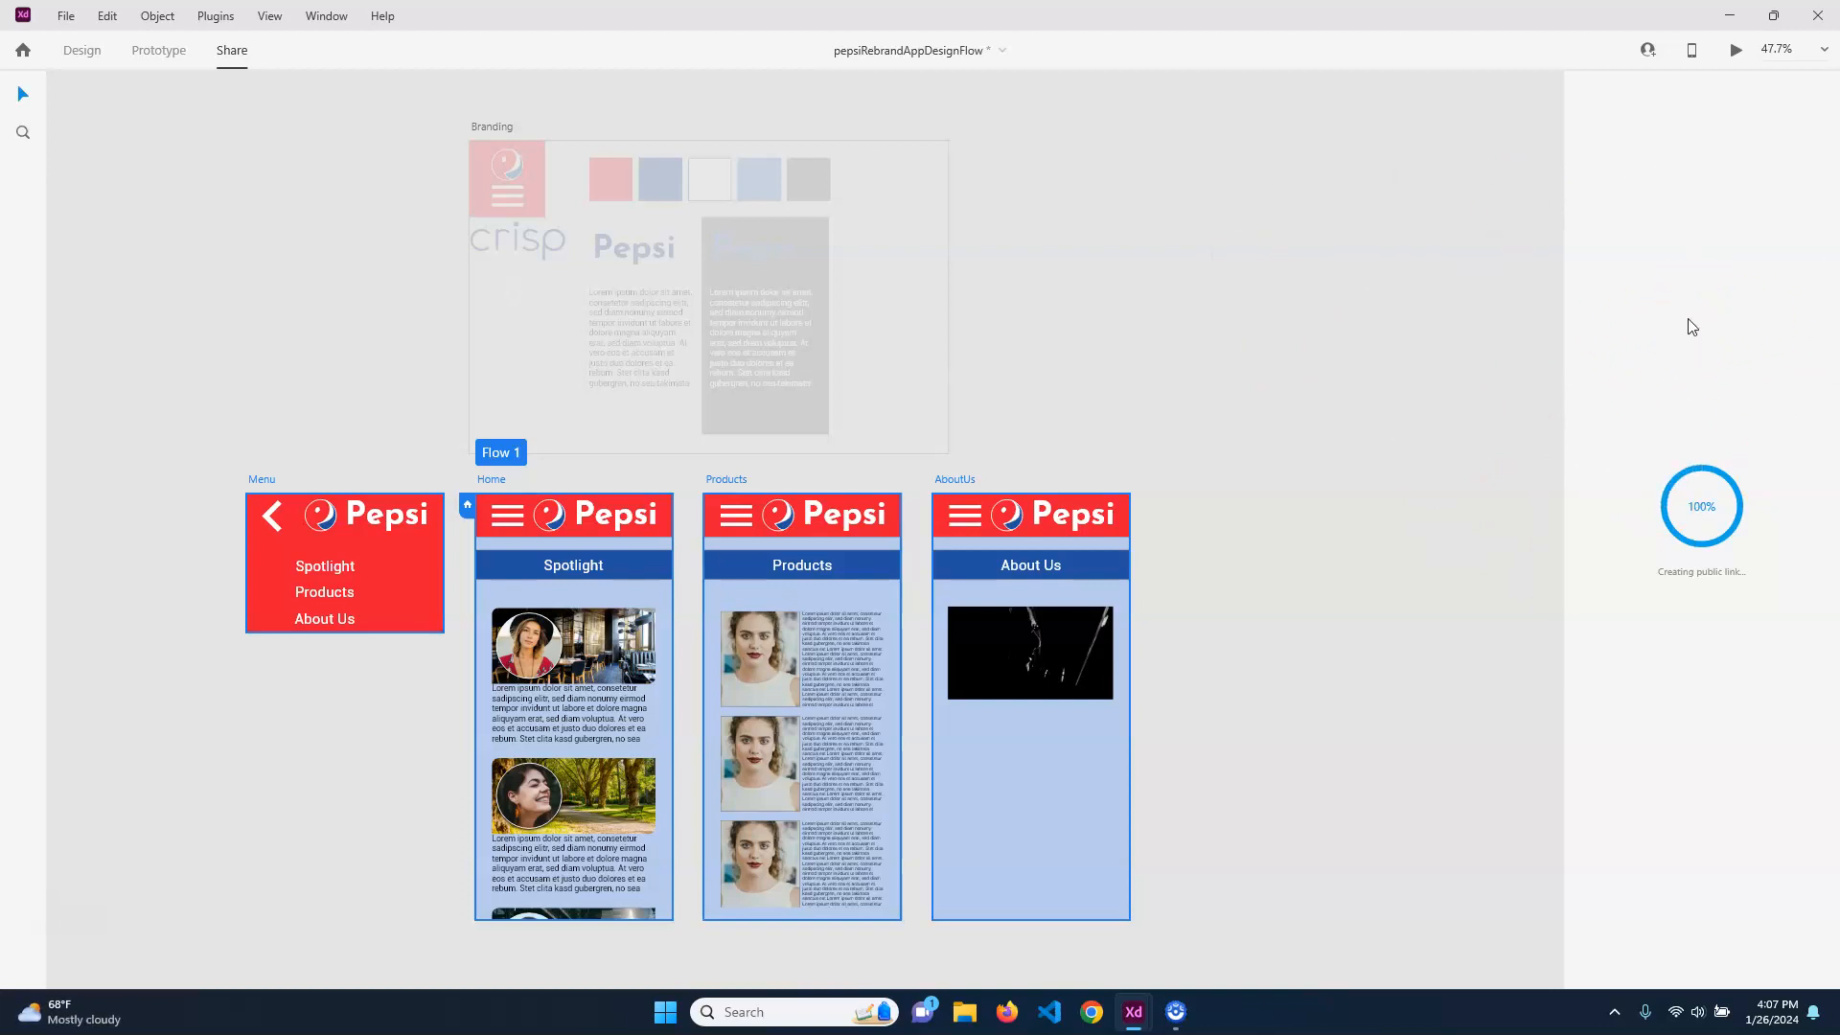
pyautogui.click(1692, 52)
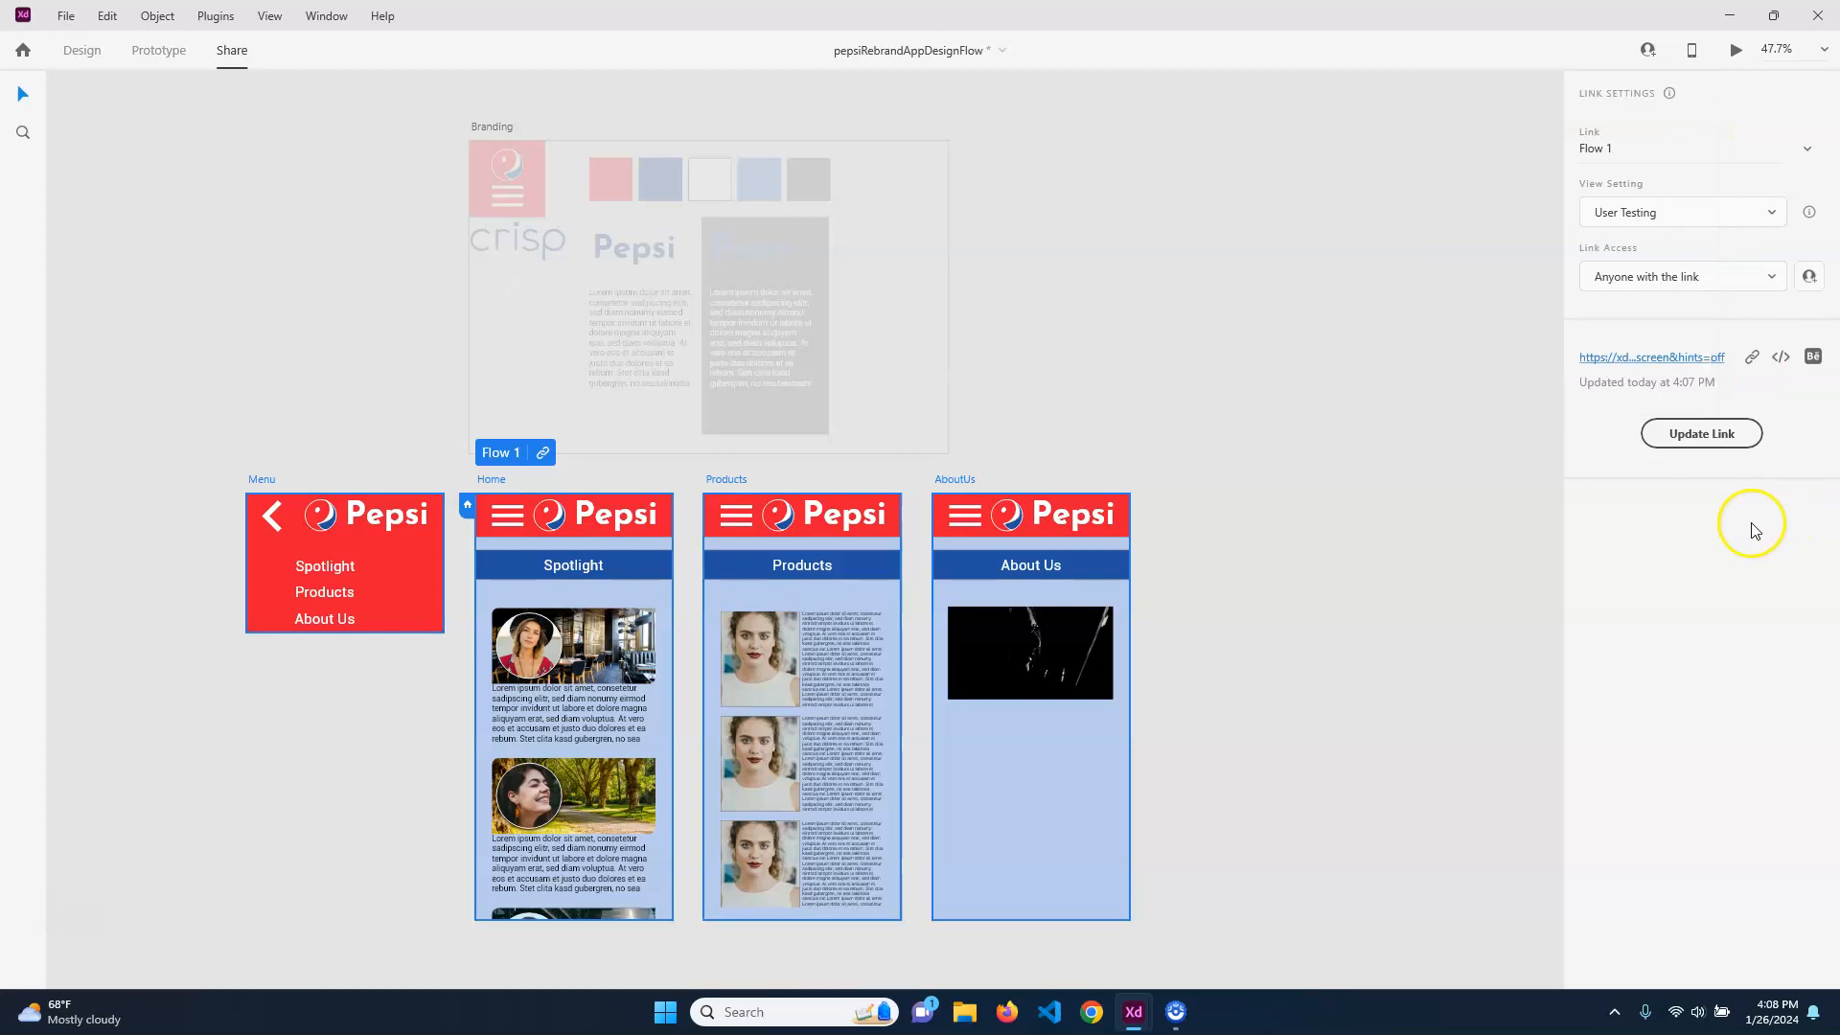
# Open the shared Flow 1 link in the browser, test the menu links to Products and About Us, and close the browser
pyautogui.click(1680, 361)
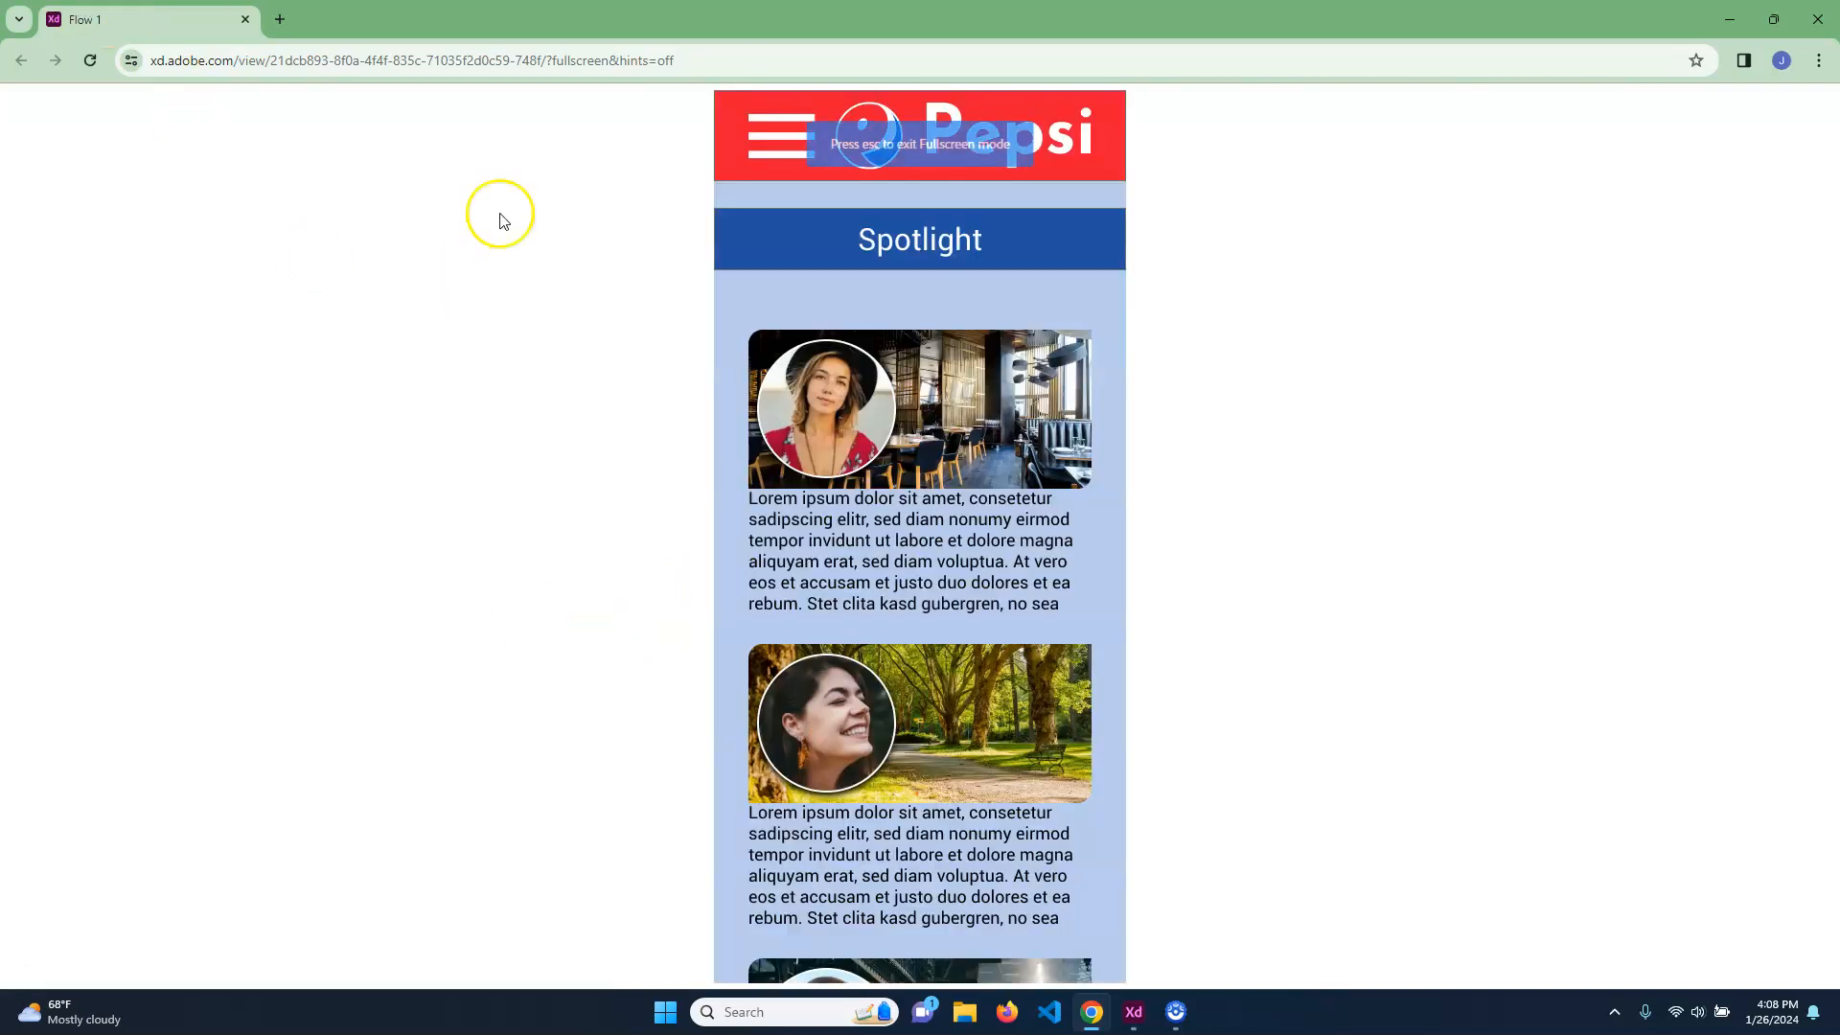
pyautogui.click(773, 135)
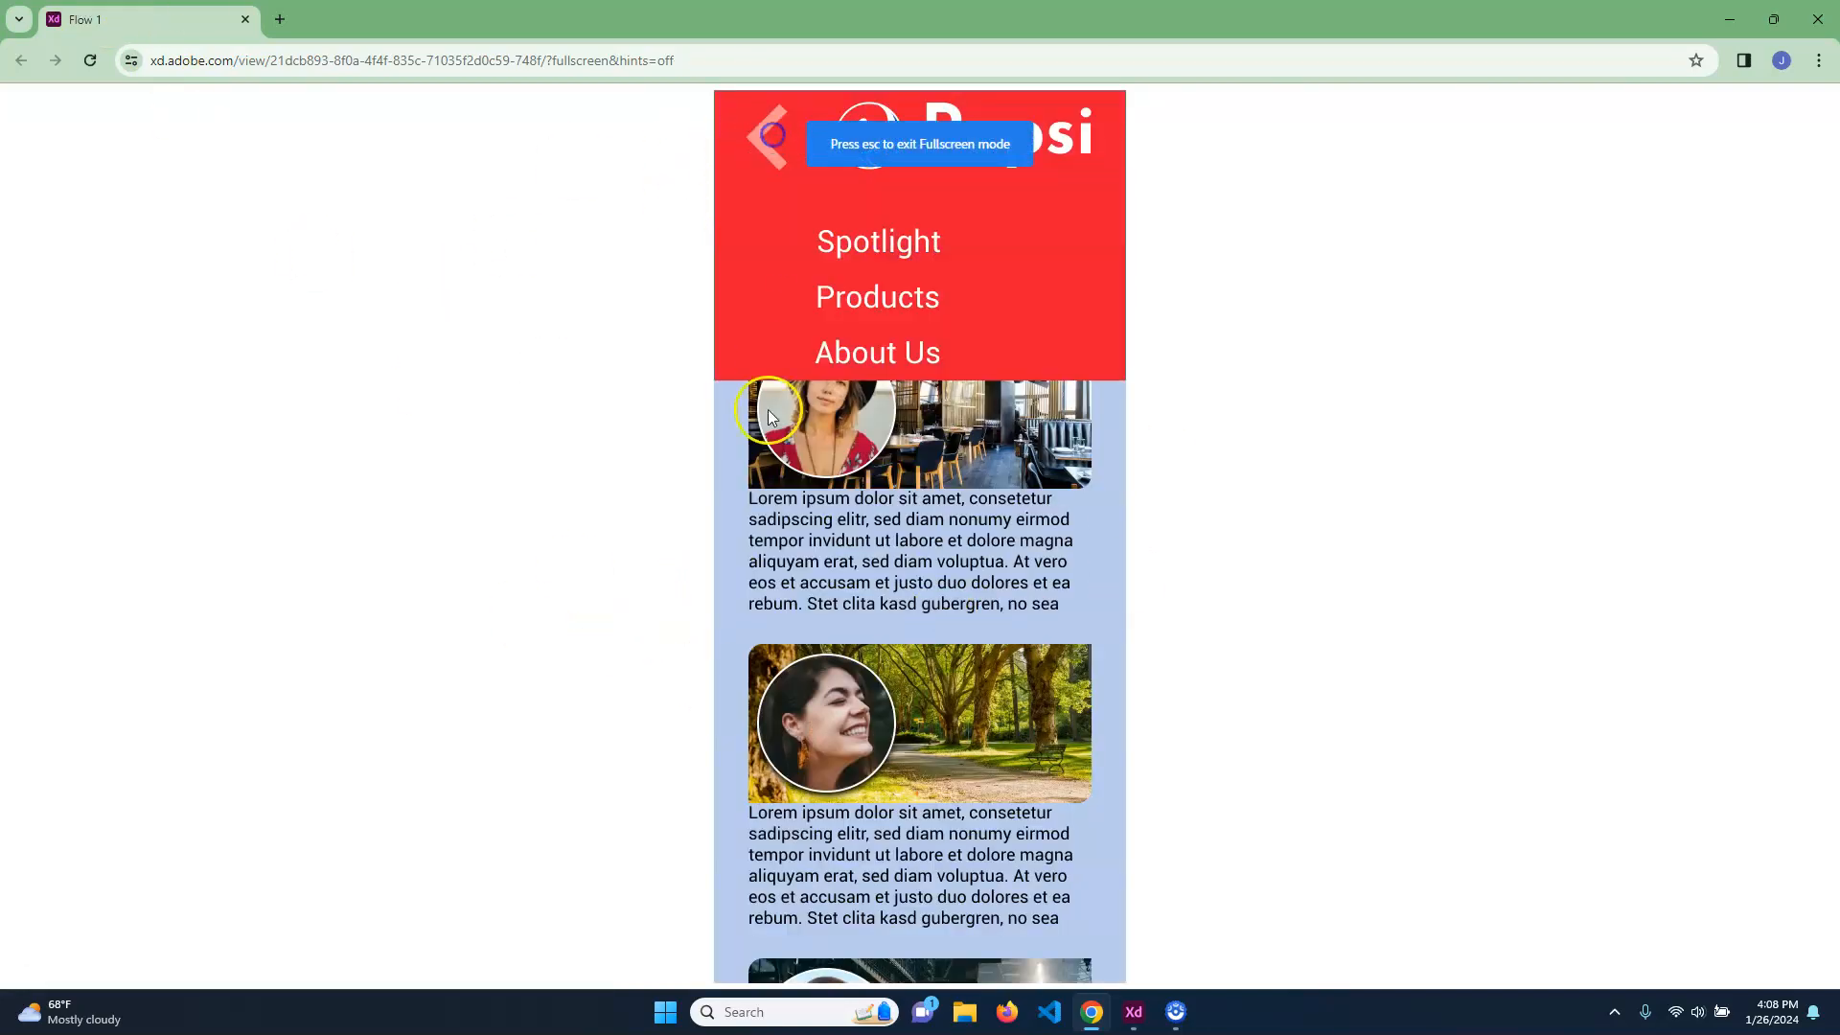
pyautogui.click(890, 289)
pyautogui.click(767, 146)
pyautogui.click(872, 349)
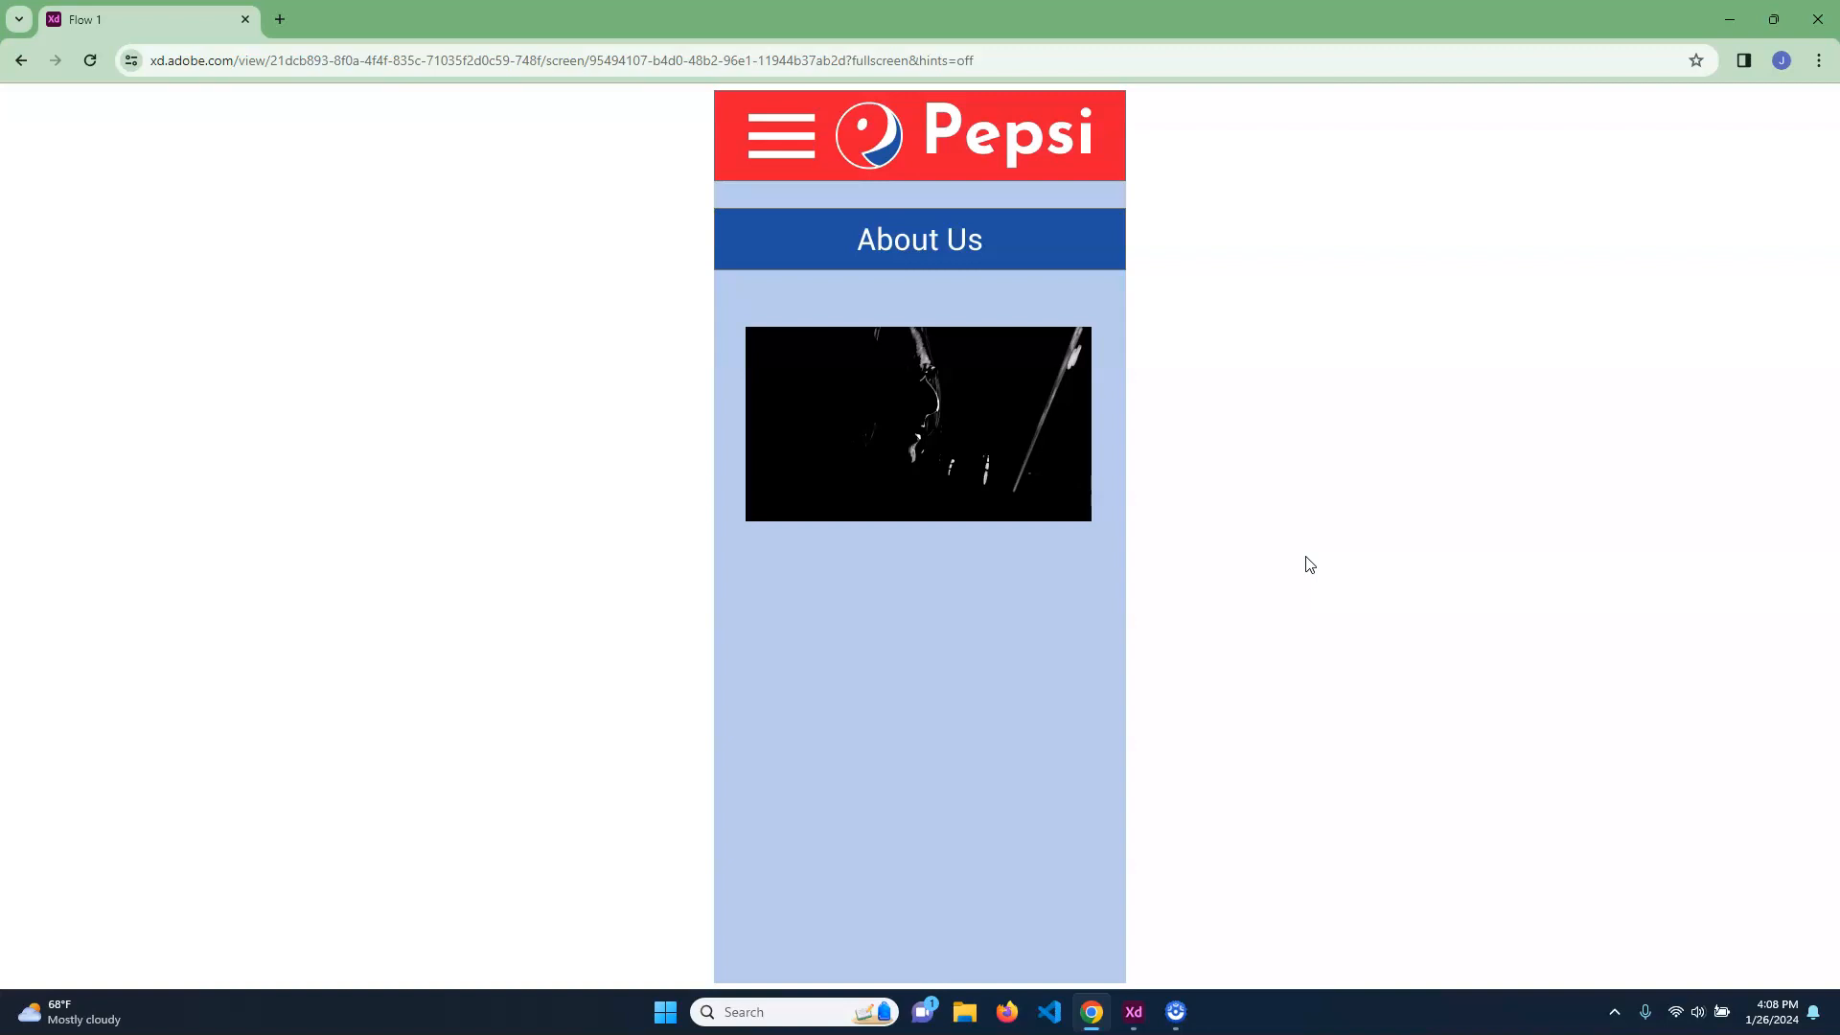
pyautogui.click(1819, 18)
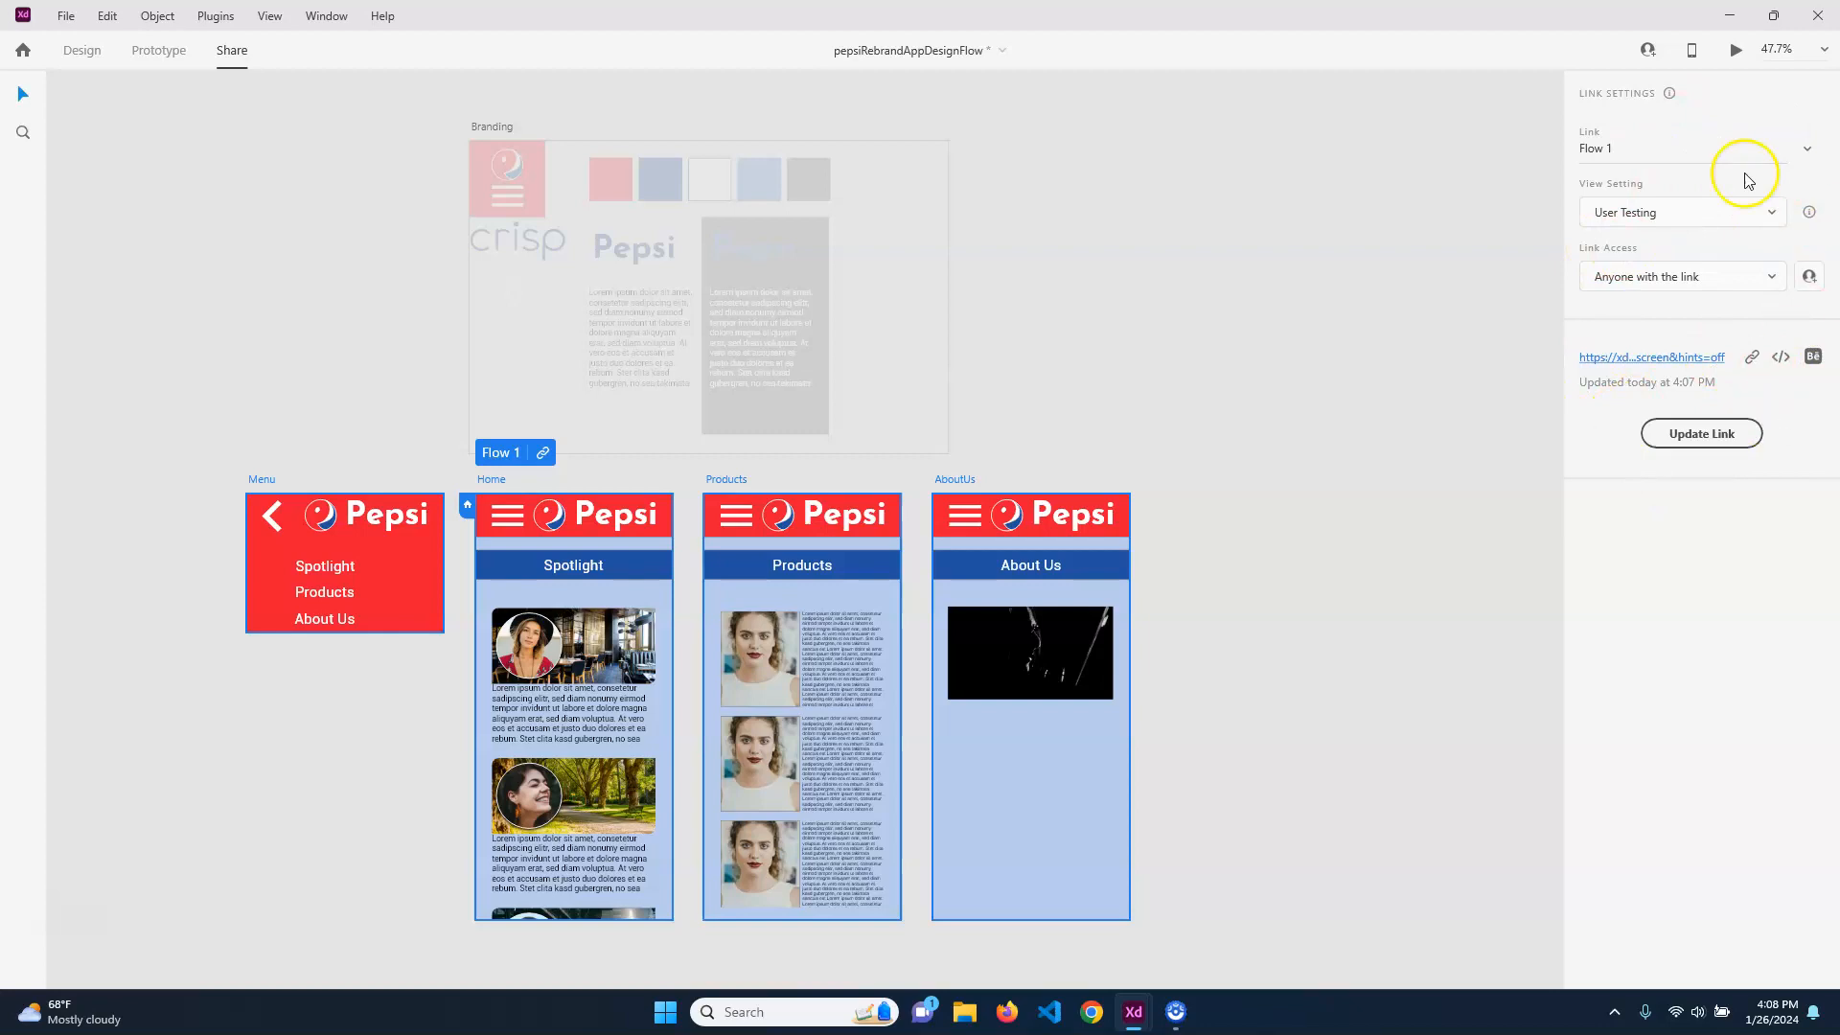
# Copy the embed code of the Flow 1 share link and return to the Design workspace
pyautogui.click(1787, 361)
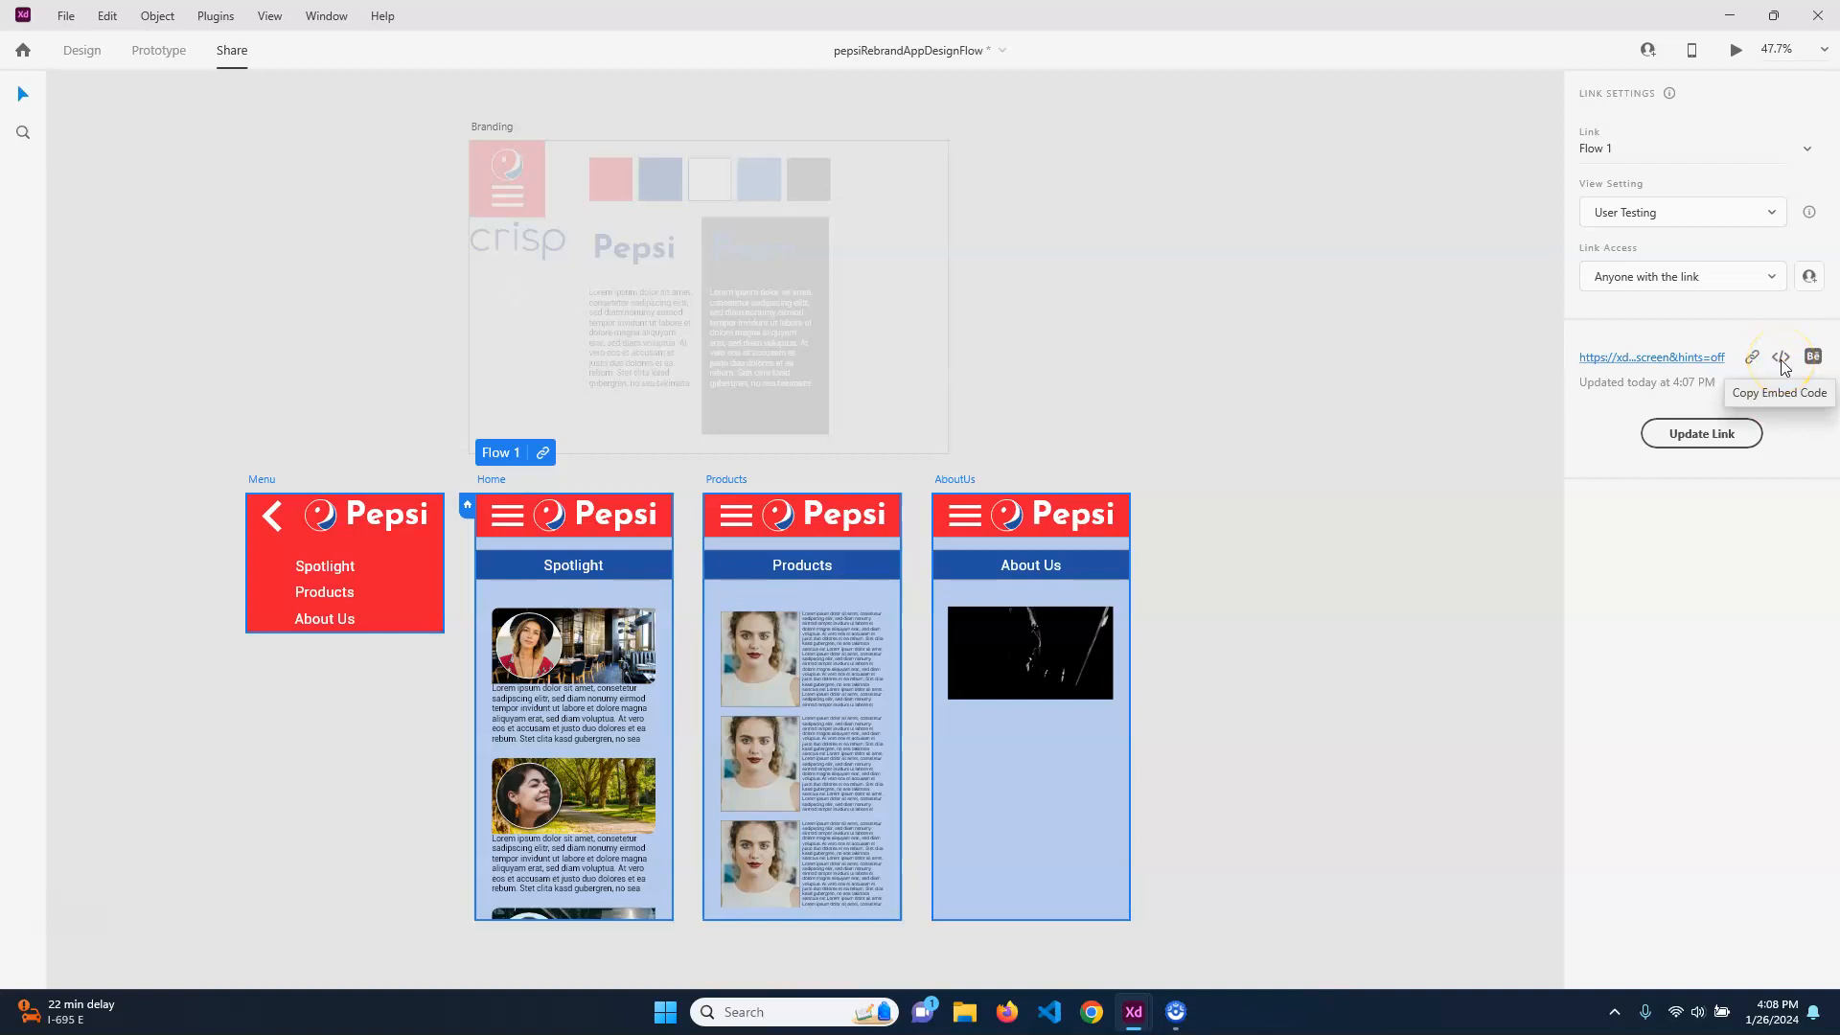
pyautogui.moveTo(1814, 361)
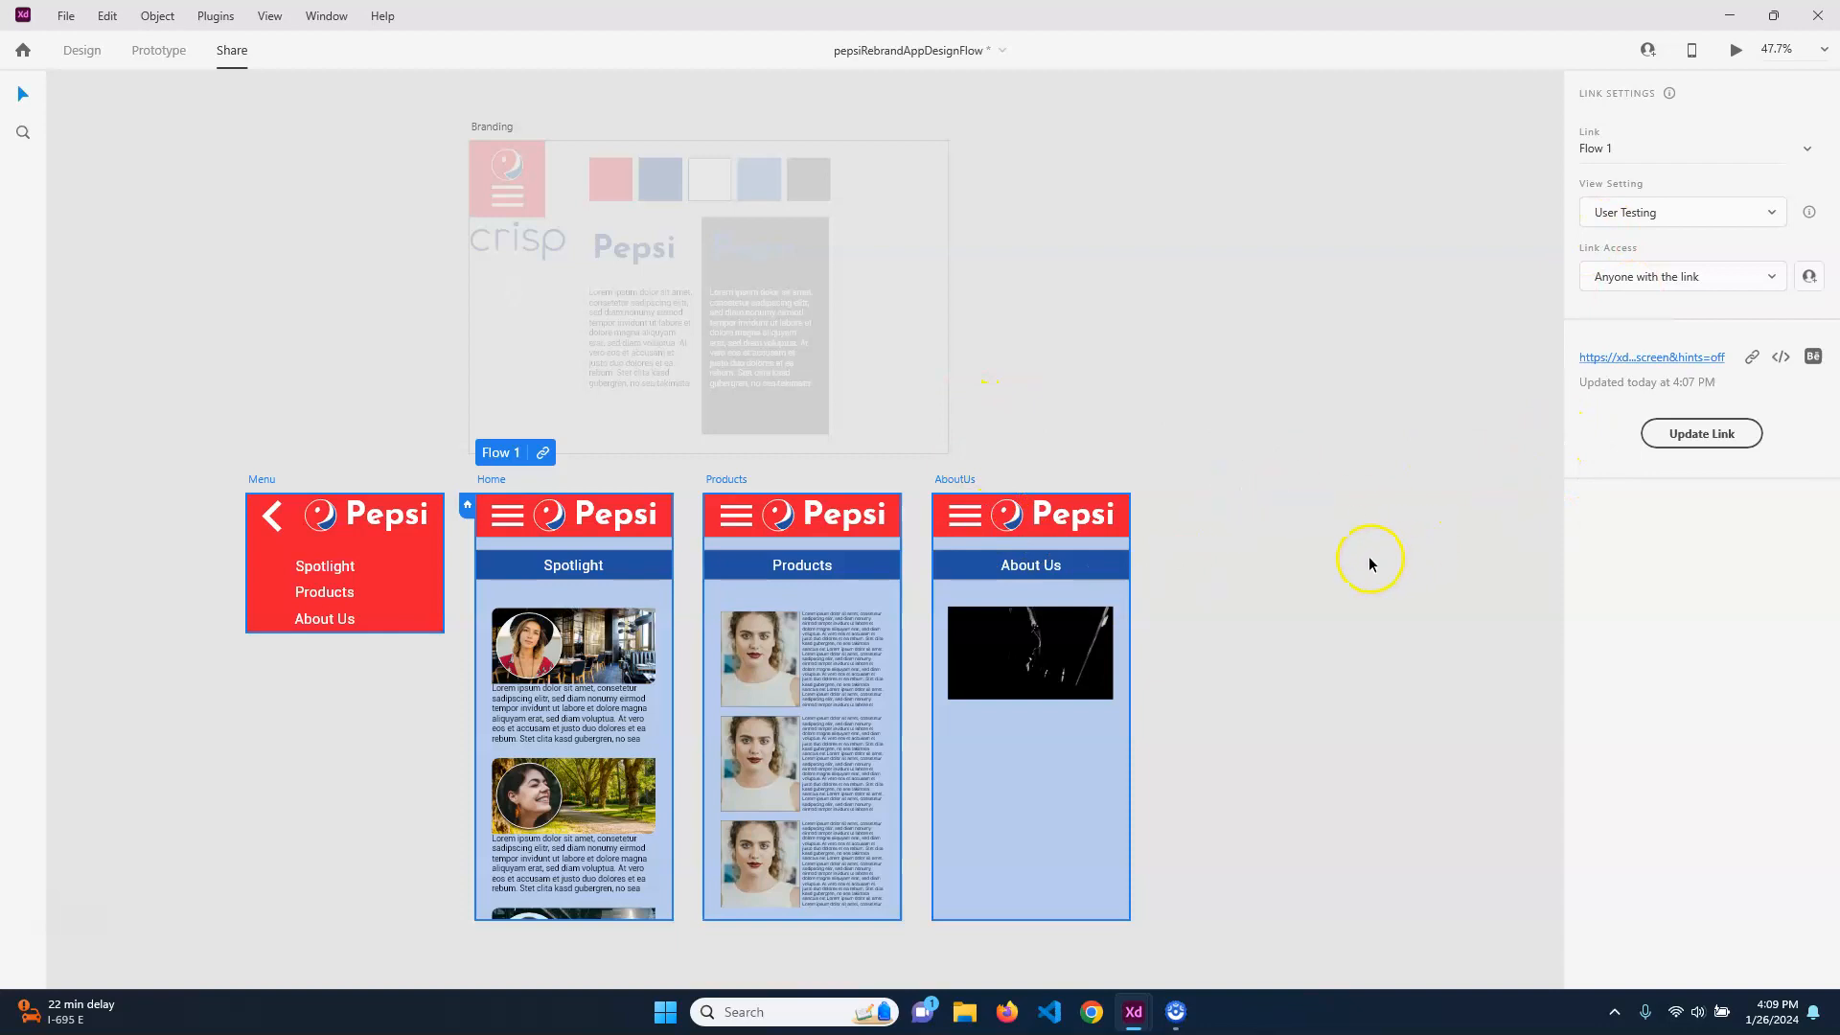
pyautogui.click(82, 51)
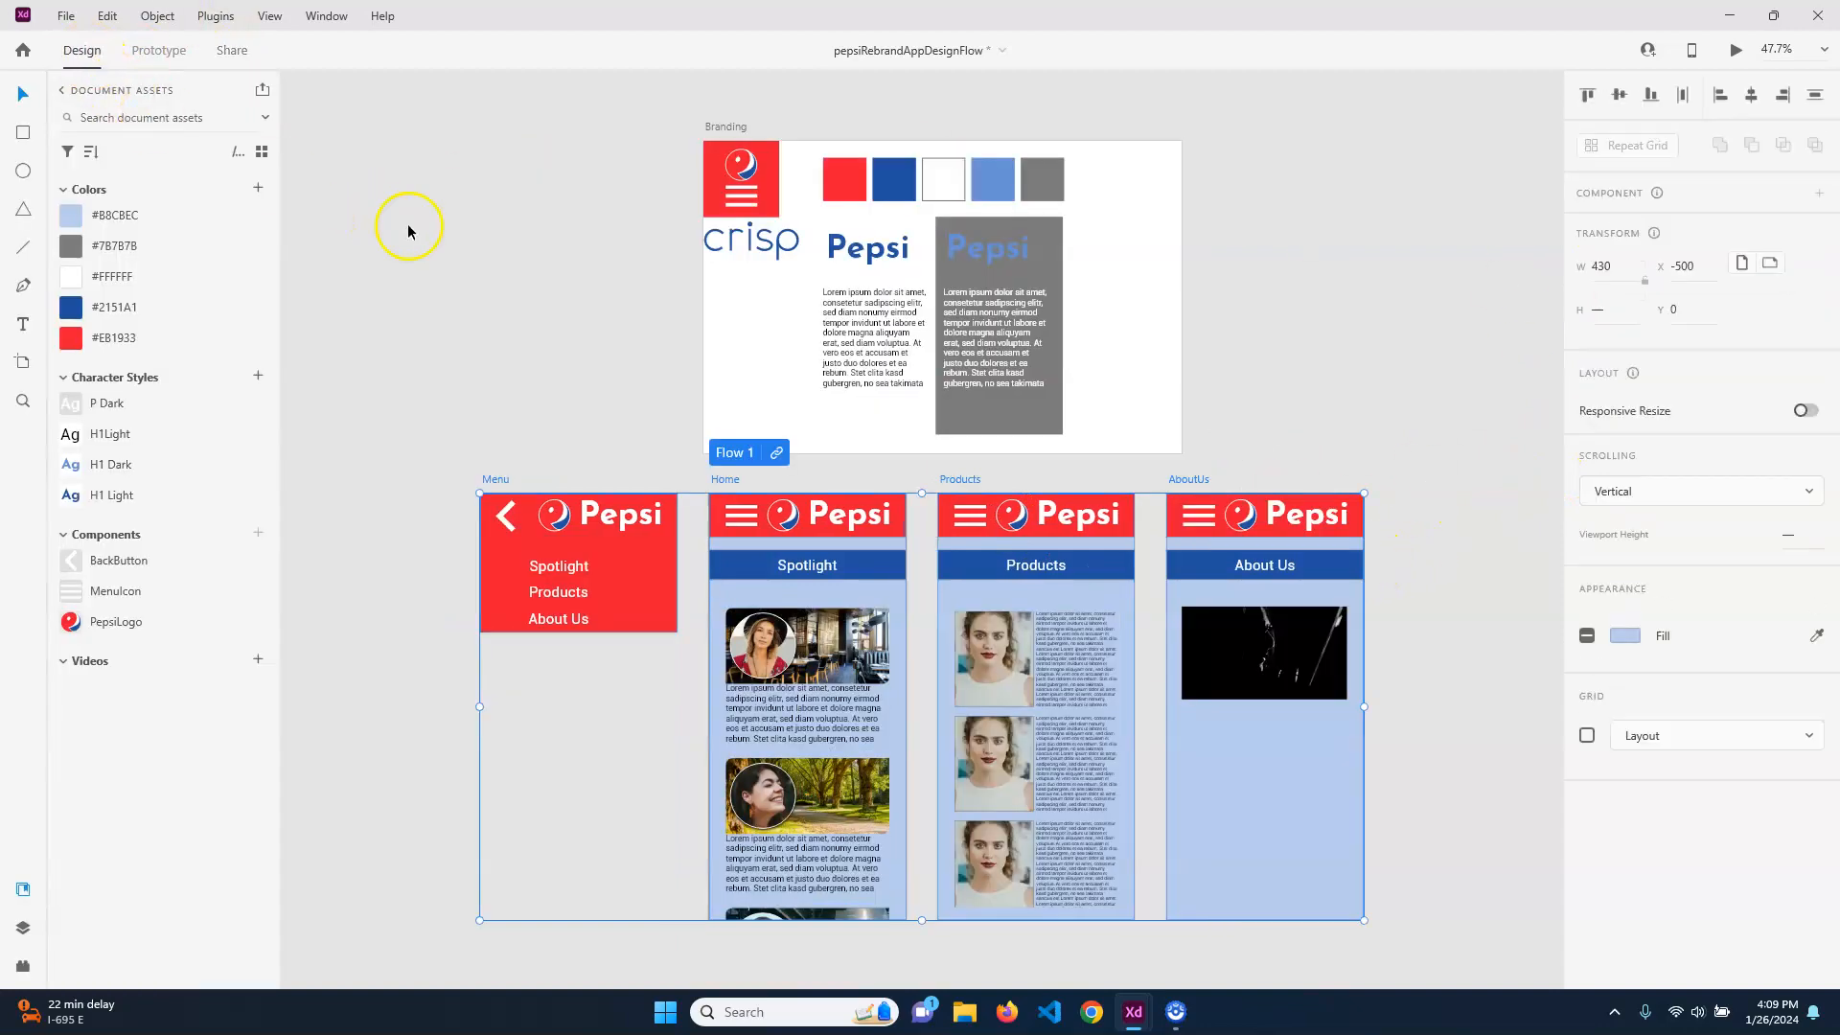